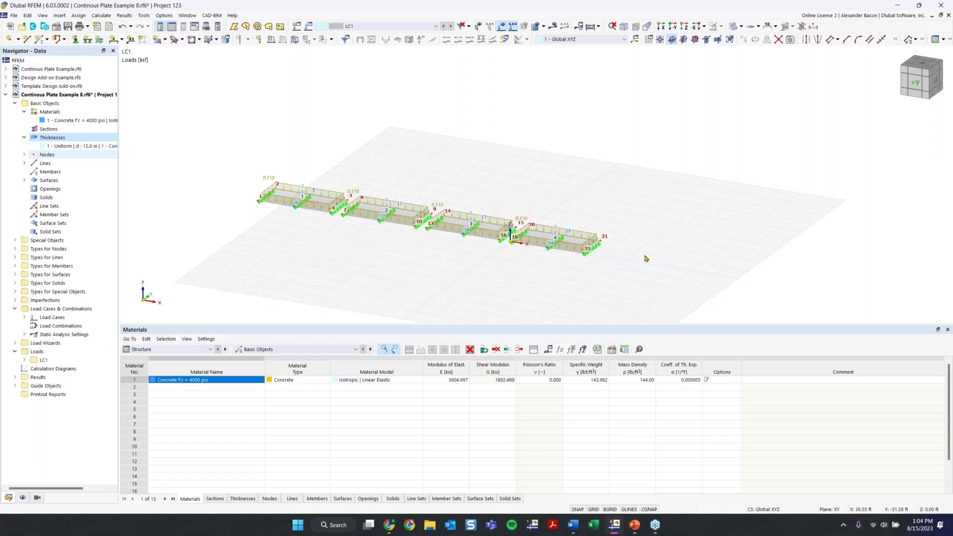
Step: Close the Materials table to give the model view with the plates the full work area
middle_drag(642, 285, 607, 259)
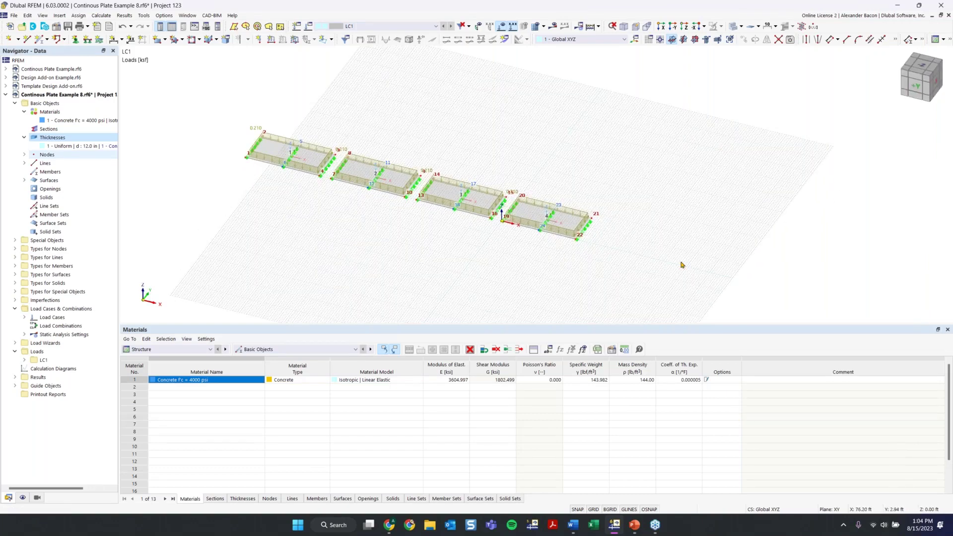
click(947, 331)
scroll(597, 270, up, 3)
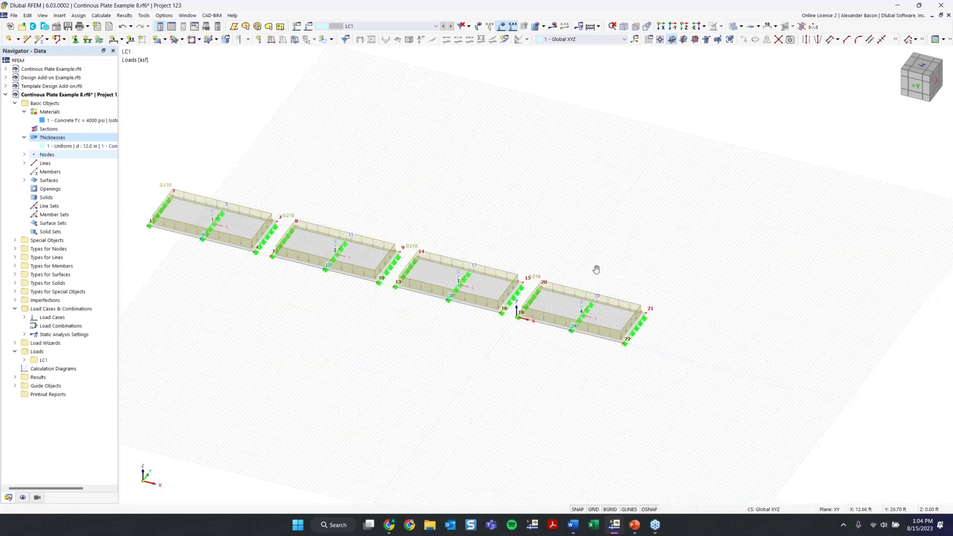
scroll(839, 105, up, 1)
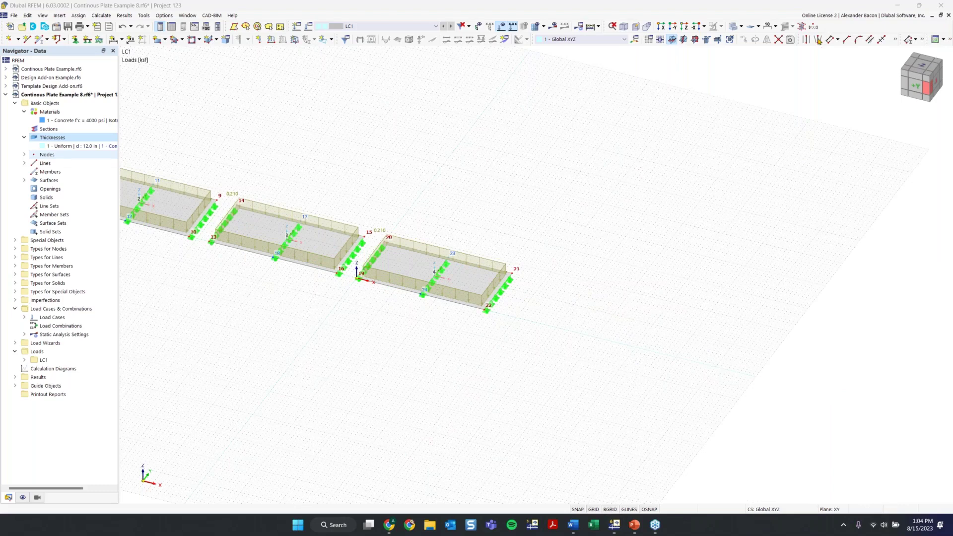
scroll(284, 257, up, 3)
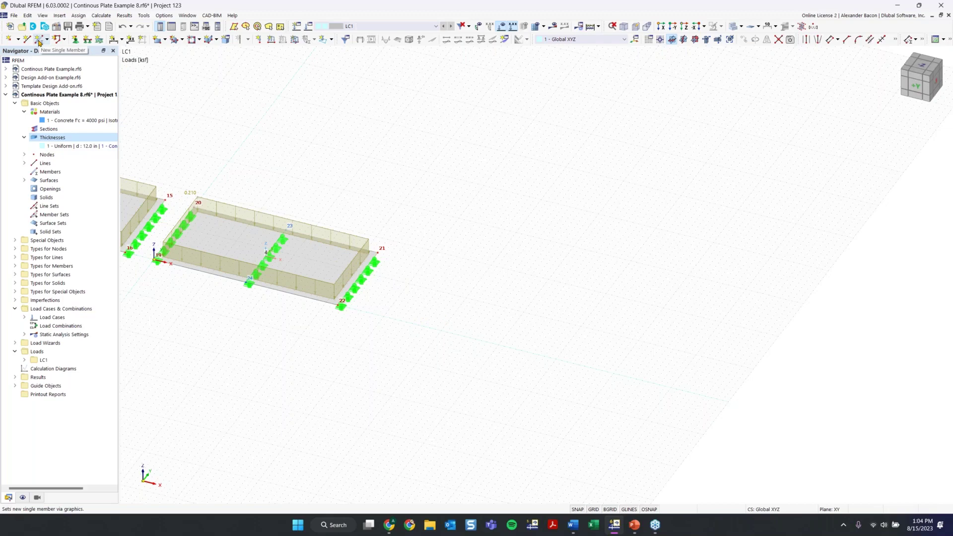
Step: Begin a new single member and review the available member types, keeping the type Beam
click(38, 42)
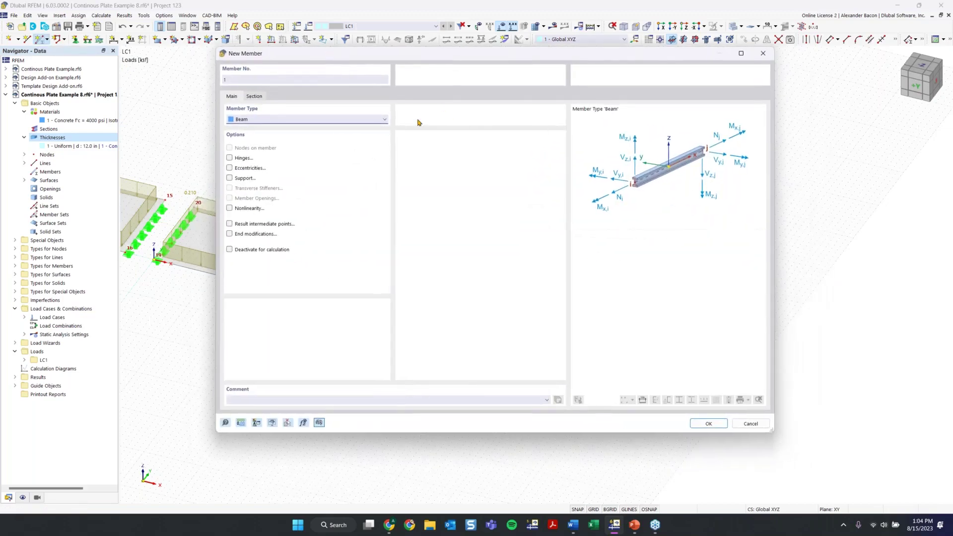
click(259, 120)
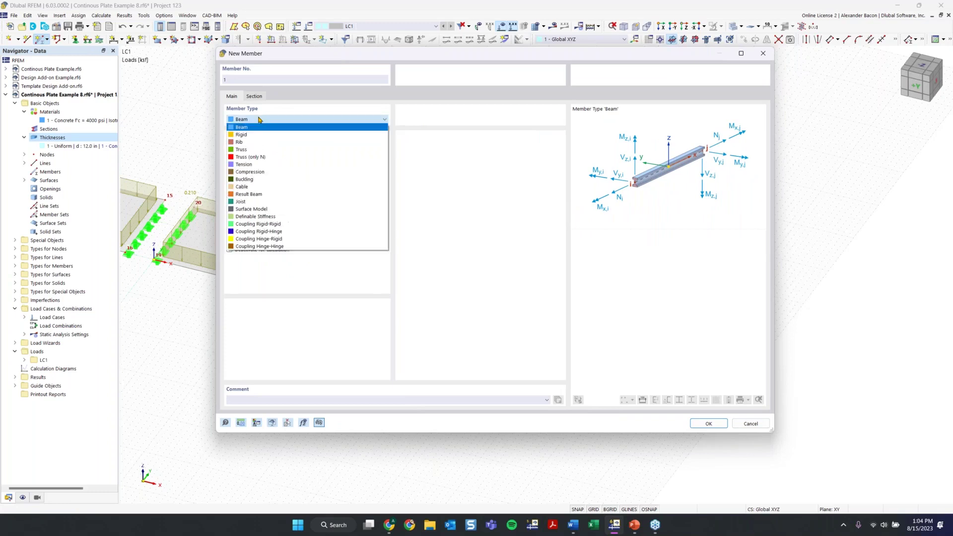
scroll(247, 130, down, 3)
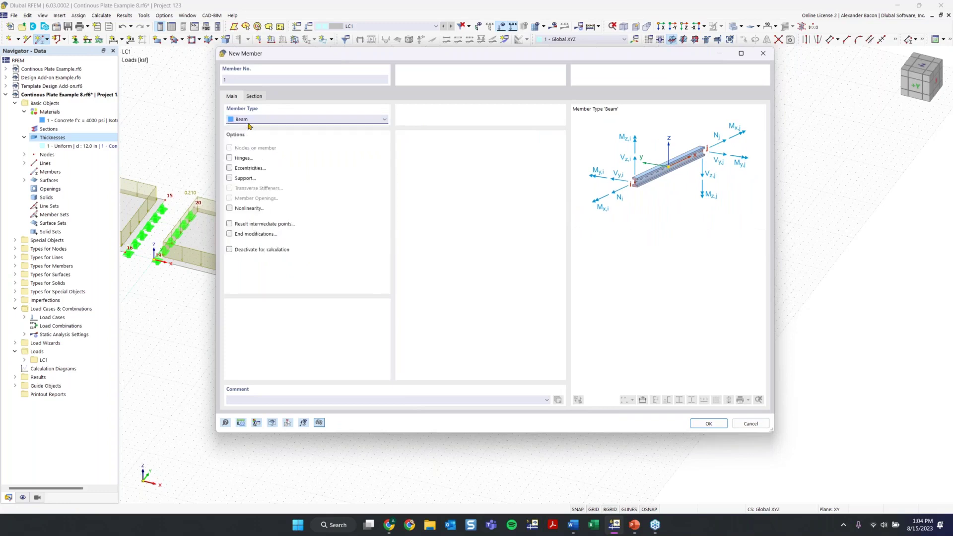
scroll(248, 130, up, 3)
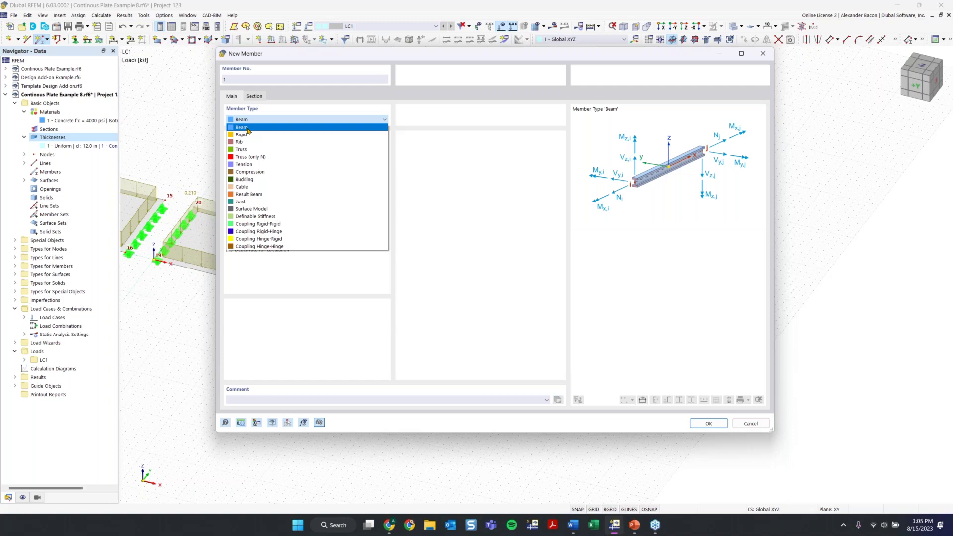
click(247, 129)
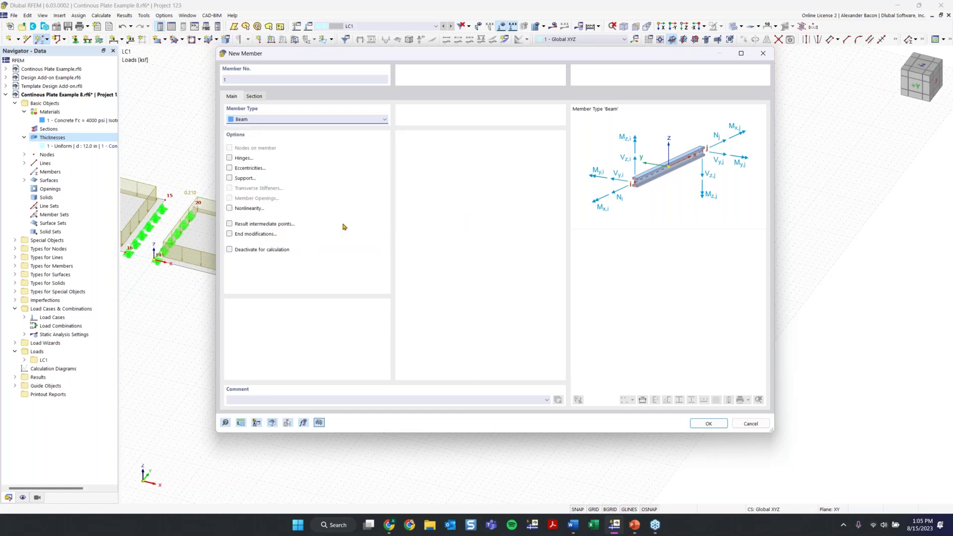
click(270, 121)
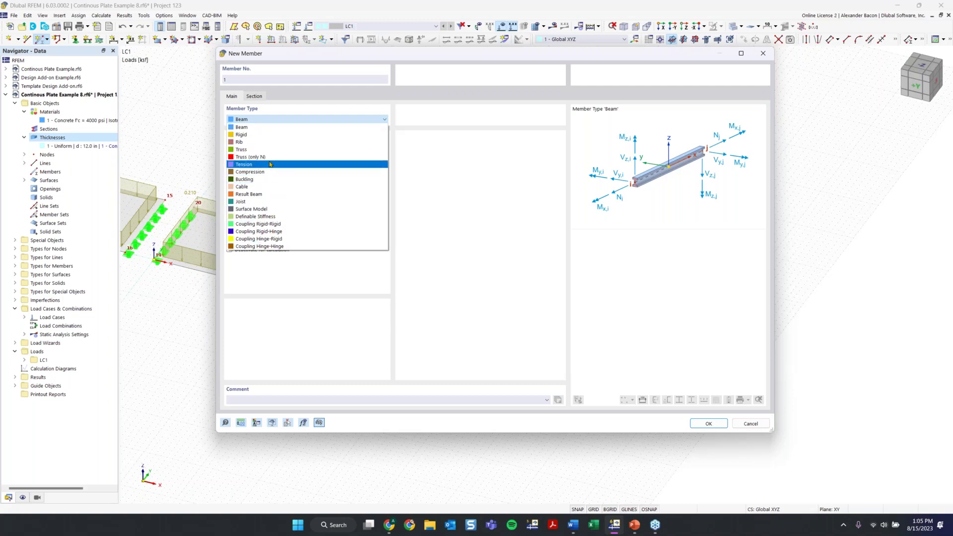
click(261, 119)
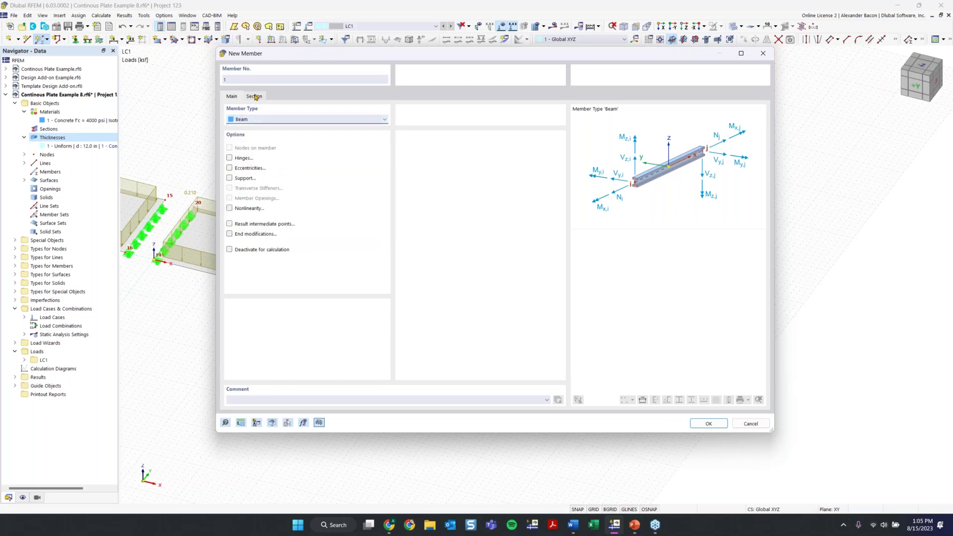
Step: Keep the member's section distribution Uniform and choose the solid rectangle from the Massive I group of the section library
click(255, 97)
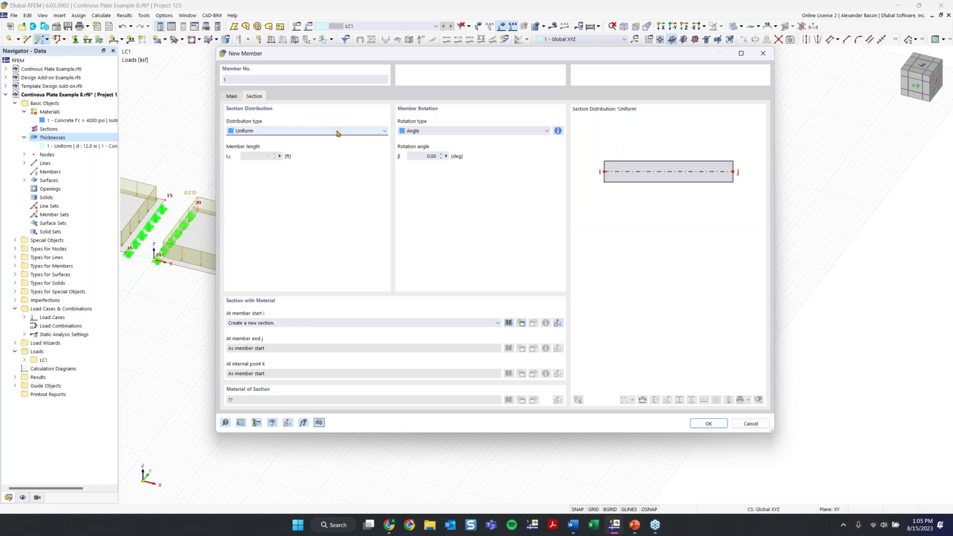
click(274, 133)
click(274, 132)
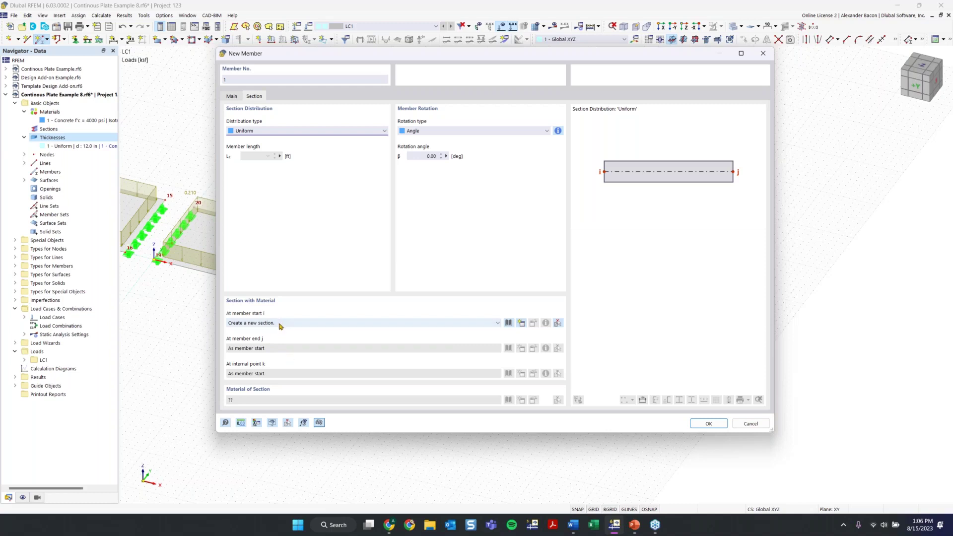
click(509, 323)
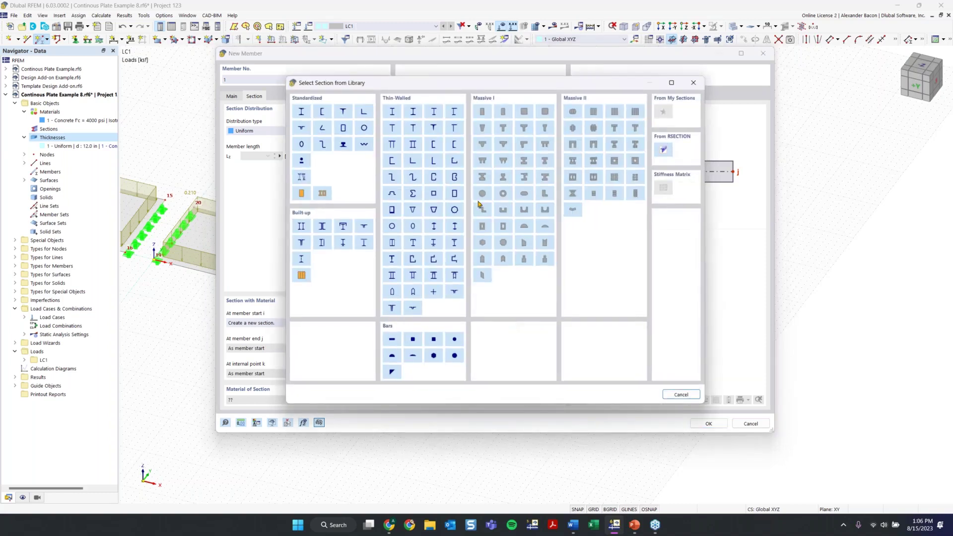
drag(433, 90, 397, 84)
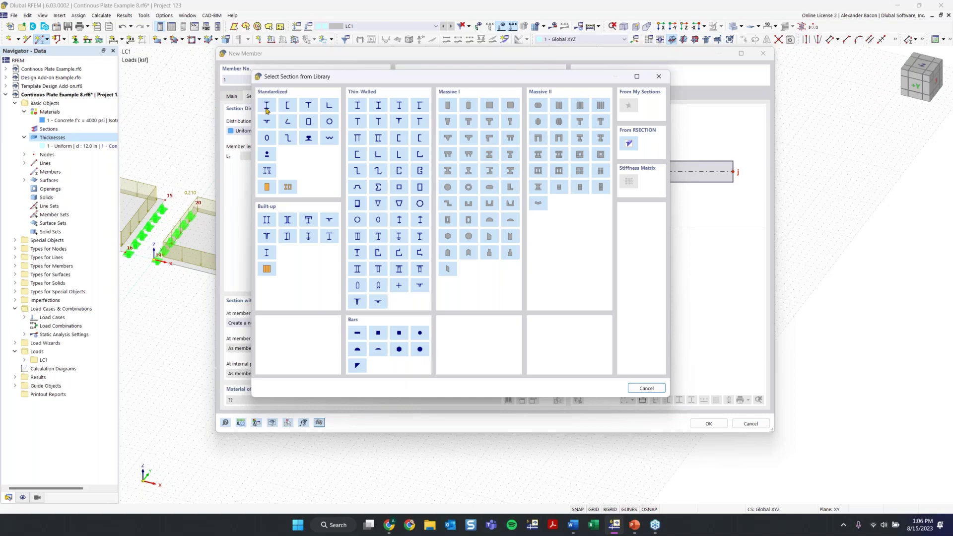
click(449, 105)
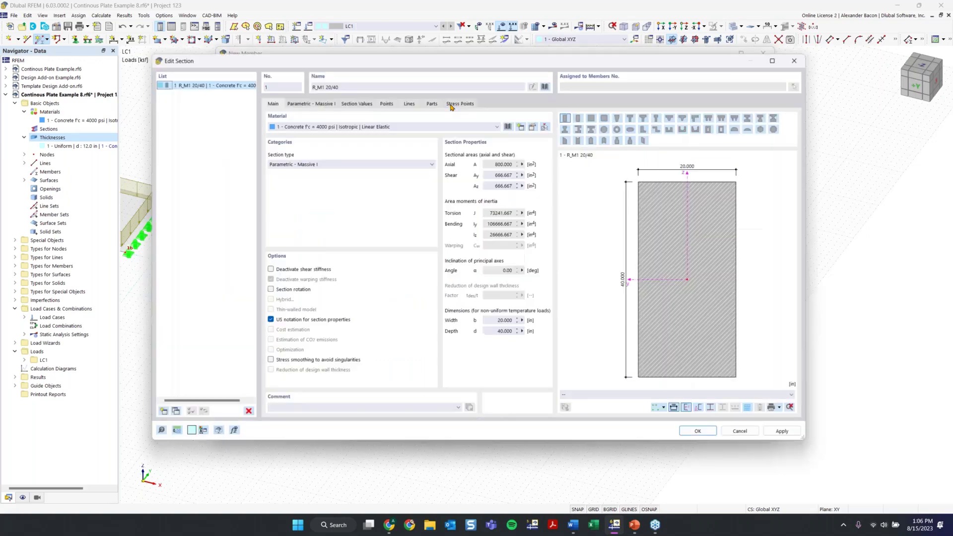
Step: Define the rectangular section in Concrete f'c = 4000 psi with width b 40 in and depth d 12 in, and accept it
click(319, 131)
click(315, 128)
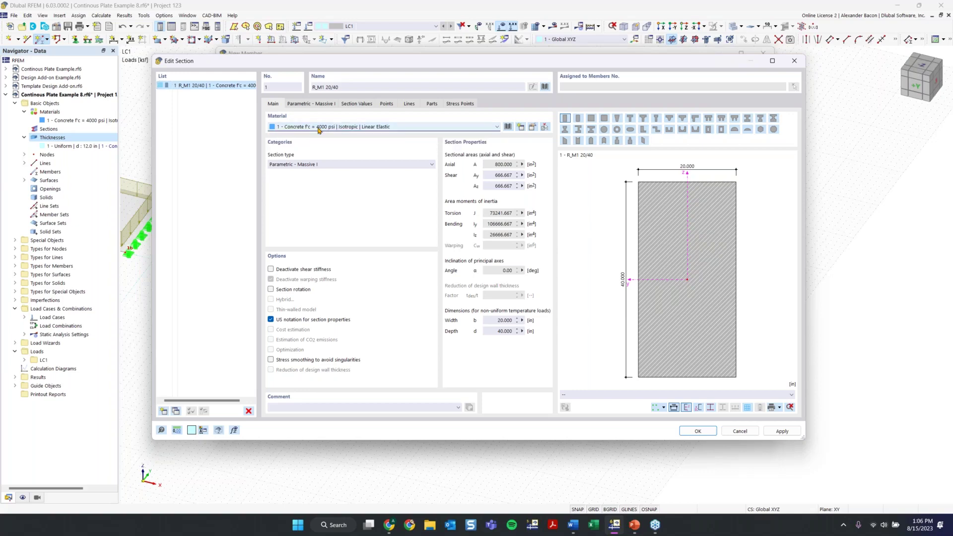
click(309, 104)
click(338, 132)
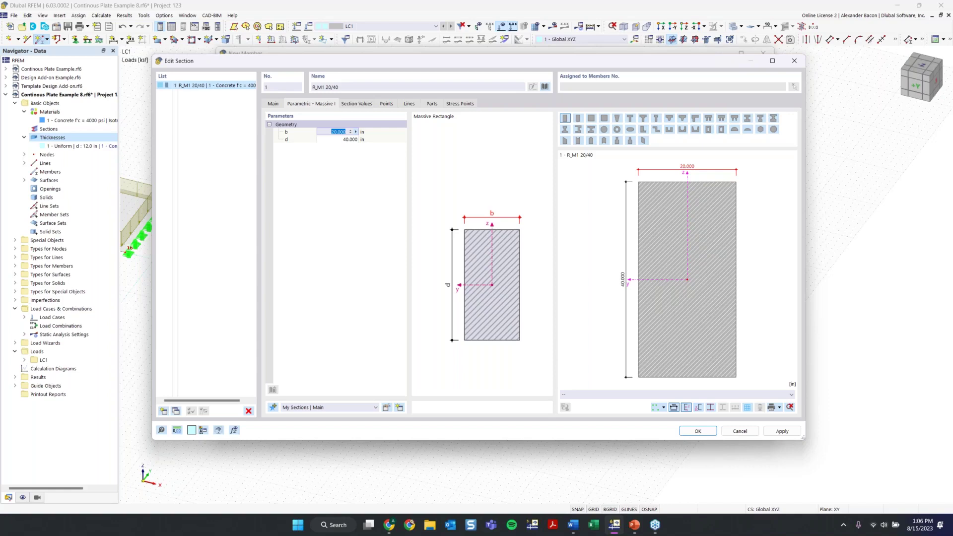
text(40)
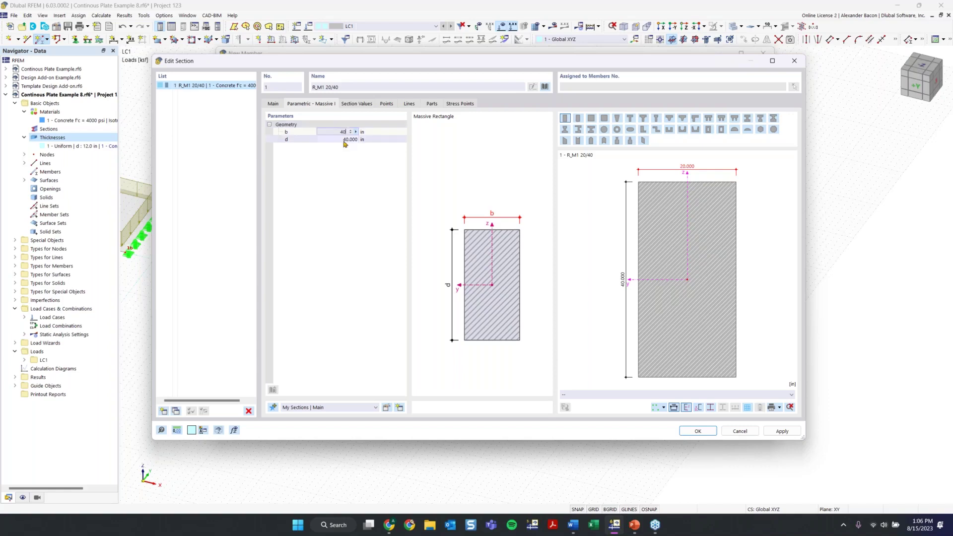
key(Tab)
text(12)
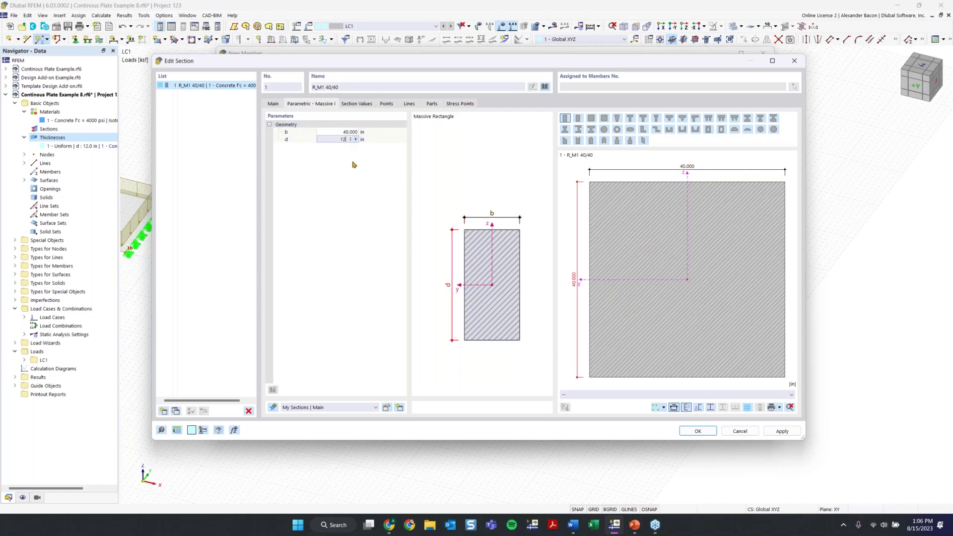
key(Return)
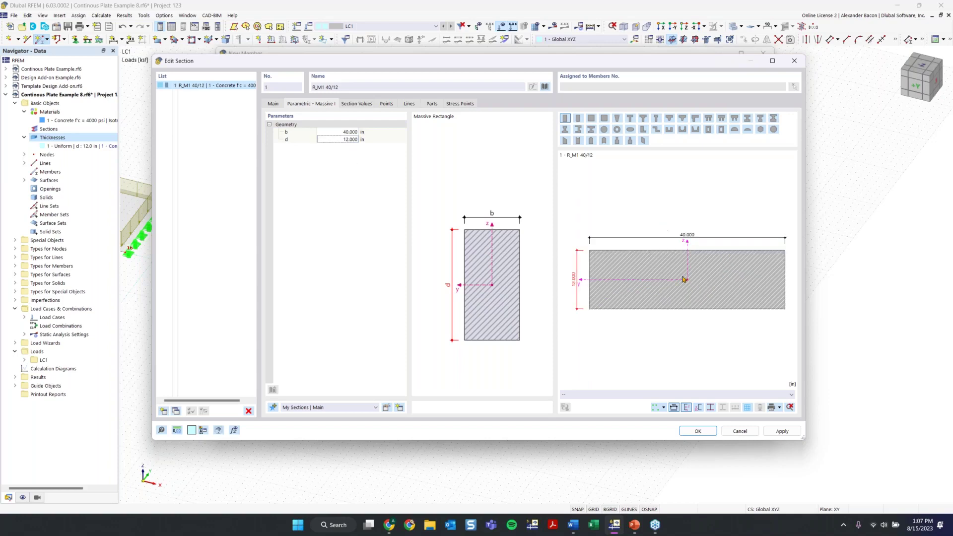
middle_drag(684, 279, 656, 284)
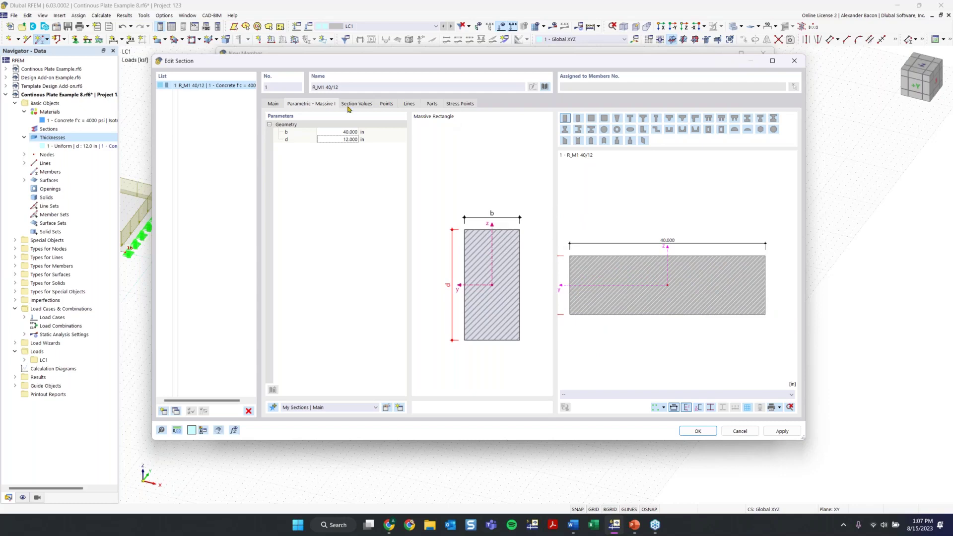
click(274, 104)
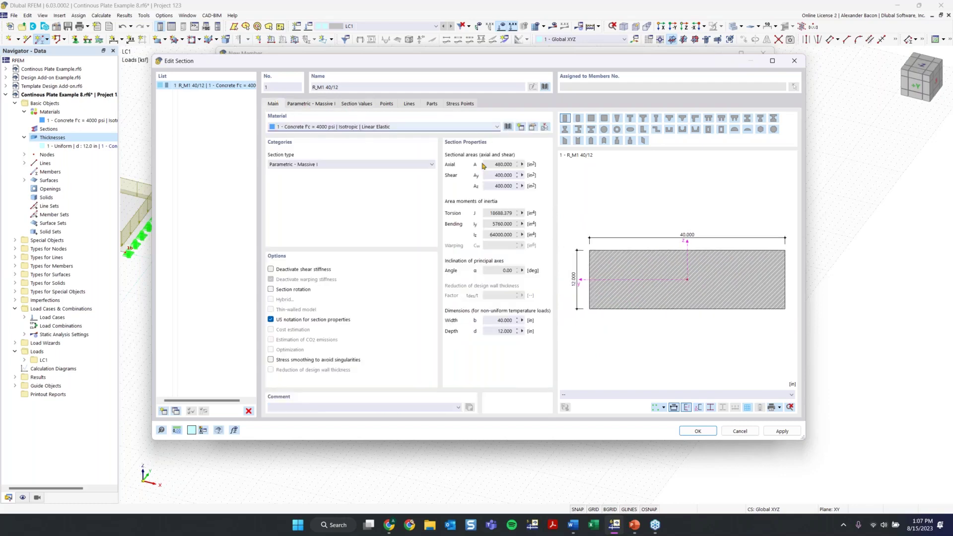
click(691, 431)
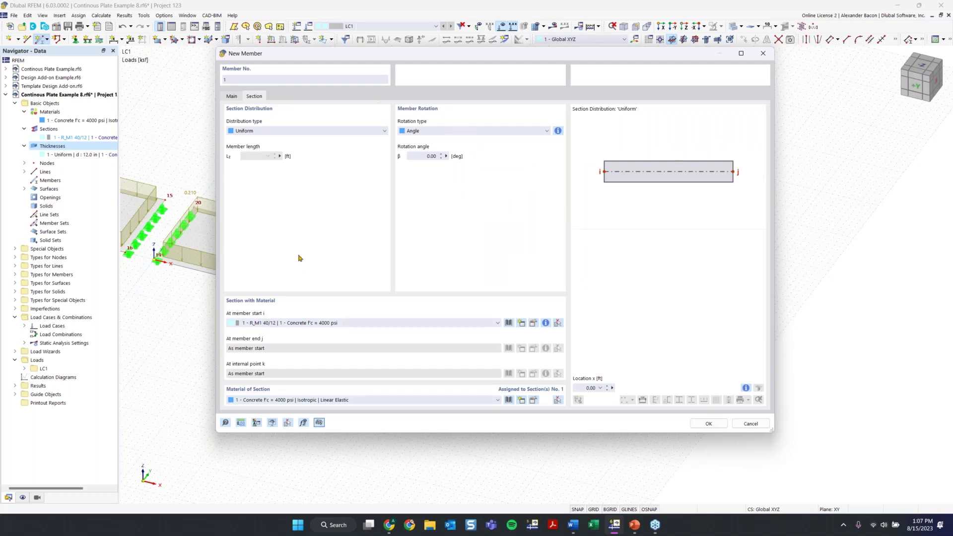
Step: Confirm the 40 by 12 in section and its concrete material for the member, and place its start node just beyond the fourth plate
click(337, 401)
click(338, 401)
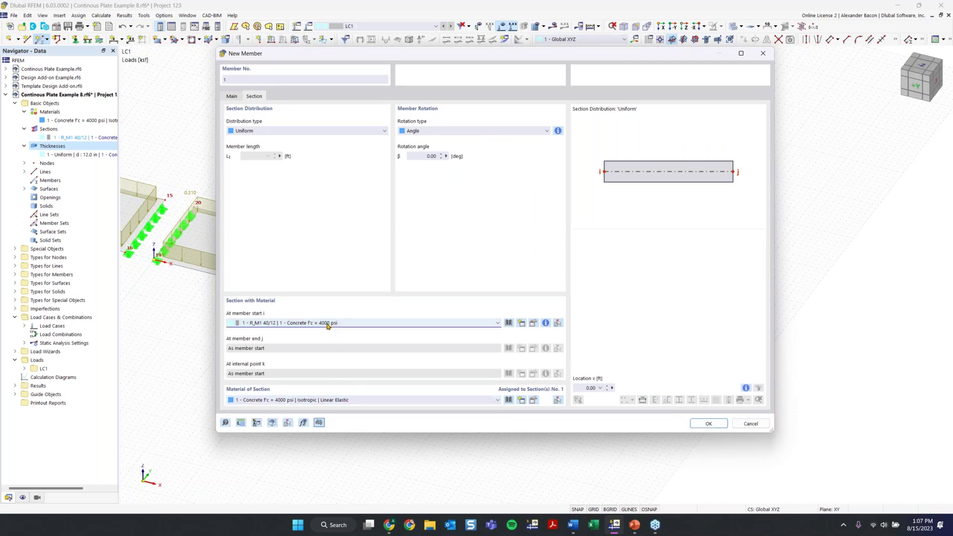
click(328, 324)
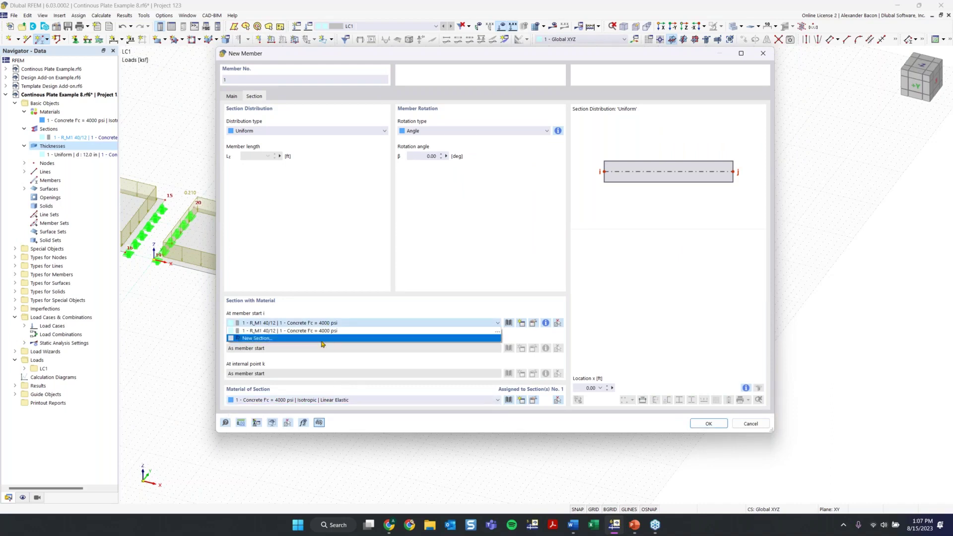
click(322, 330)
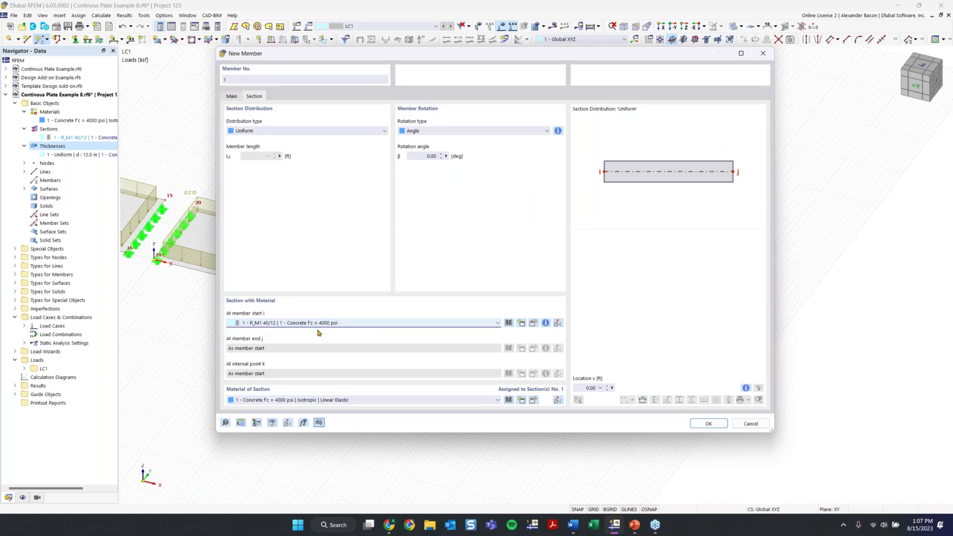
click(322, 400)
click(319, 402)
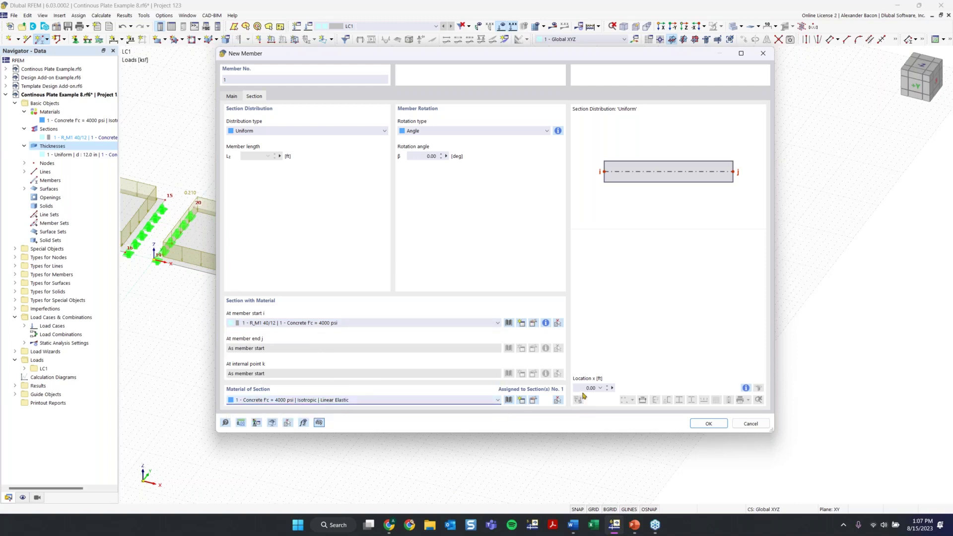
click(708, 424)
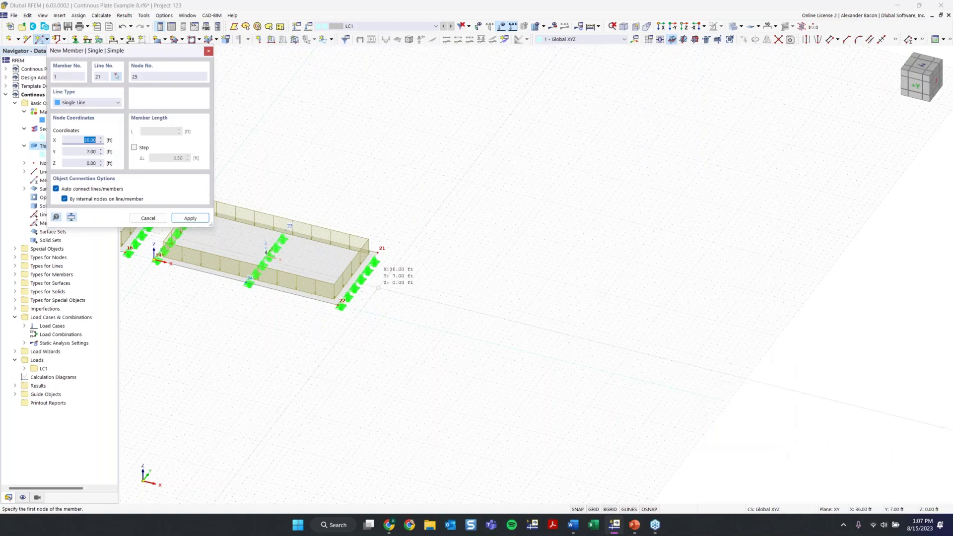
scroll(385, 293, up, 2)
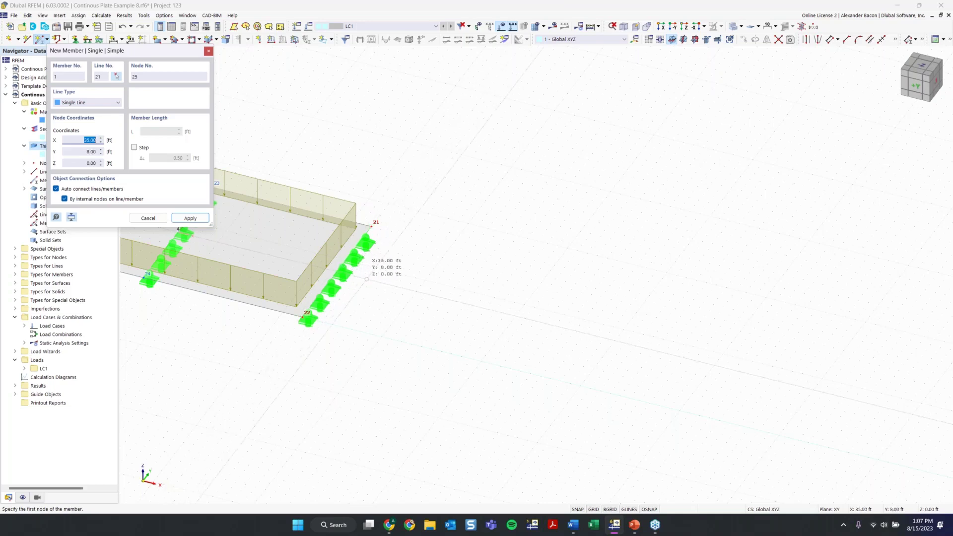
click(386, 284)
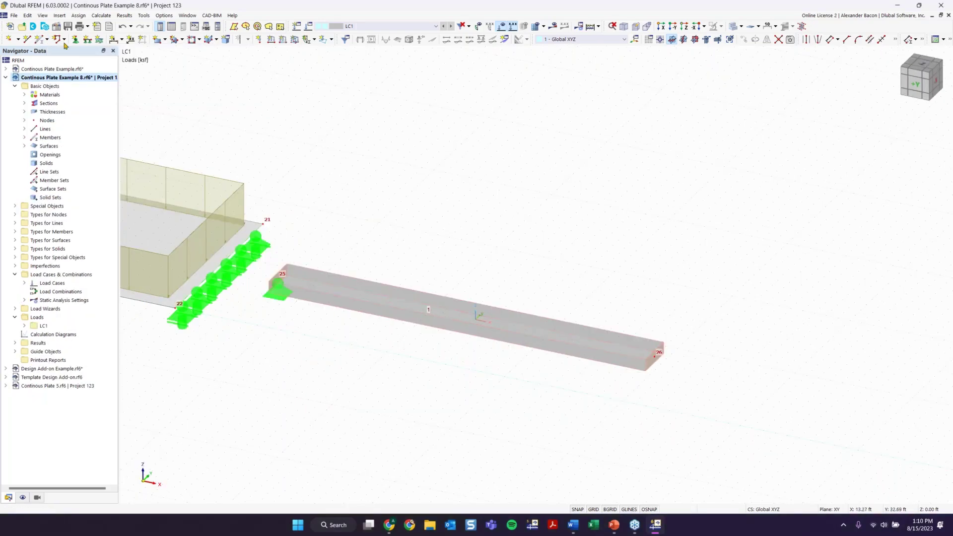
Step: Add one intermediate node at the beam's midpoint as an 'On Member' node without dividing the member
click(11, 39)
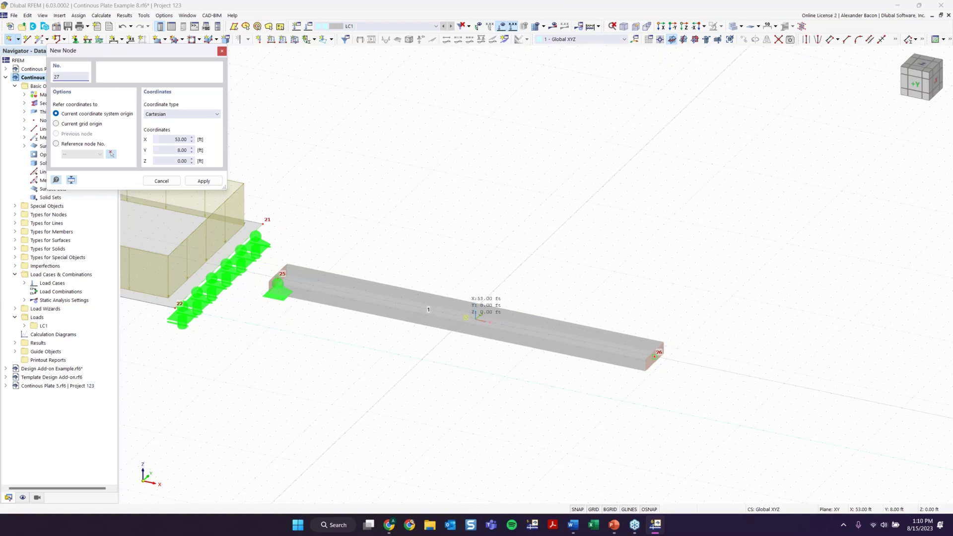
key(Escape)
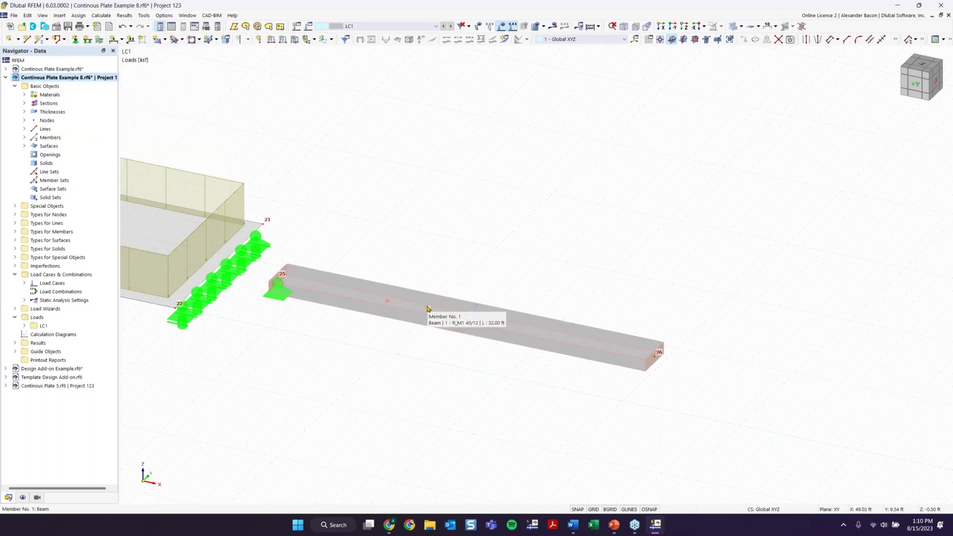
right_click(428, 309)
mouse_move(474, 339)
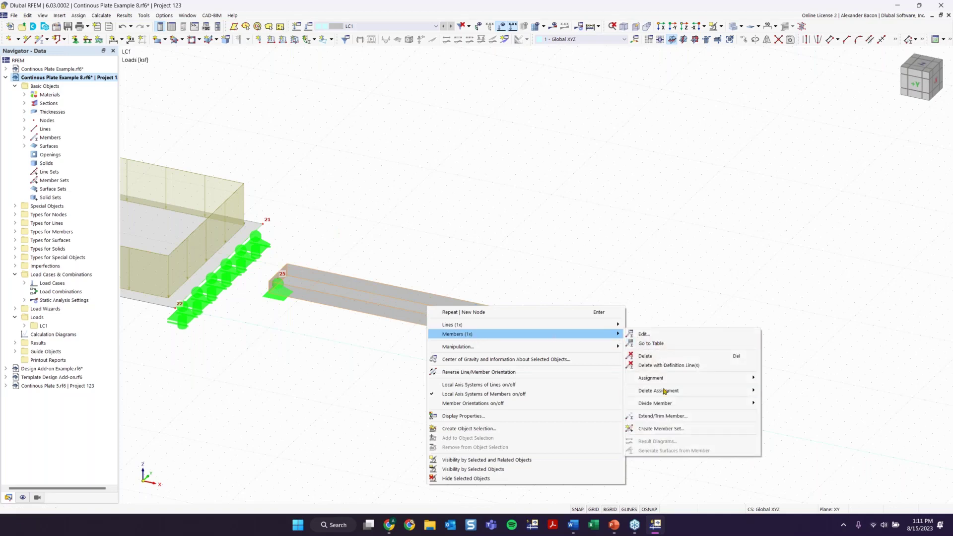
mouse_move(662, 404)
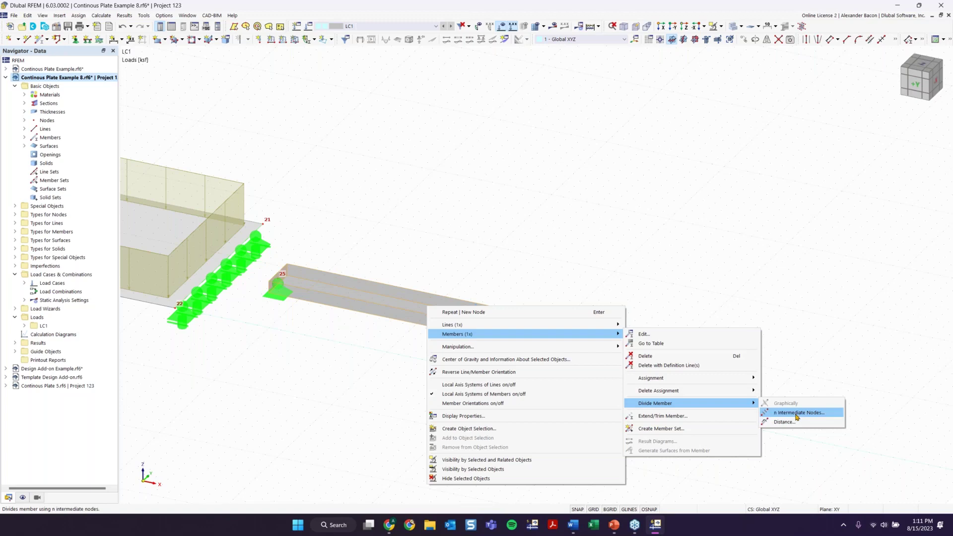
click(797, 415)
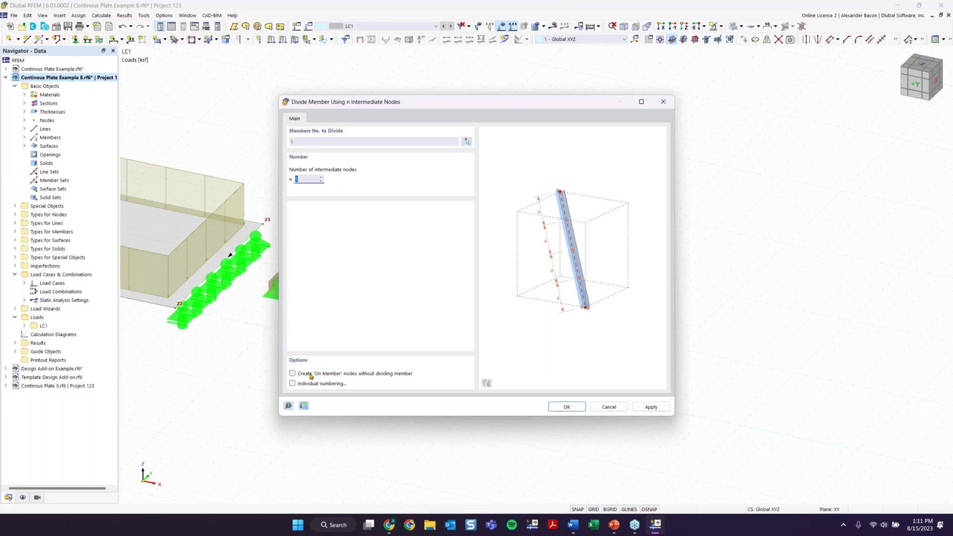
click(390, 376)
click(566, 407)
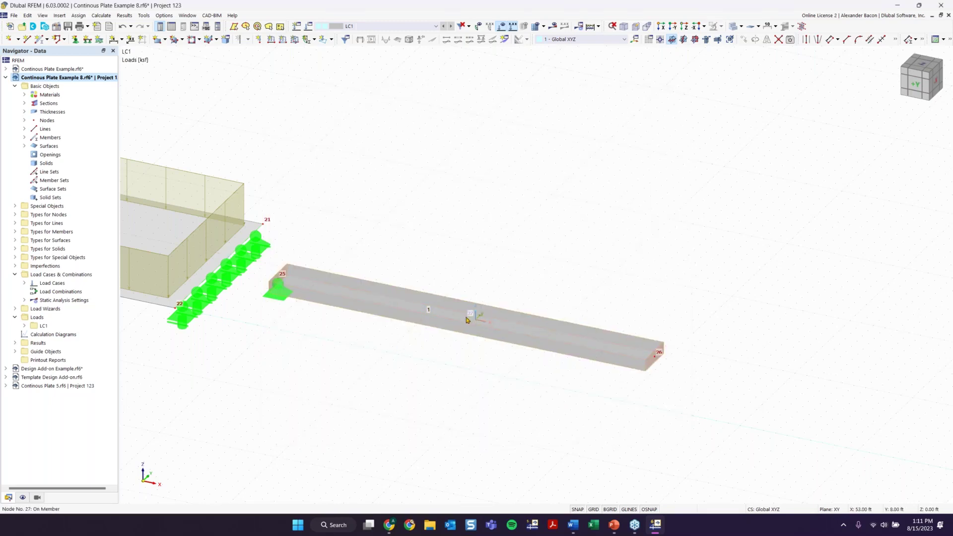
Step: Show the model in wireframe and check the node type of the beam's midpoint node
mouse_move(467, 320)
scroll(468, 317, up, 3)
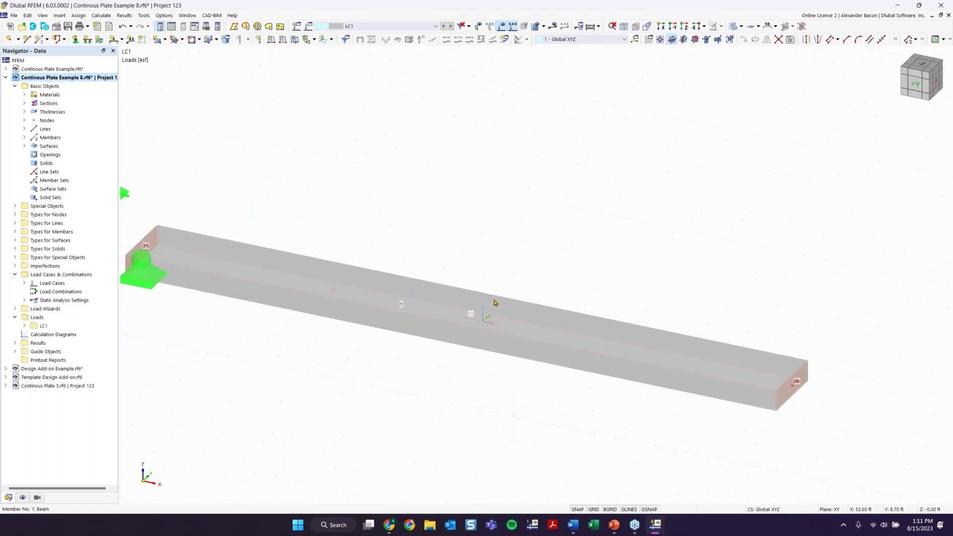
click(733, 27)
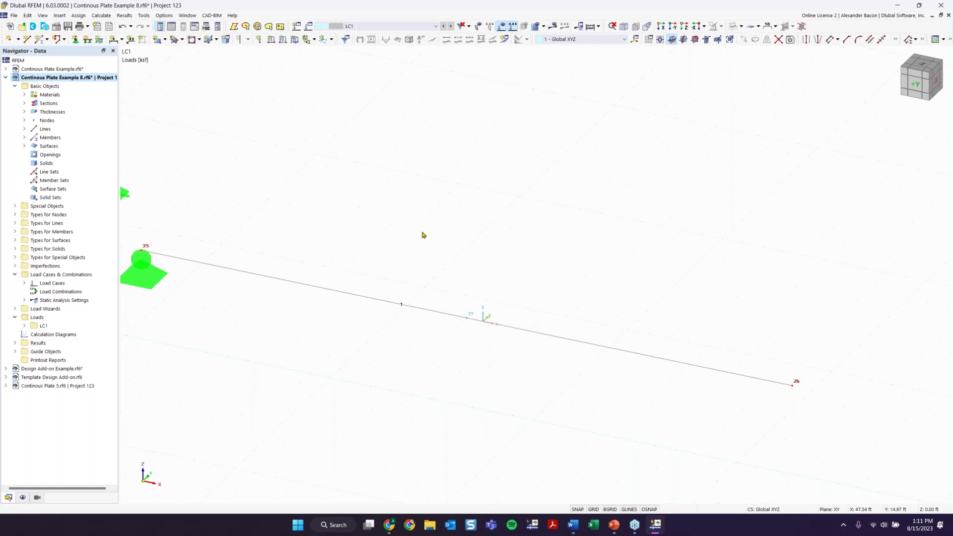
double_click(467, 321)
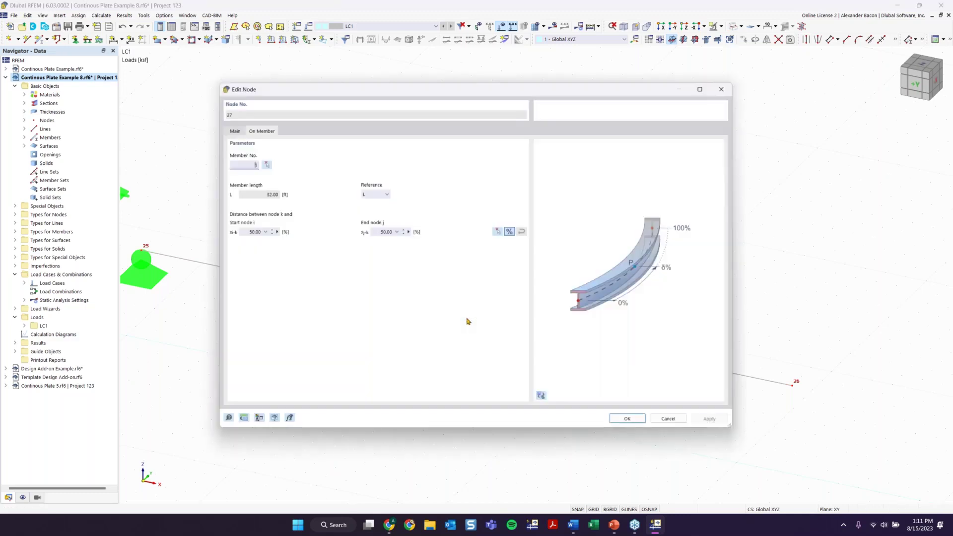
click(230, 127)
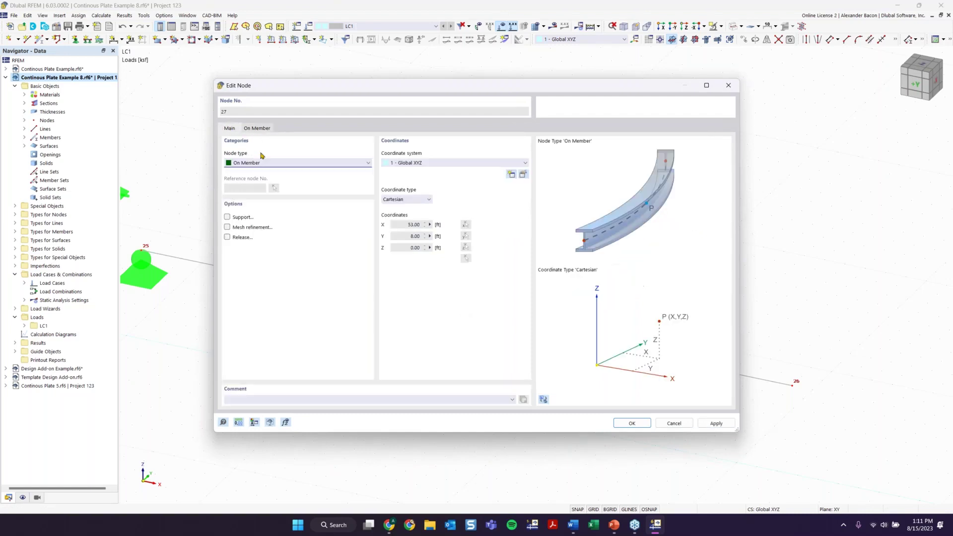
click(257, 164)
click(257, 165)
click(633, 423)
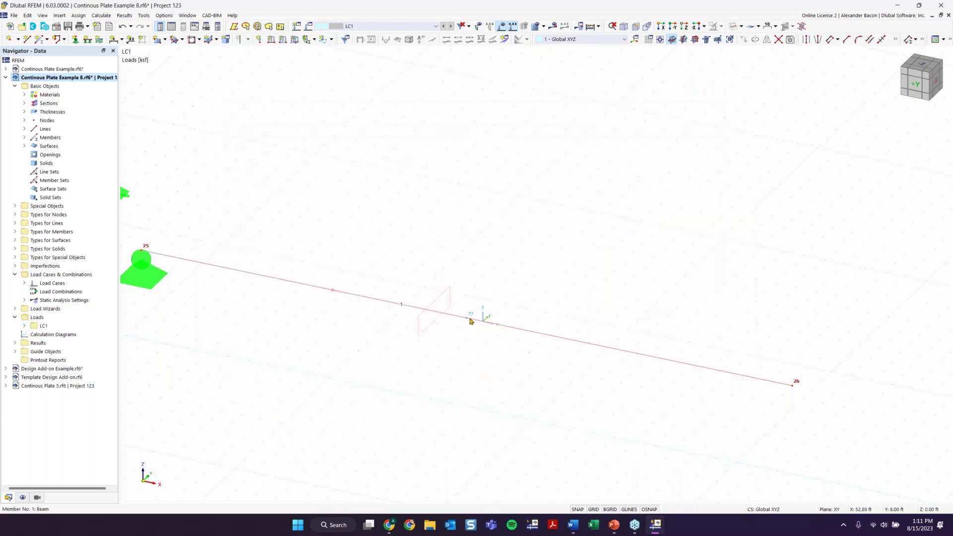
Step: Compare with the node type and support settings of the beam's start node, and restore the solid display
scroll(470, 322, down, 3)
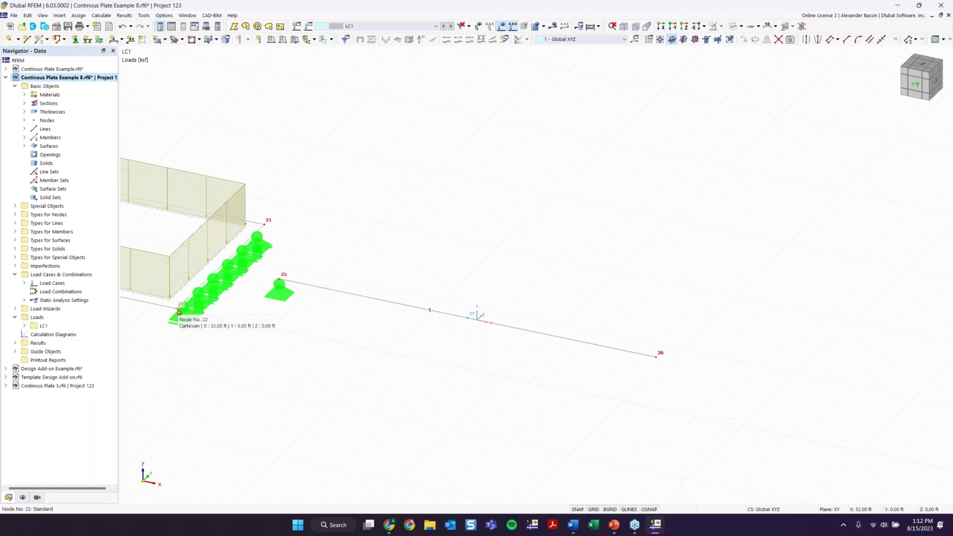
double_click(281, 282)
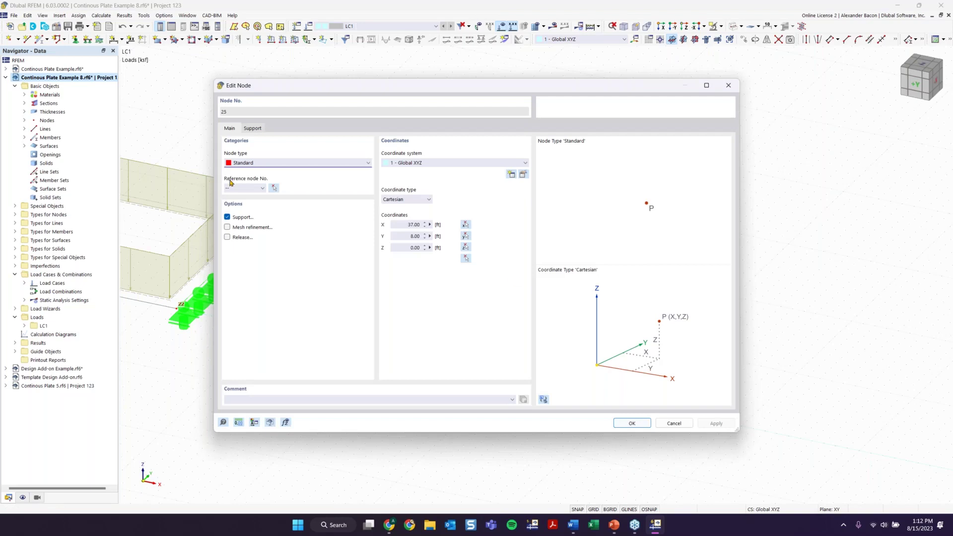
click(254, 129)
click(229, 128)
click(728, 85)
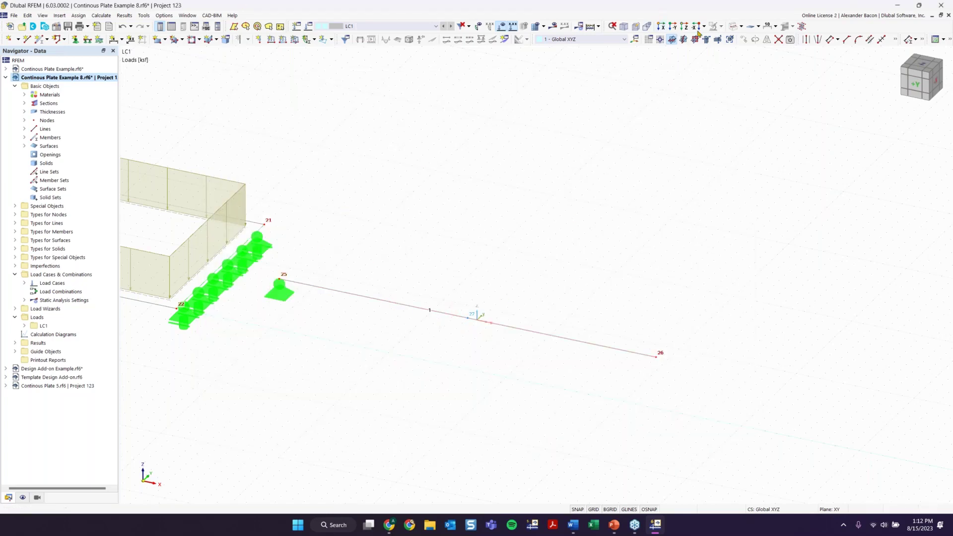
click(738, 28)
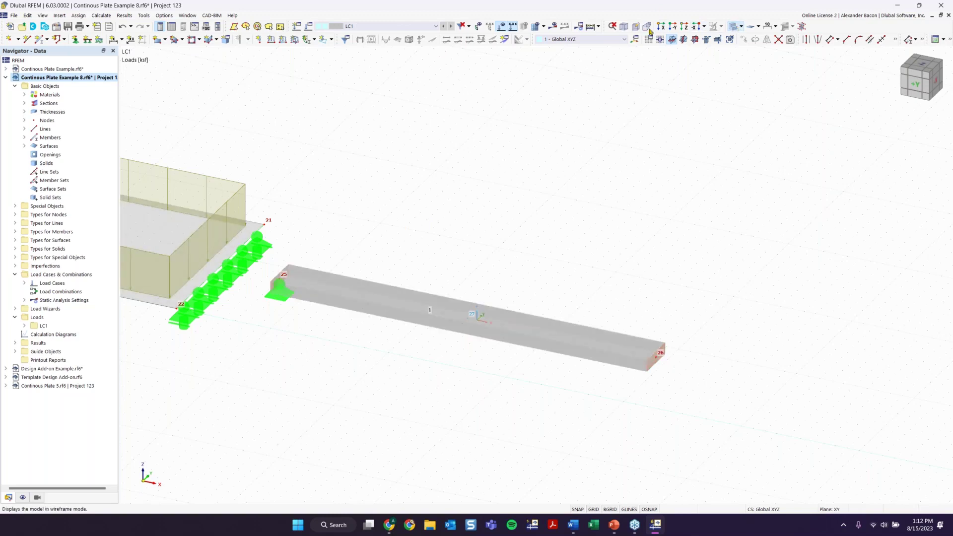
Step: Create a new nodal support with translation uX released, keeping uY, uZ and φZ restrained
click(75, 39)
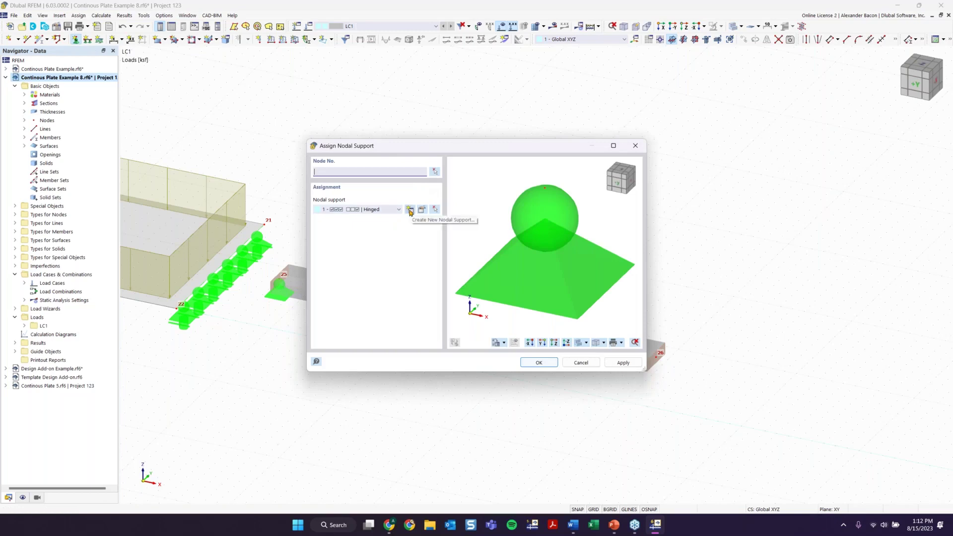
click(410, 211)
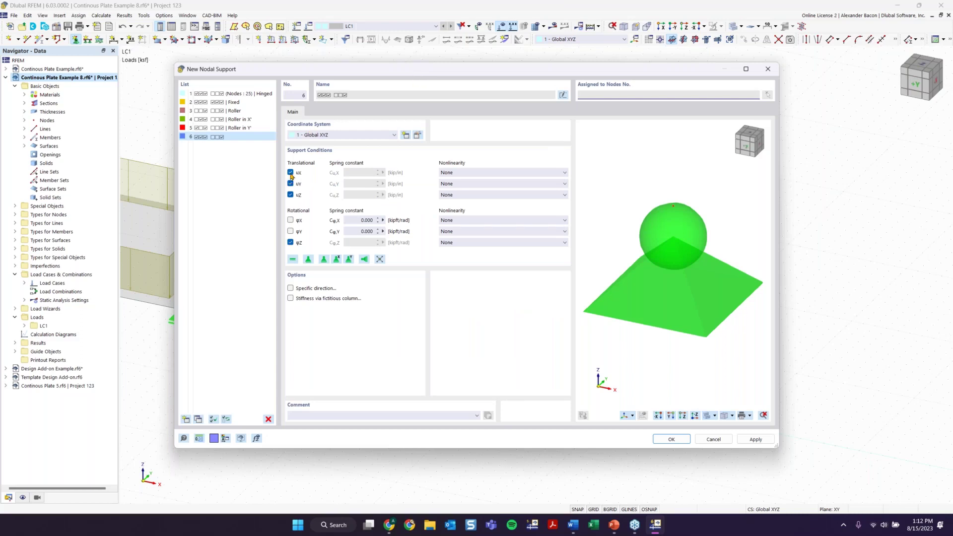
click(291, 173)
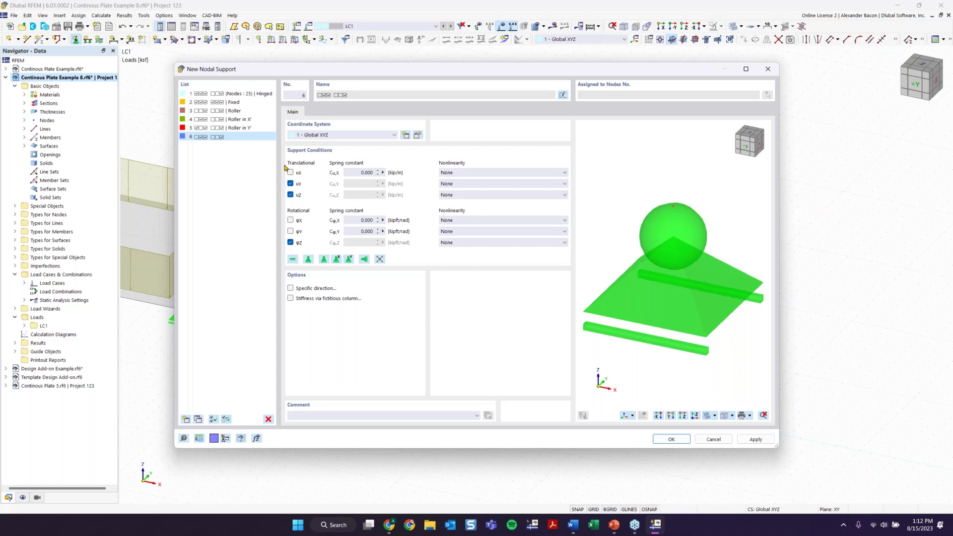
click(666, 440)
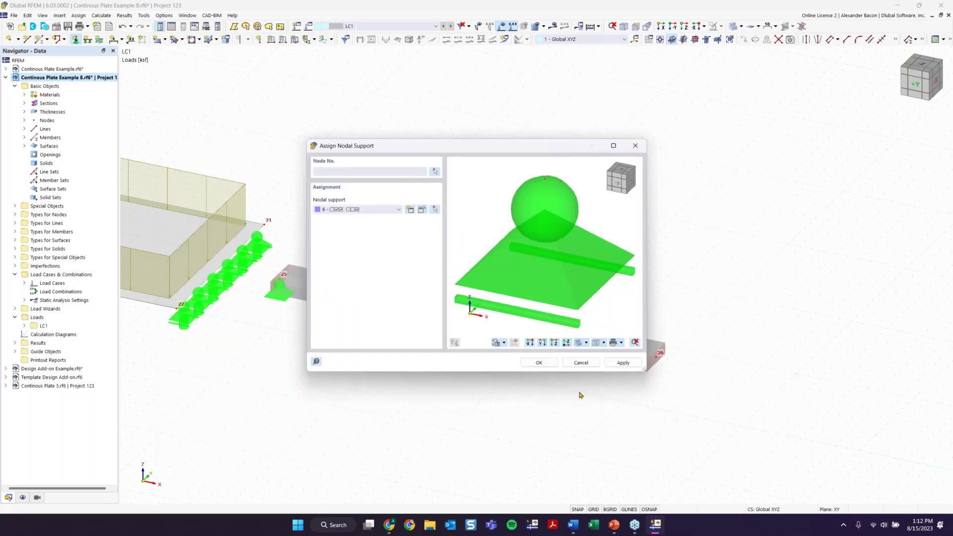
Step: Assign the new nodal support to the beam's midpoint node and its far end node
click(535, 366)
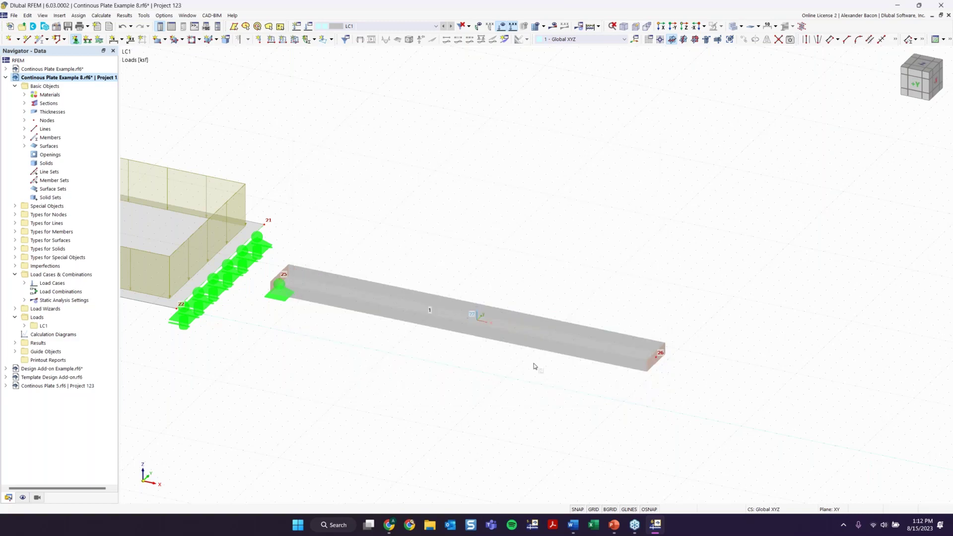
click(478, 320)
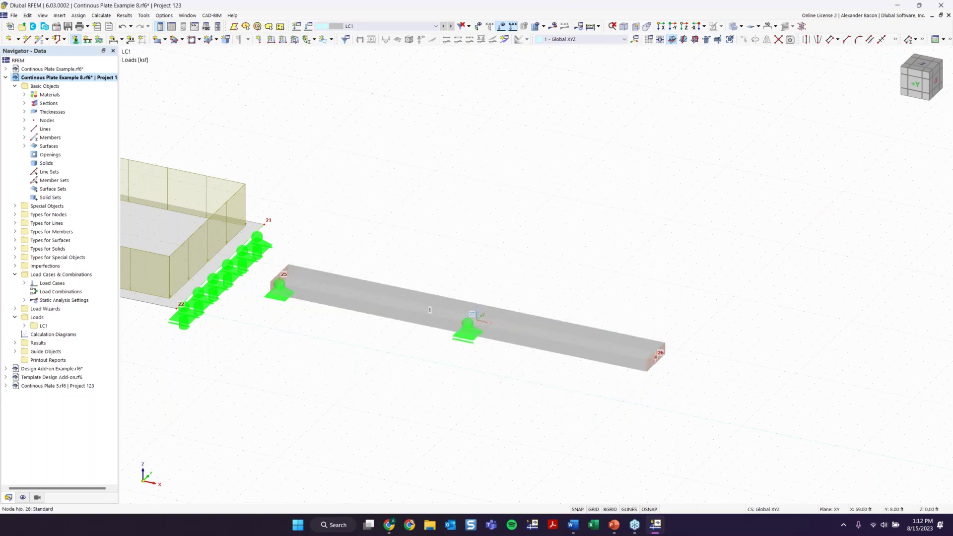
click(656, 357)
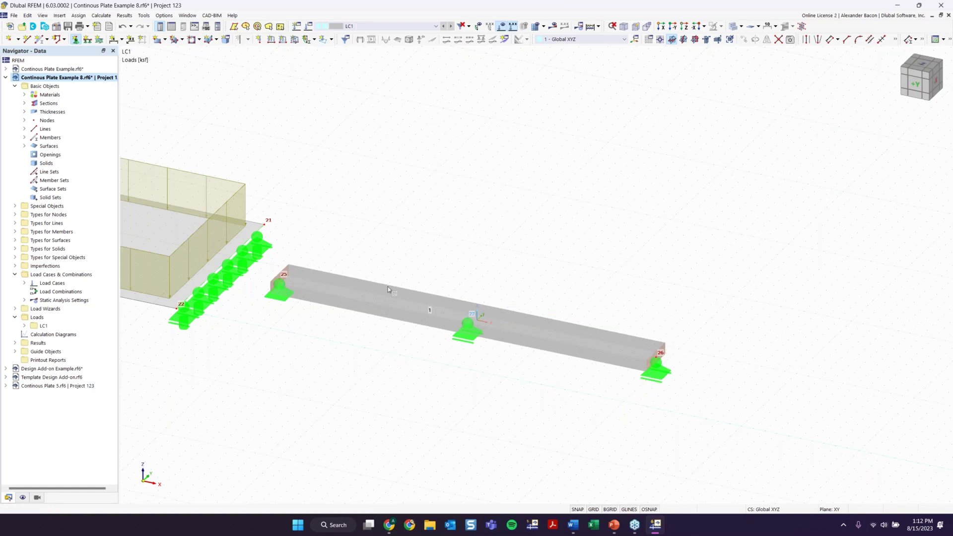
key(Escape)
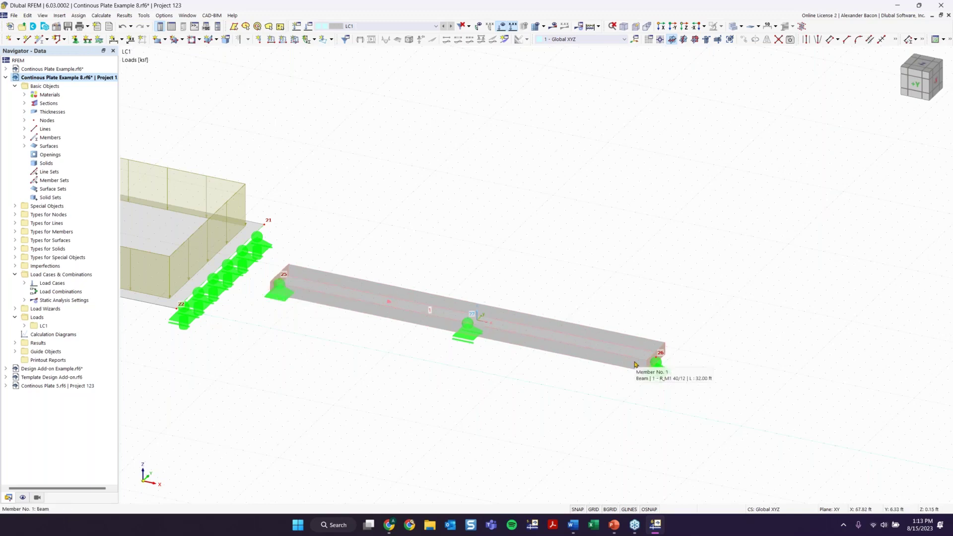
Step: Restrain rotation φX in the hinged nodal support at the beam's start node
ctrl+middle_drag(514, 355, 485, 379)
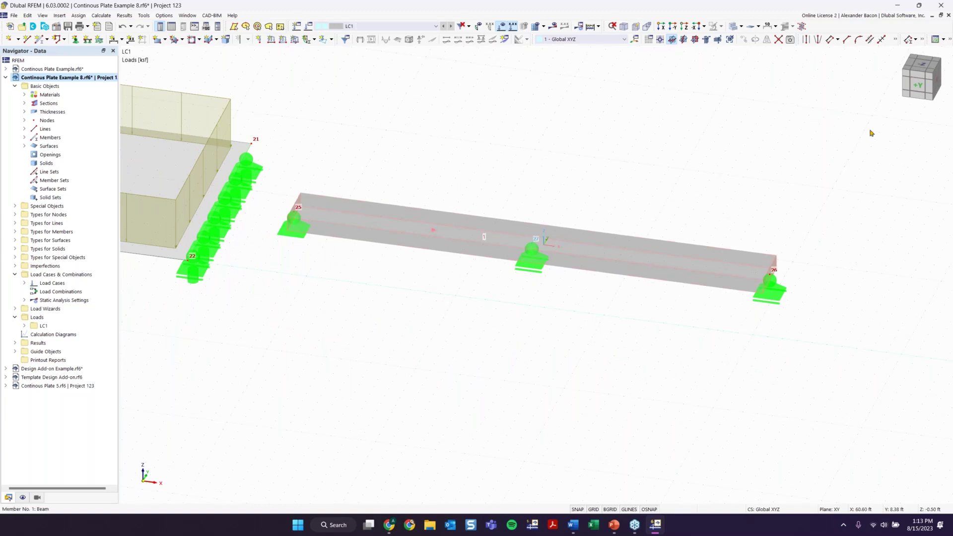
click(918, 85)
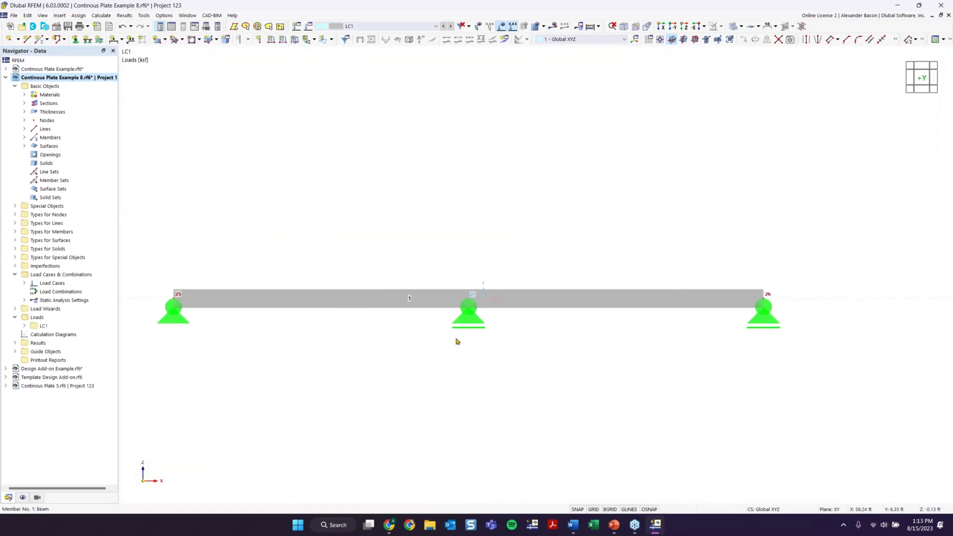
key(F7)
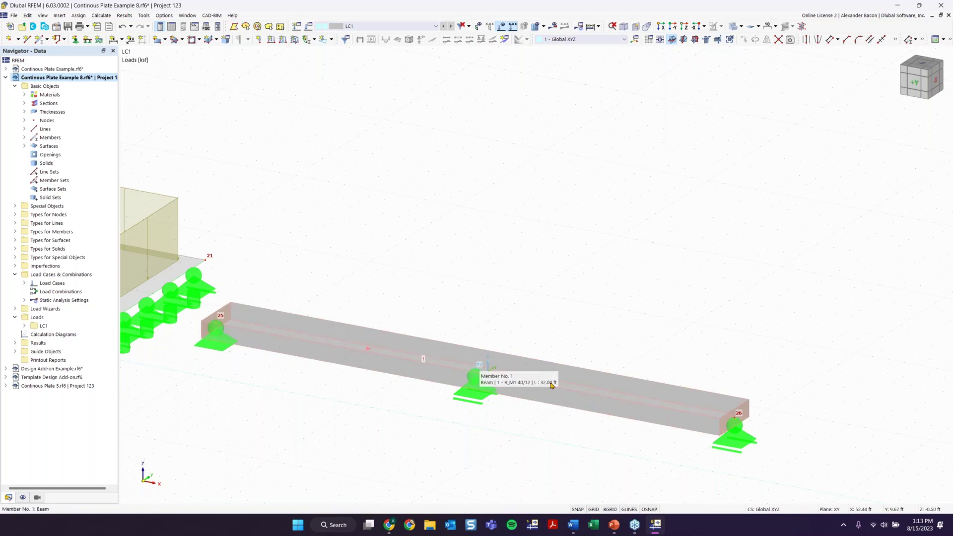
click(475, 389)
key(Escape)
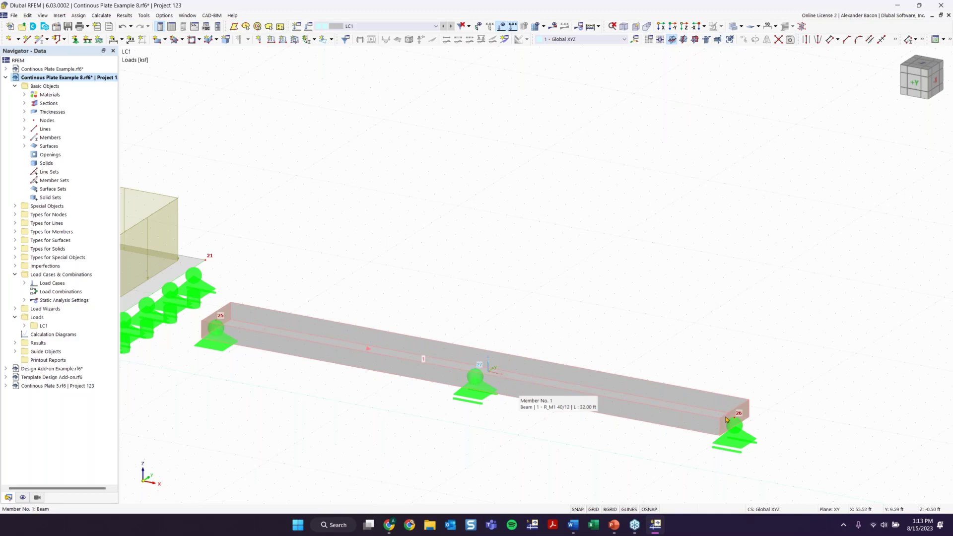
click(217, 346)
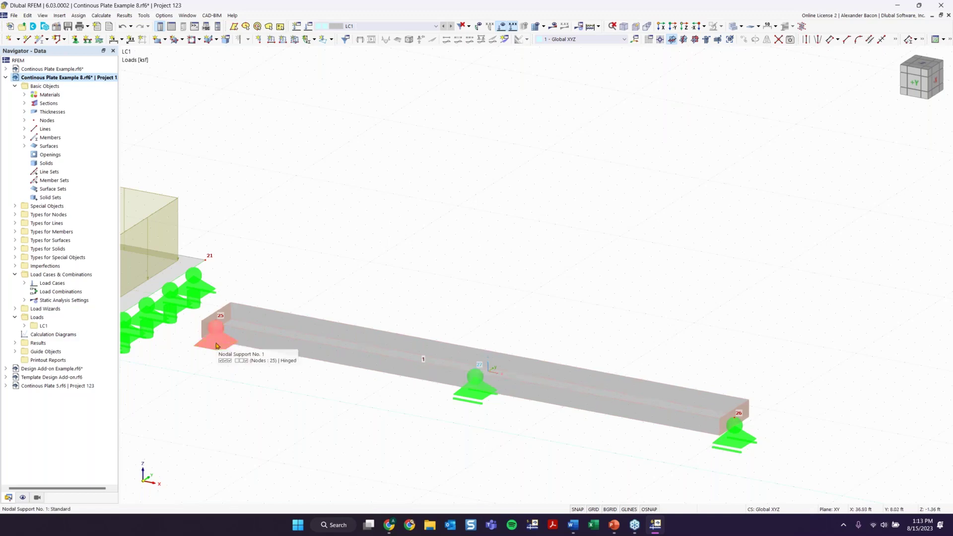
double_click(217, 346)
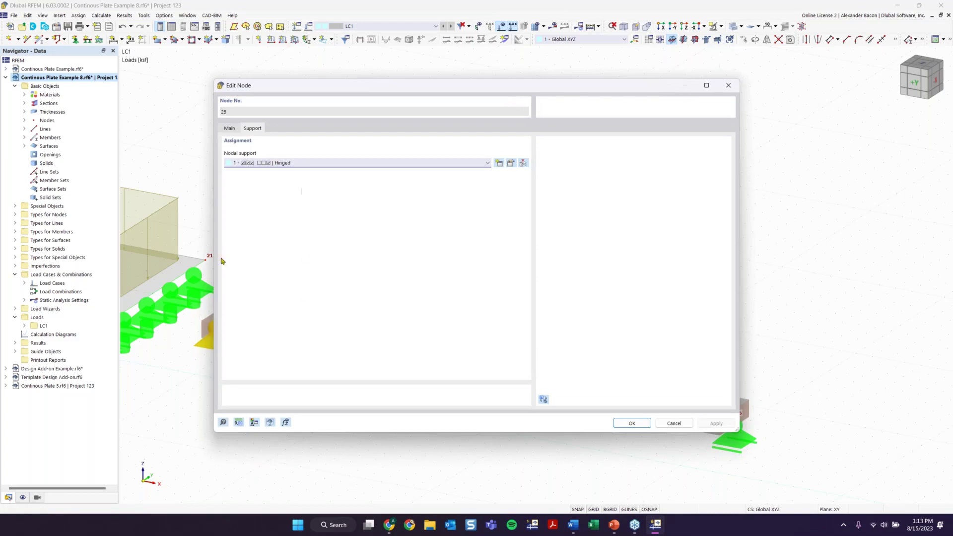
click(511, 164)
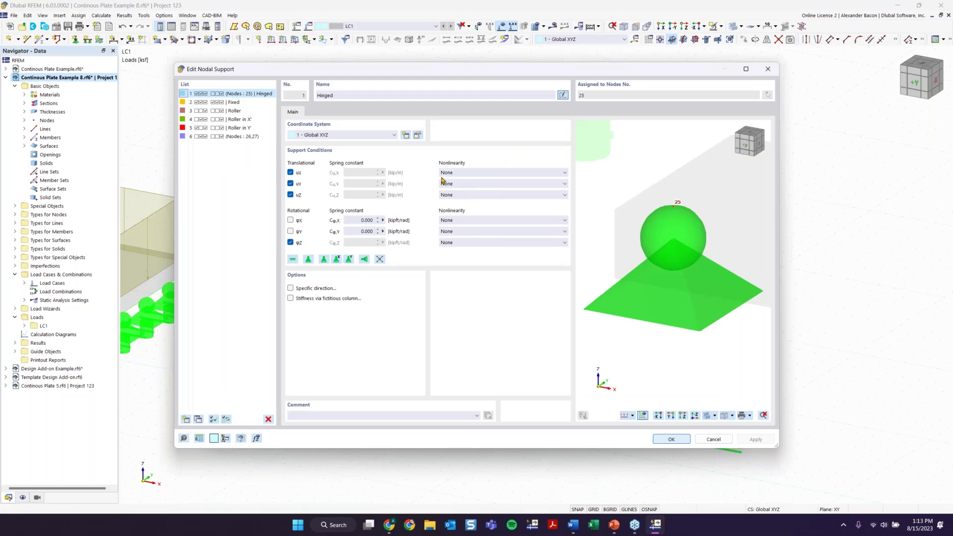
click(291, 220)
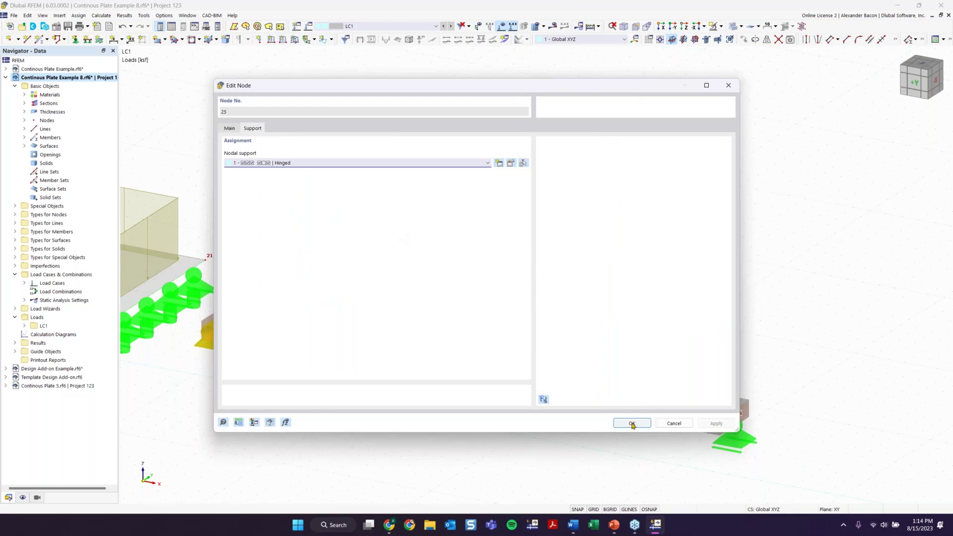
click(629, 422)
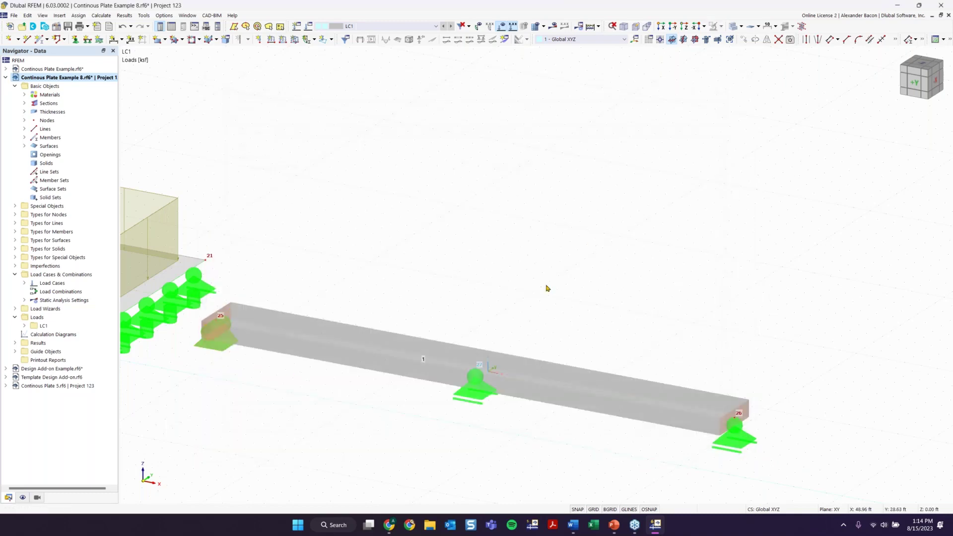
scroll(534, 320, down, 3)
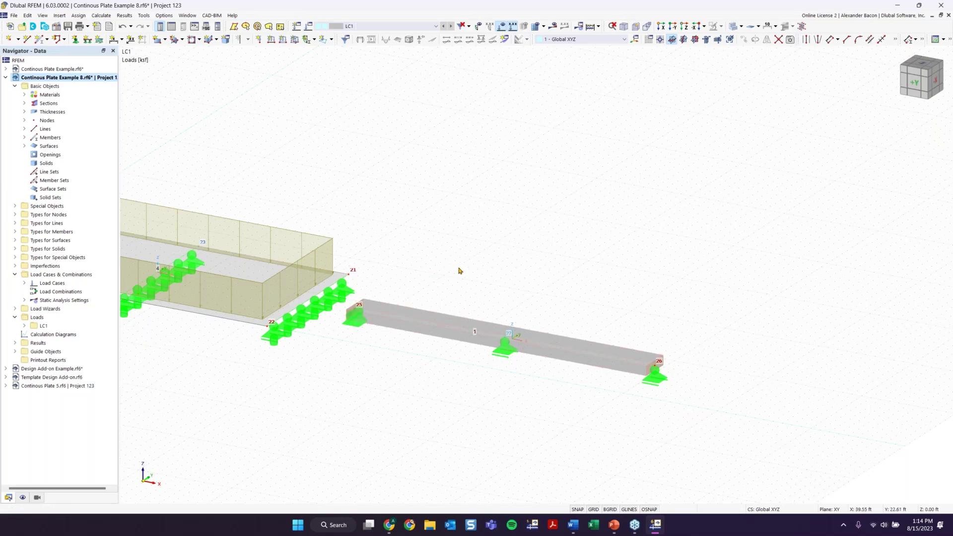
scroll(452, 226, down, 5)
middle_drag(437, 209, 555, 242)
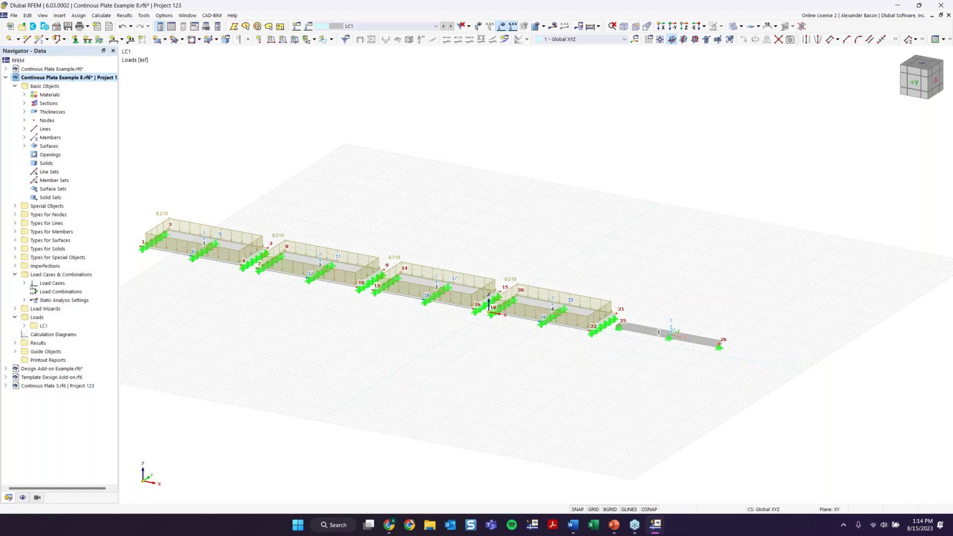
middle_drag(339, 188, 515, 225)
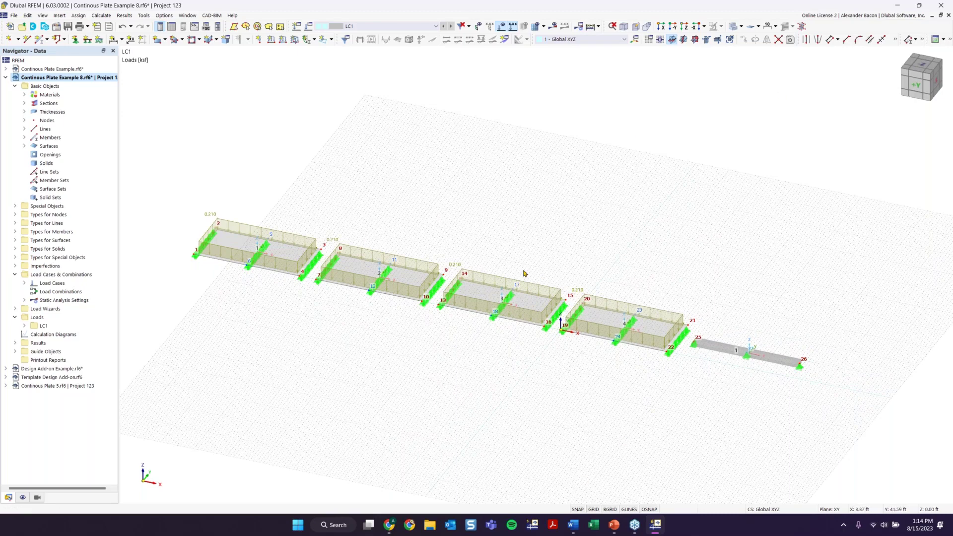
Step: Define a new member load in LC1 as a uniform force of -0.210 kip/ft in global direction ZL
ctrl+middle_drag(596, 322, 602, 301)
scroll(514, 334, up, 5)
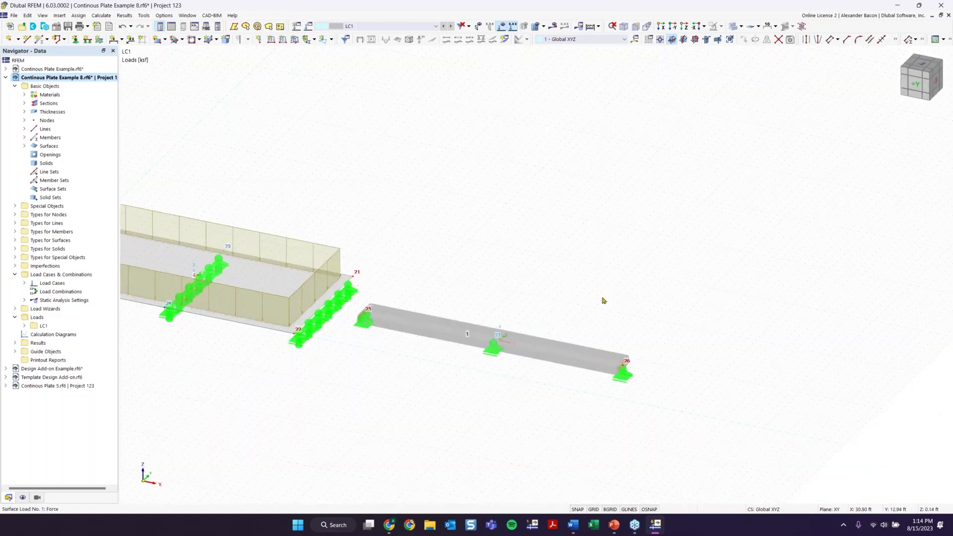
scroll(602, 301, up, 1)
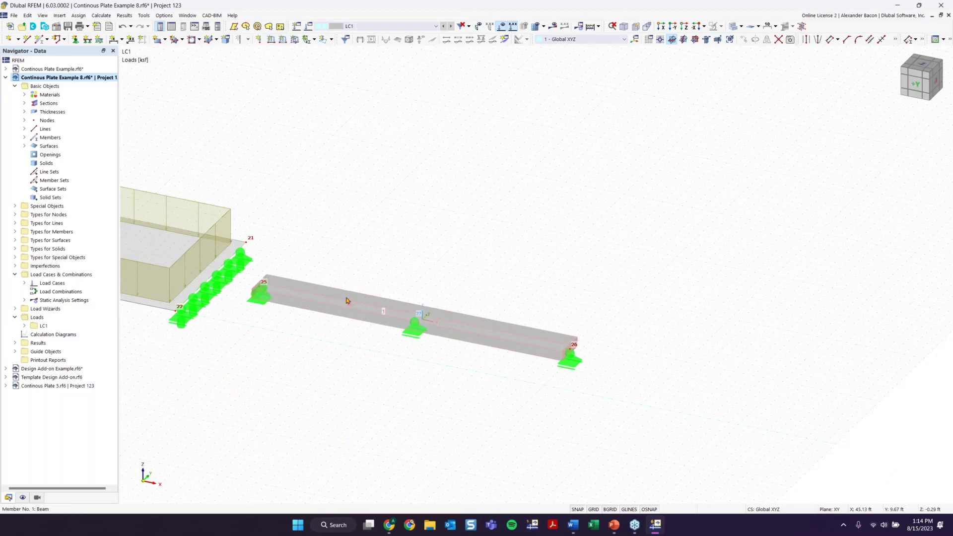
click(271, 40)
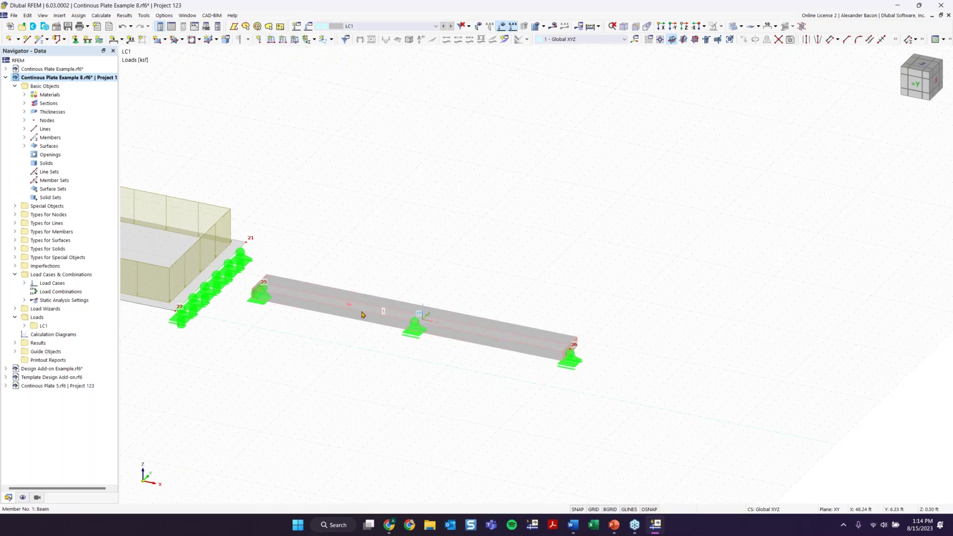
scroll(255, 197, up, 4)
scroll(358, 264, down, 2)
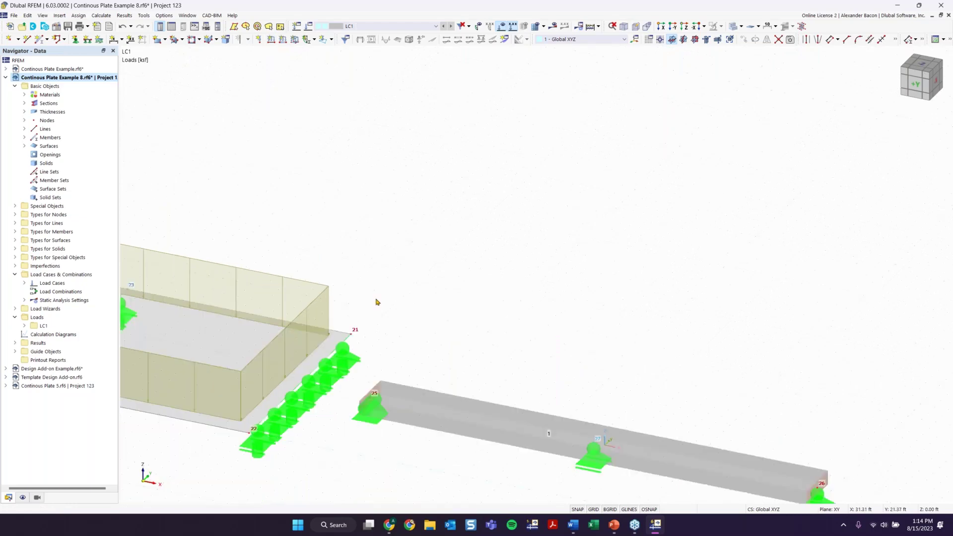
middle_drag(358, 264, 528, 186)
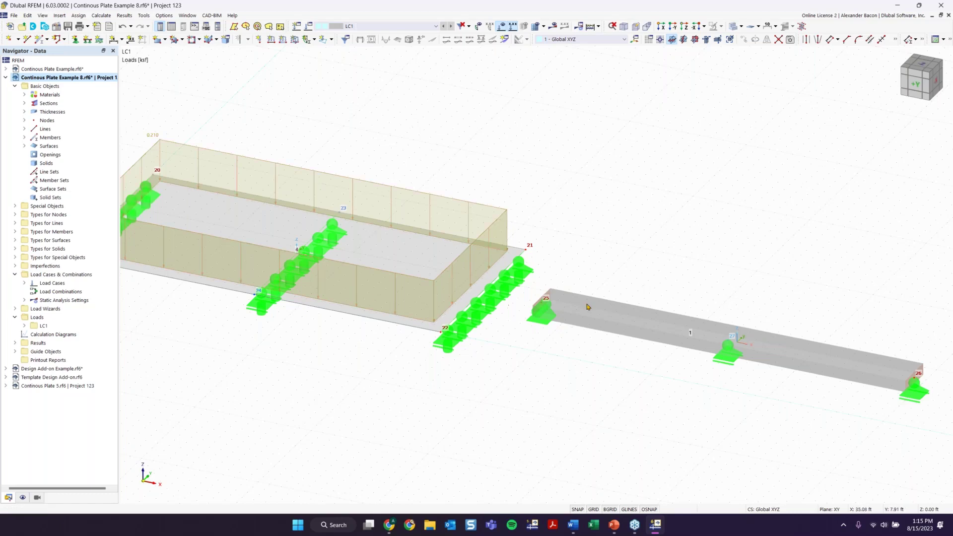
middle_drag(588, 307, 391, 208)
scroll(391, 208, down, 1)
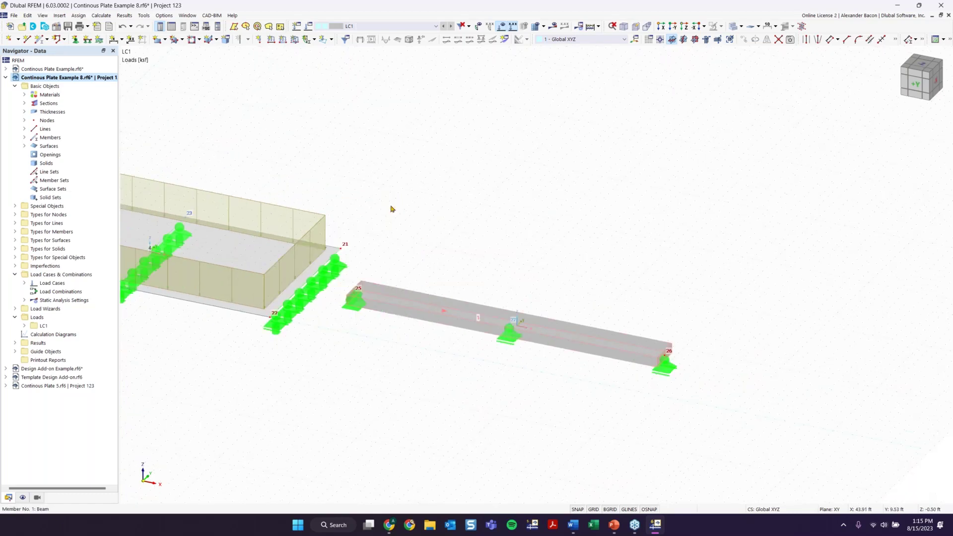
click(283, 39)
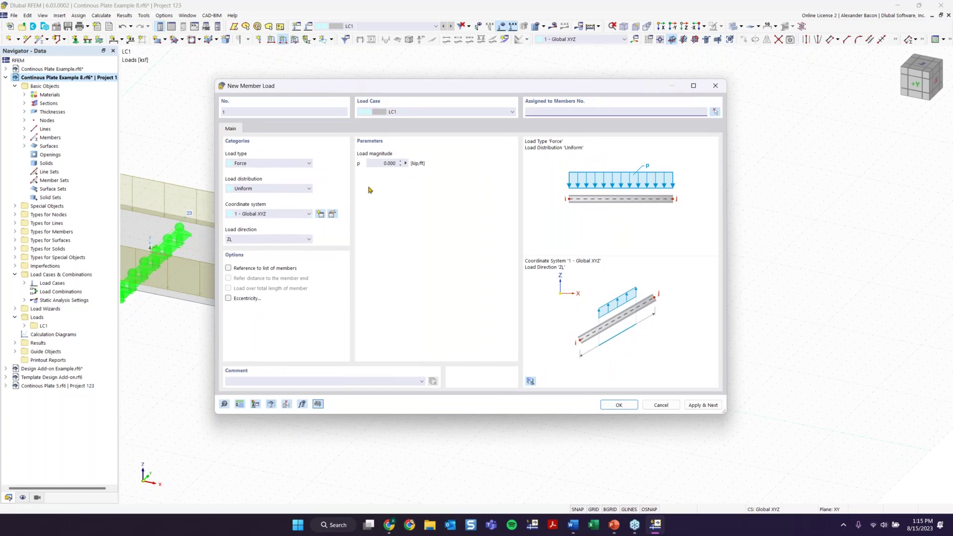
click(279, 164)
click(278, 166)
click(257, 188)
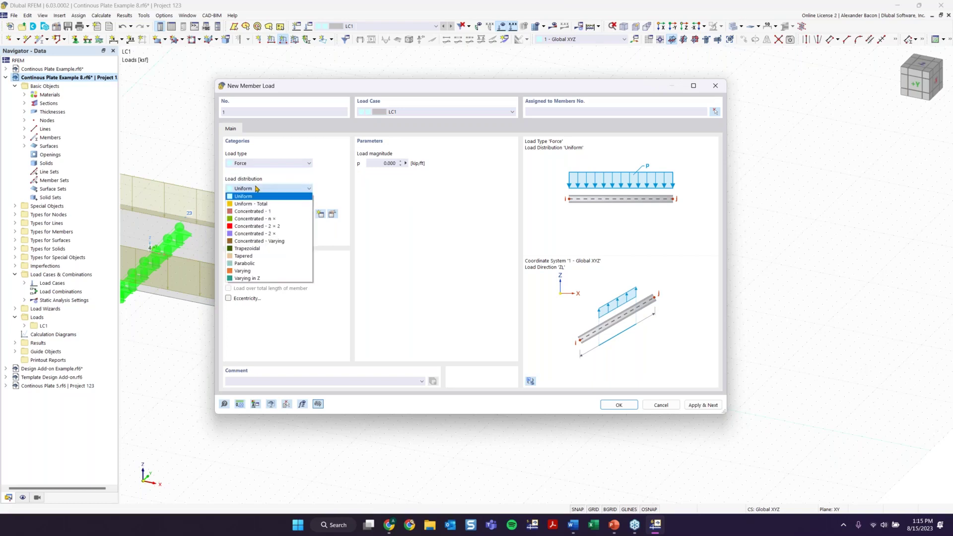
click(263, 196)
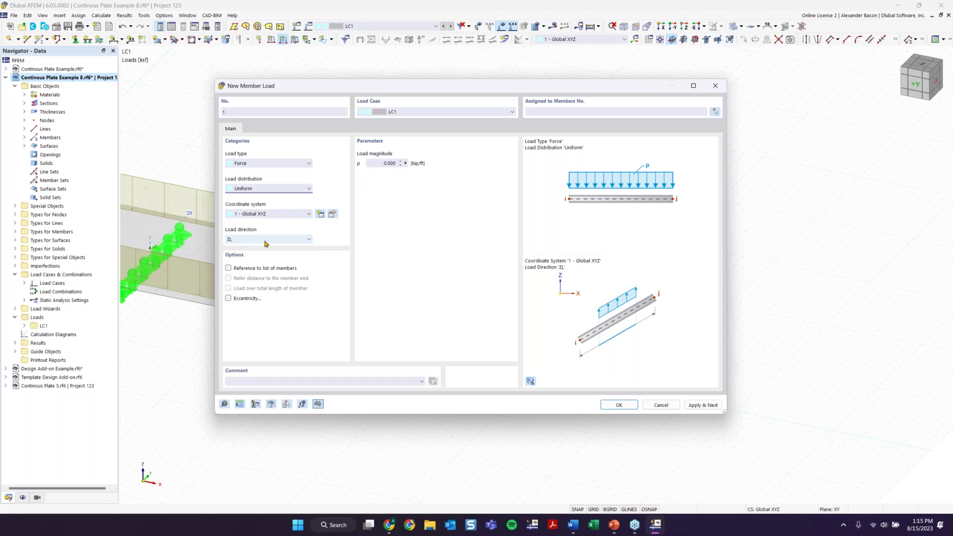
click(388, 163)
key(BackSpace)
click(624, 410)
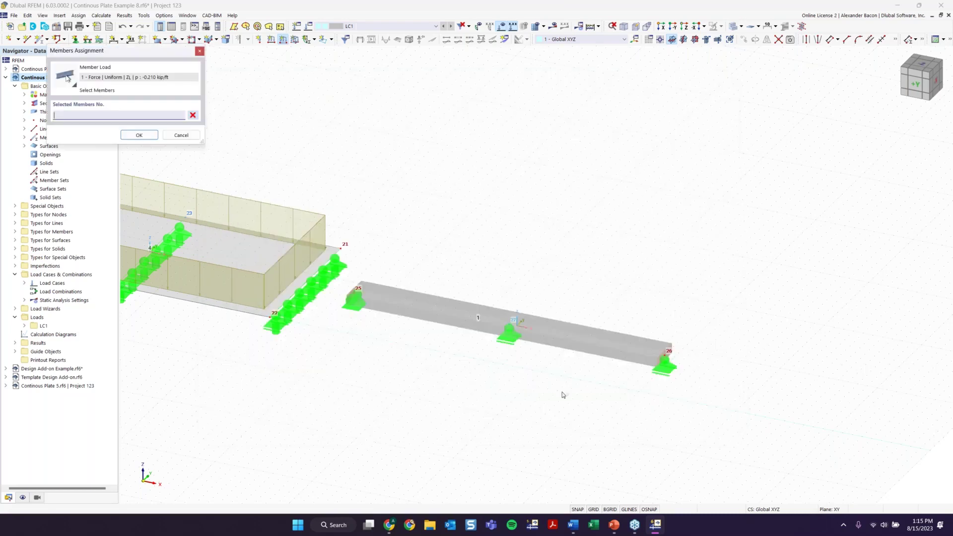
Step: Assign the new uniform member load to the concrete beam beside the plates
click(439, 316)
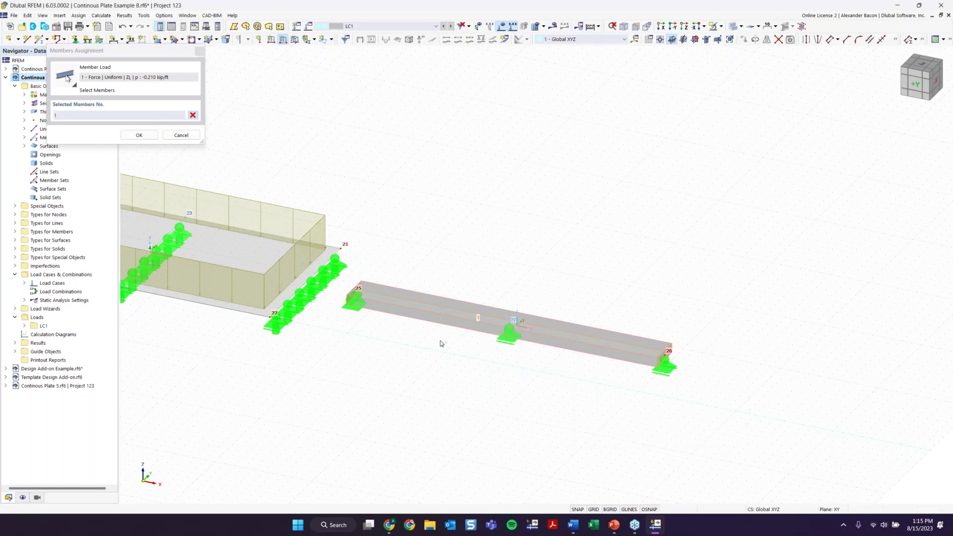
click(149, 137)
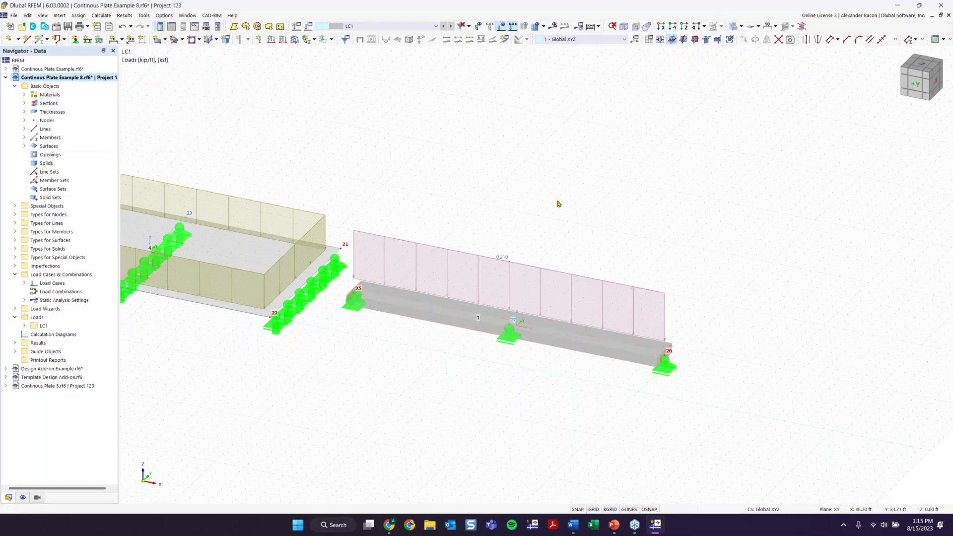
scroll(557, 263, down, 1)
scroll(561, 265, up, 2)
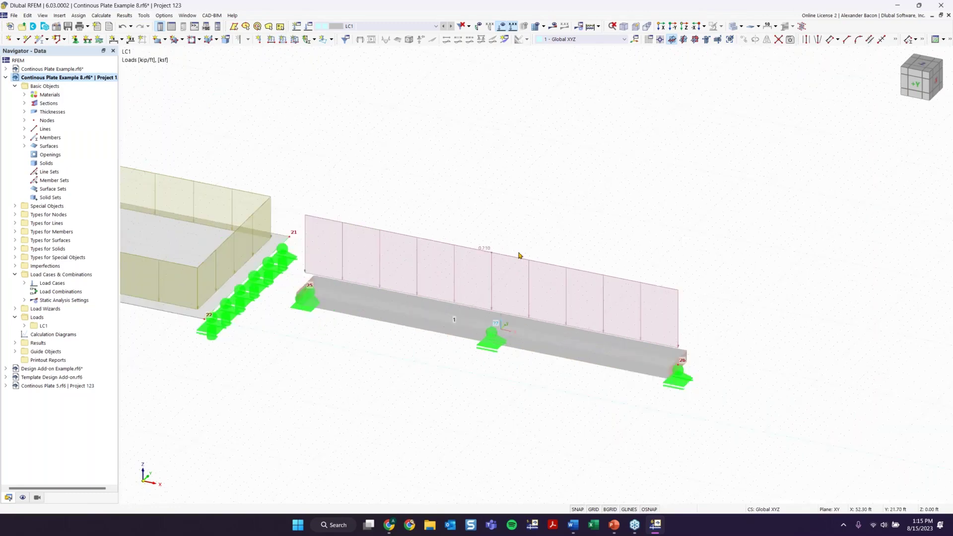
scroll(606, 217, down, 1)
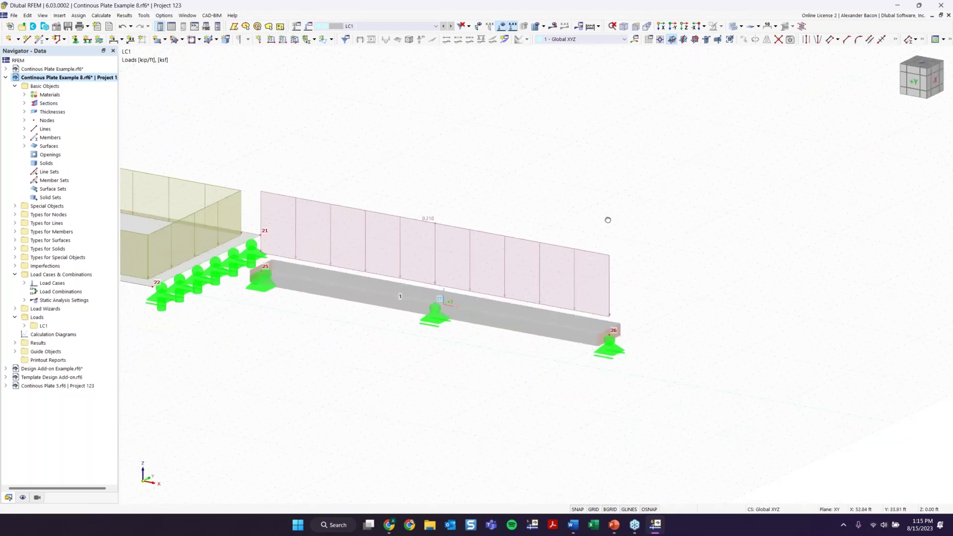
Step: Look over the loads on the four plates and the beam, and hide the load display
click(427, 219)
scroll(543, 327, down, 5)
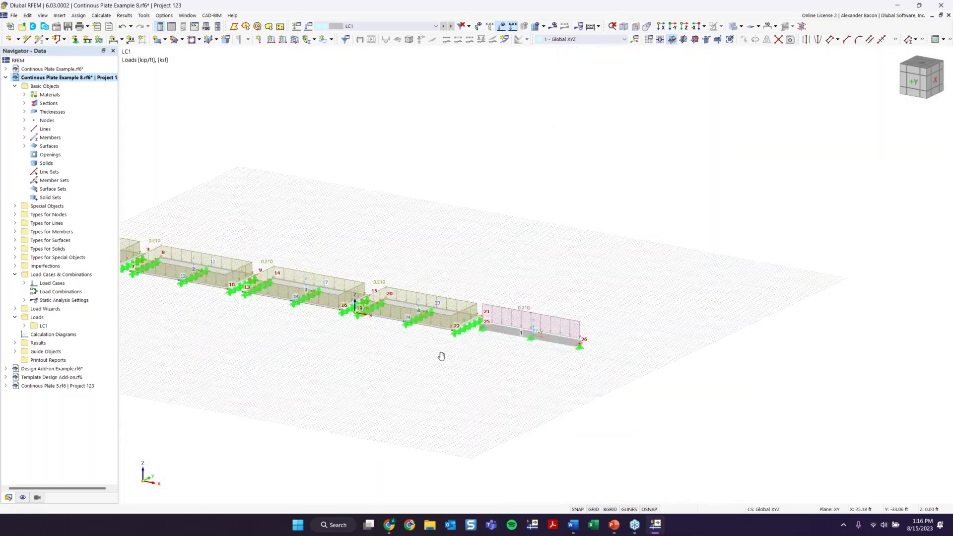
ctrl+middle_drag(543, 326, 398, 348)
scroll(561, 413, up, 1)
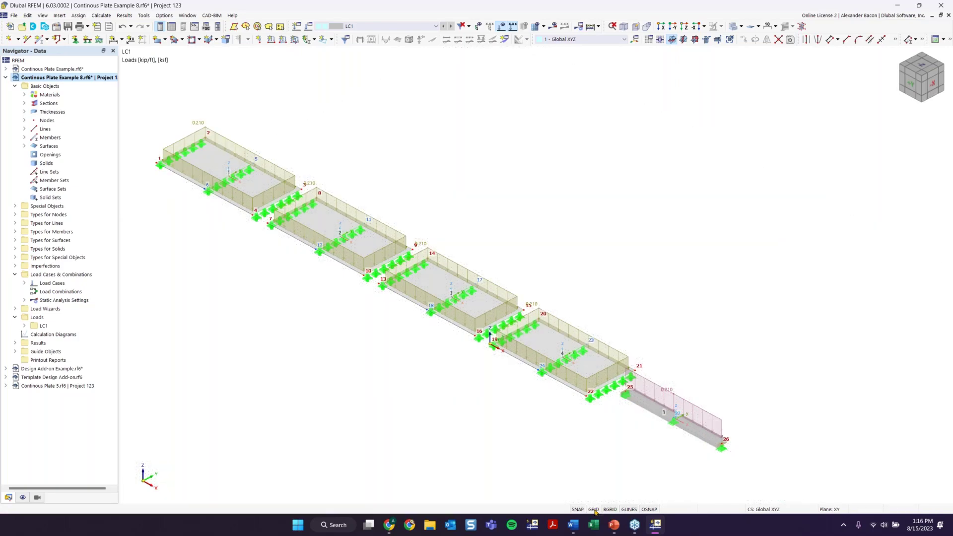
ctrl+middle_drag(584, 485, 465, 347)
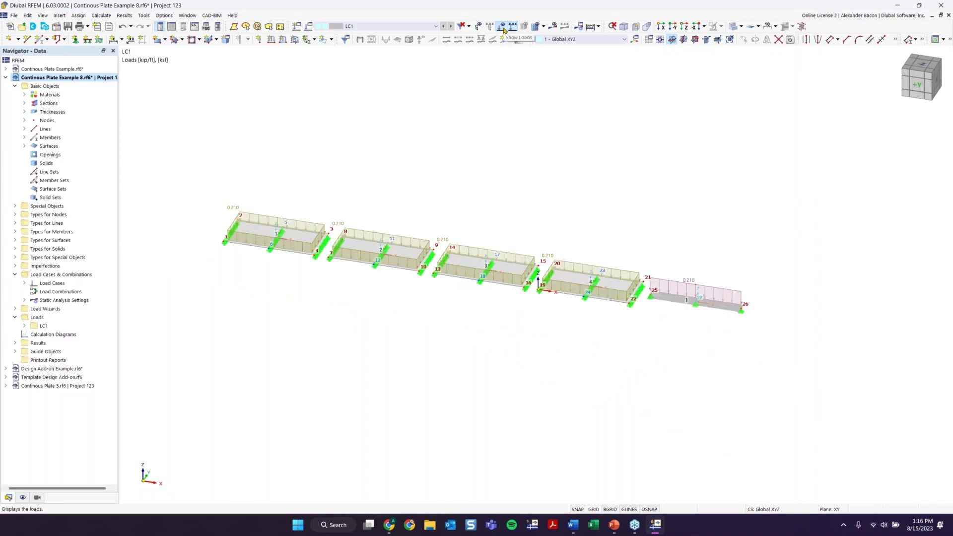
click(503, 28)
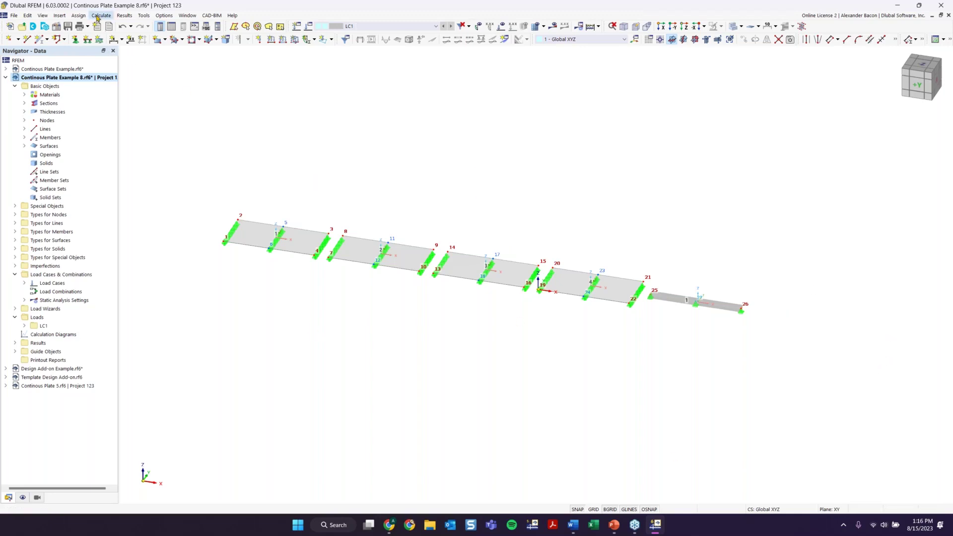
Step: Generate and display the finite element mesh, and inspect it across the four plates
click(536, 28)
click(515, 301)
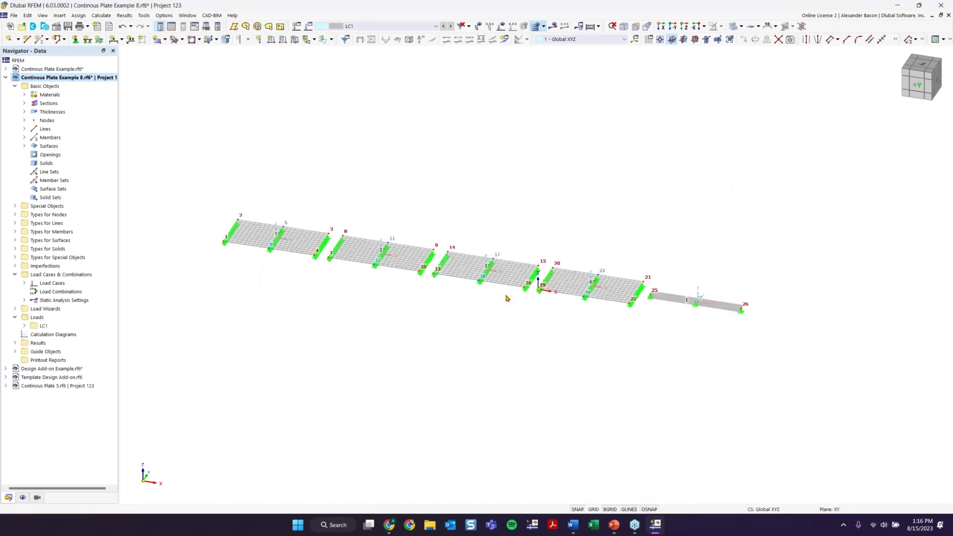
scroll(456, 281, up, 2)
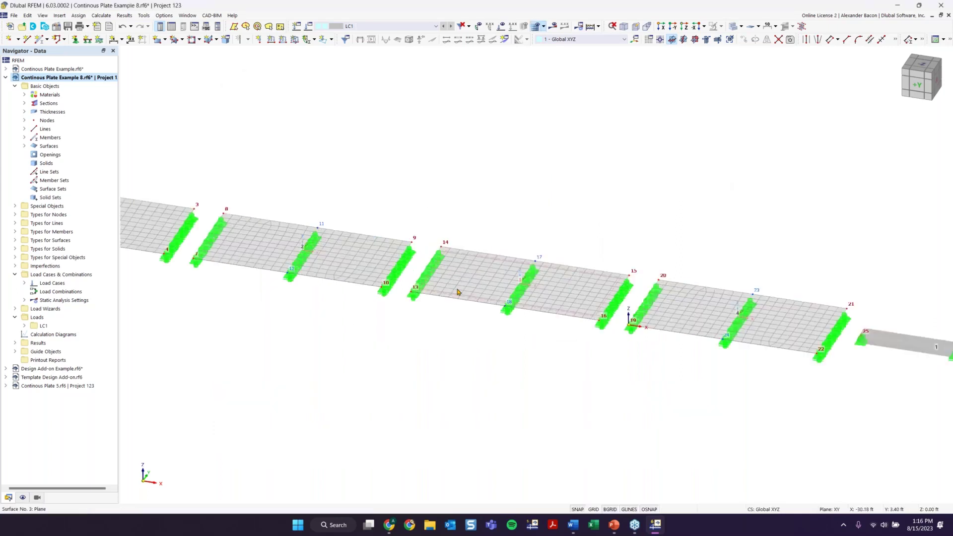
scroll(459, 287, down, 3)
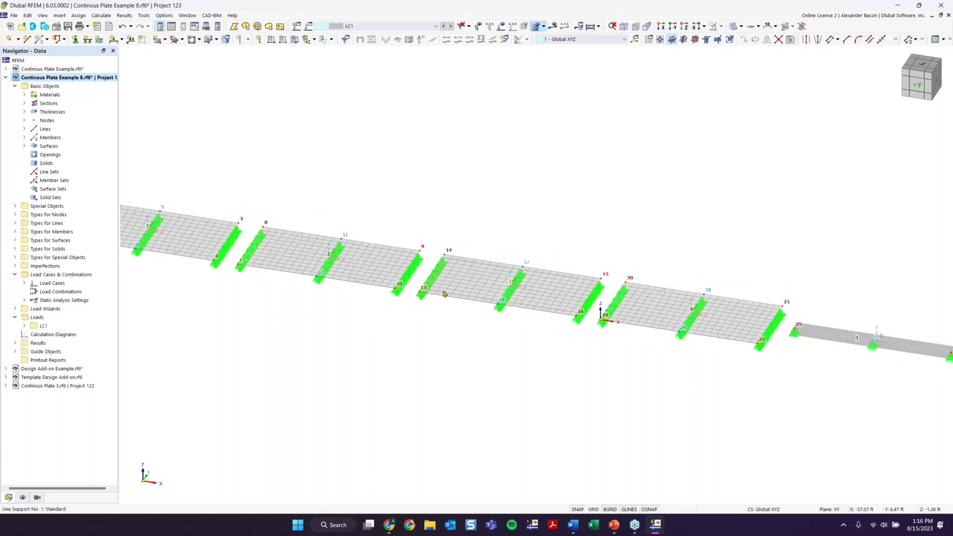
scroll(457, 285, up, 2)
scroll(443, 269, down, 2)
scroll(323, 259, up, 2)
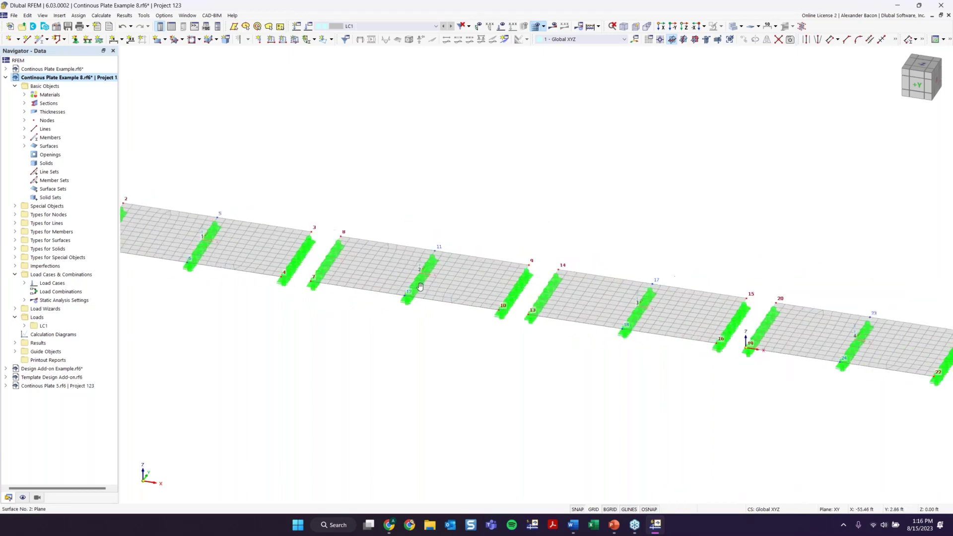
scroll(303, 259, down, 3)
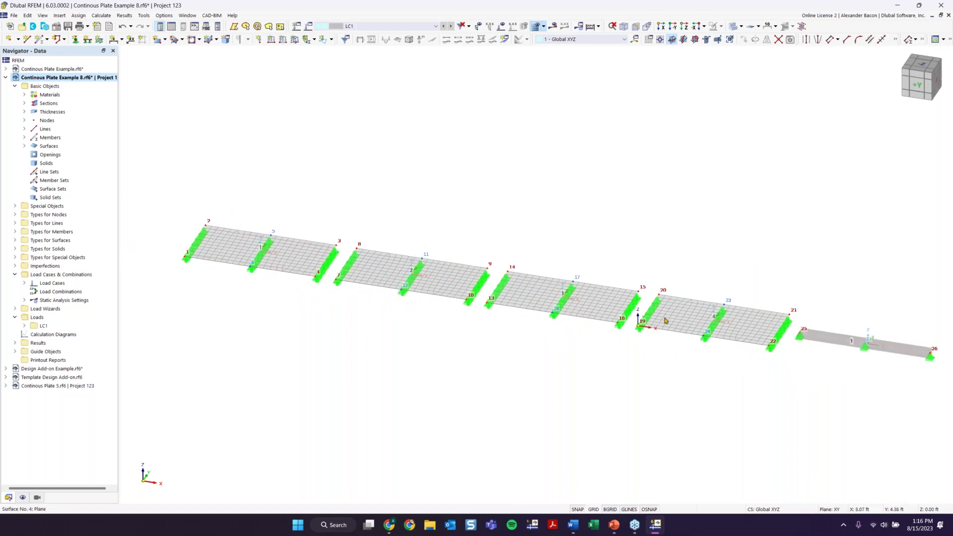
Step: Check the target length of finite elements in the general mesh settings, without changing it
click(544, 28)
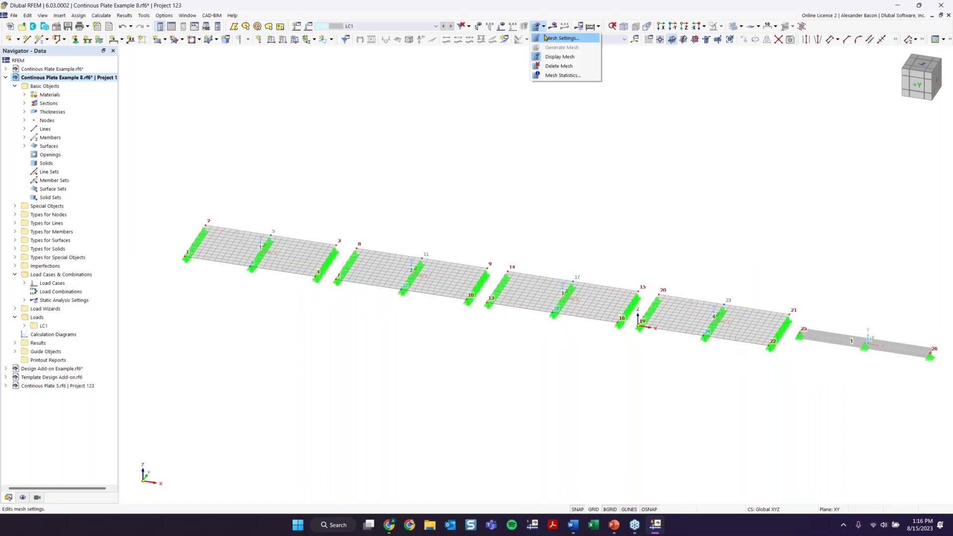
click(546, 38)
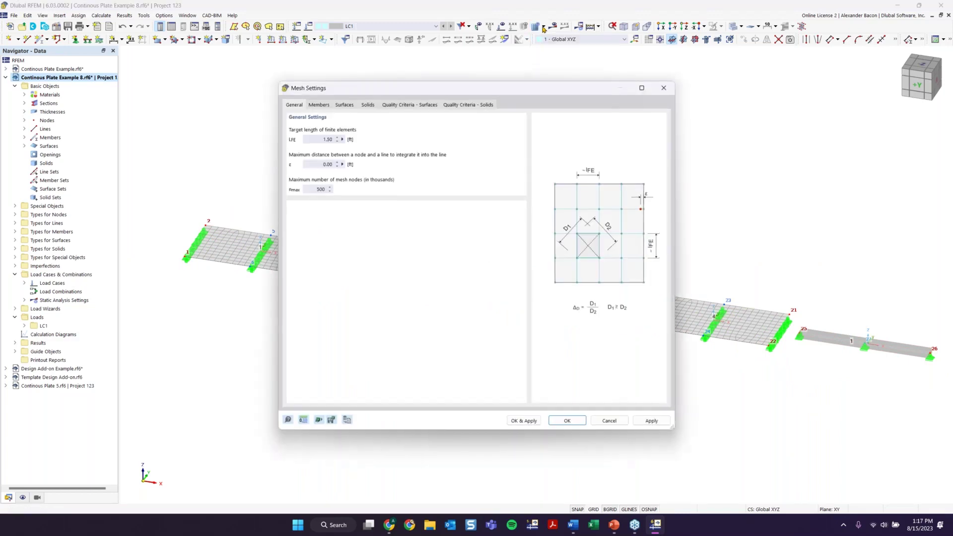
drag(439, 88, 410, 84)
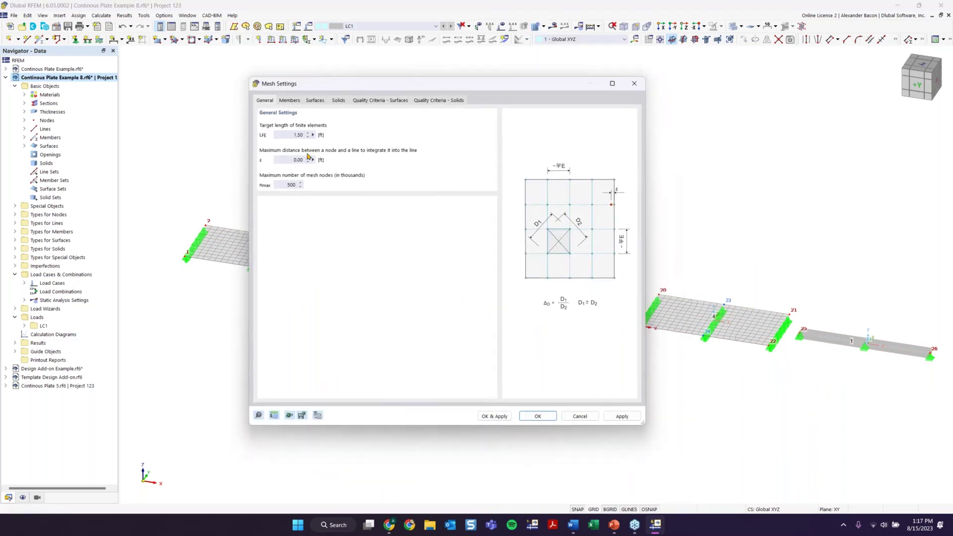
double_click(314, 135)
click(577, 419)
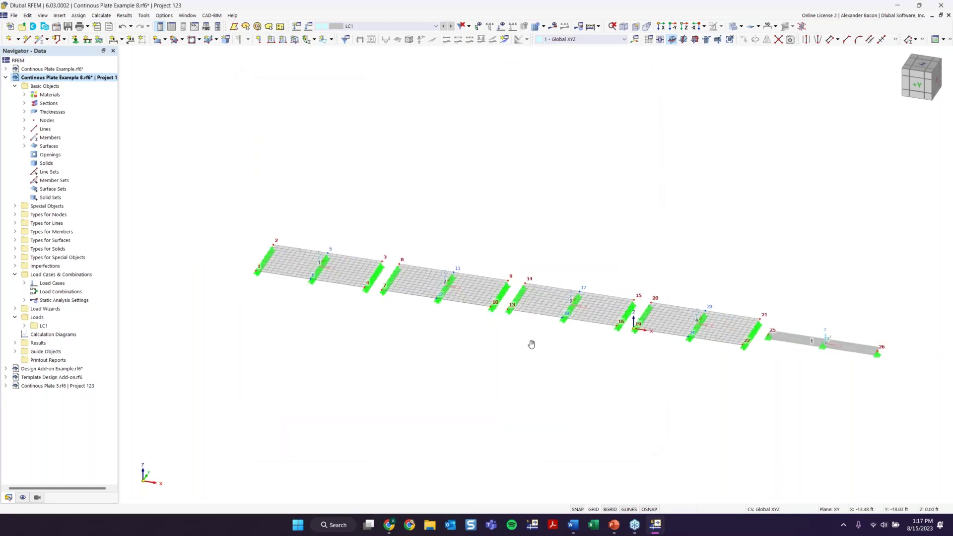
Step: Create a surface mesh refinement with a target FE length of 7 ft
middle_drag(532, 344, 491, 337)
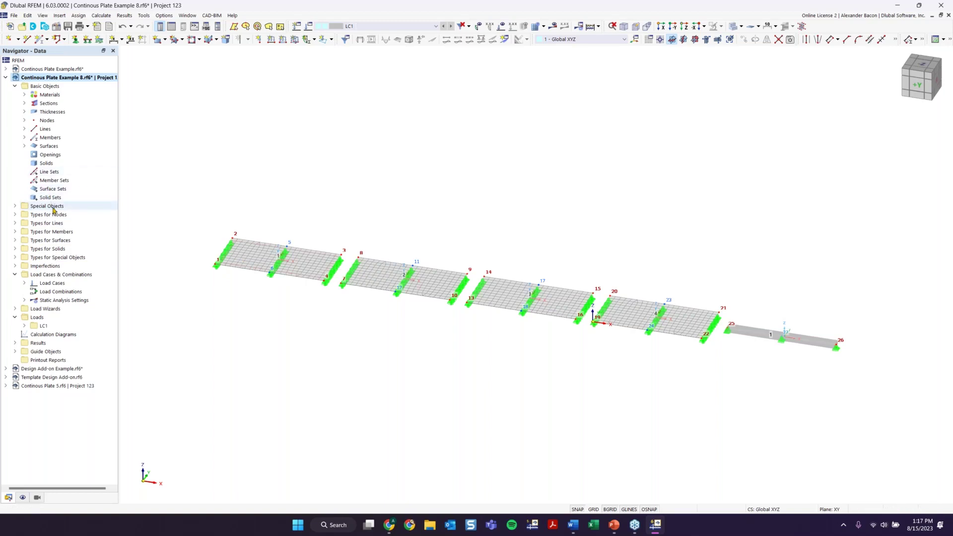
click(14, 241)
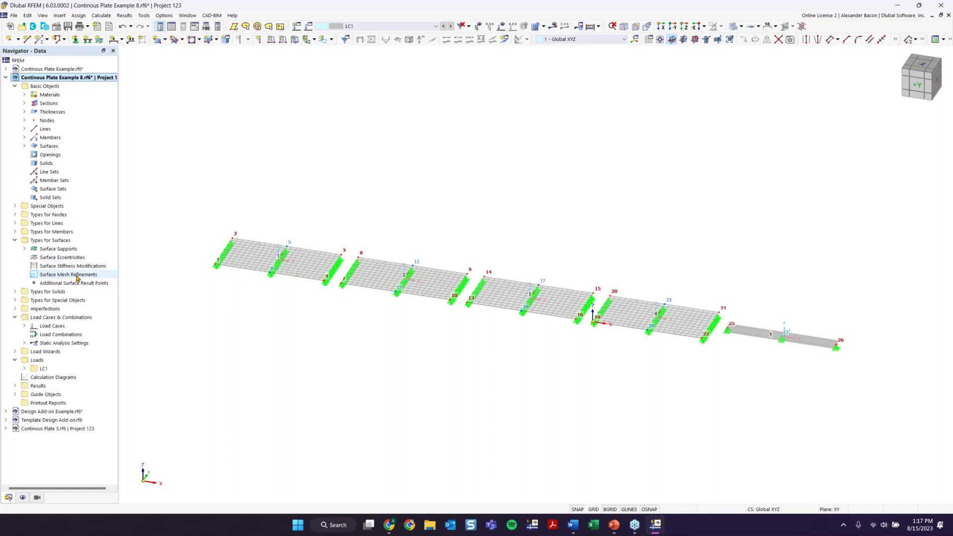
double_click(52, 276)
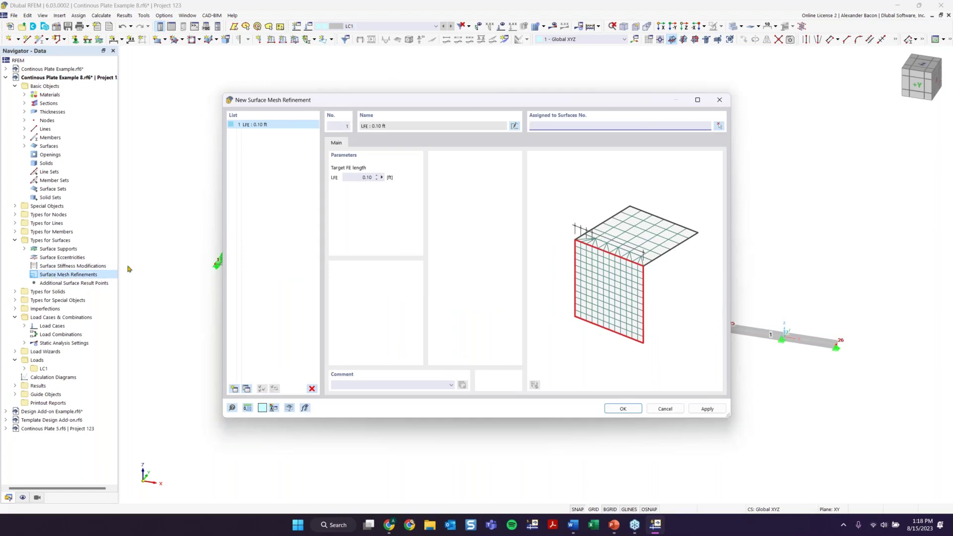
drag(336, 101, 333, 84)
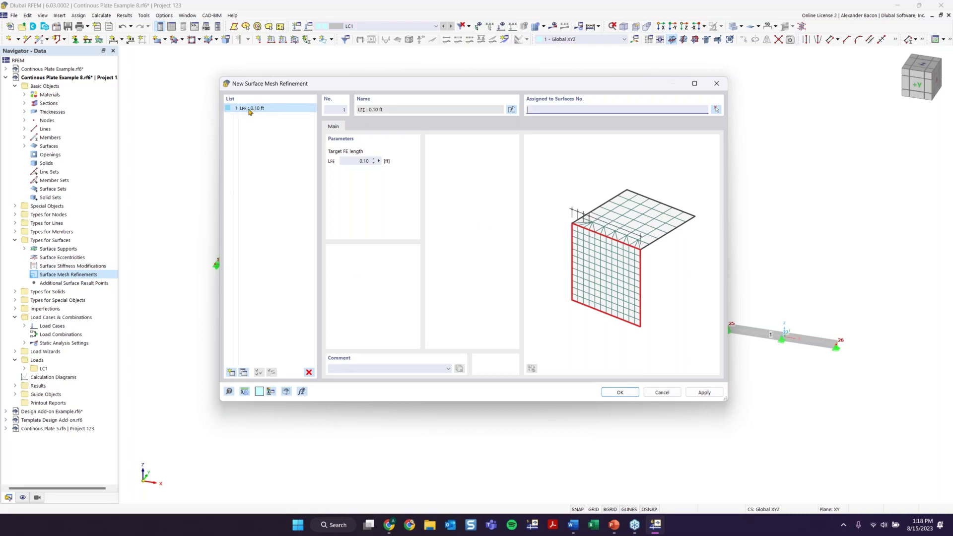
click(353, 160)
text(7)
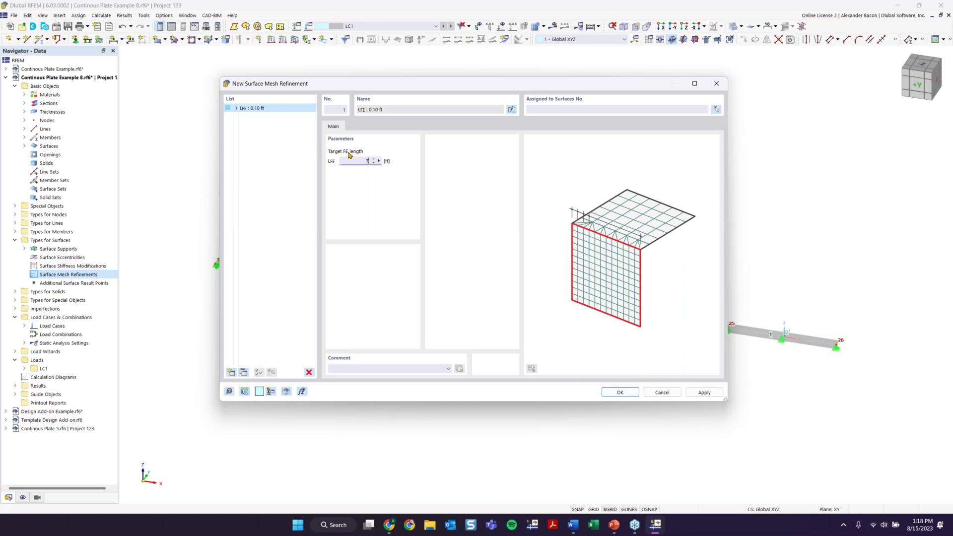
Step: Add a second surface mesh refinement with a target FE length of 4 ft
click(232, 373)
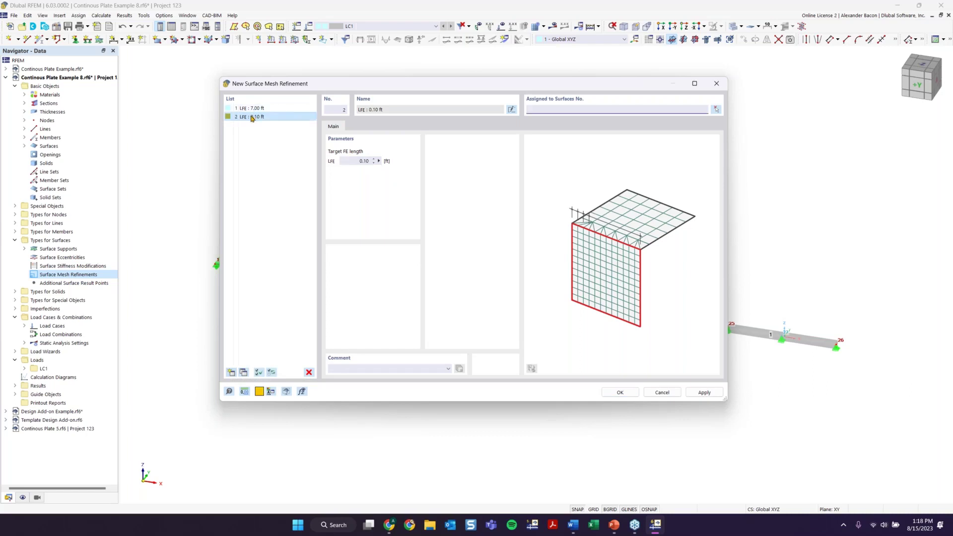
double_click(364, 161)
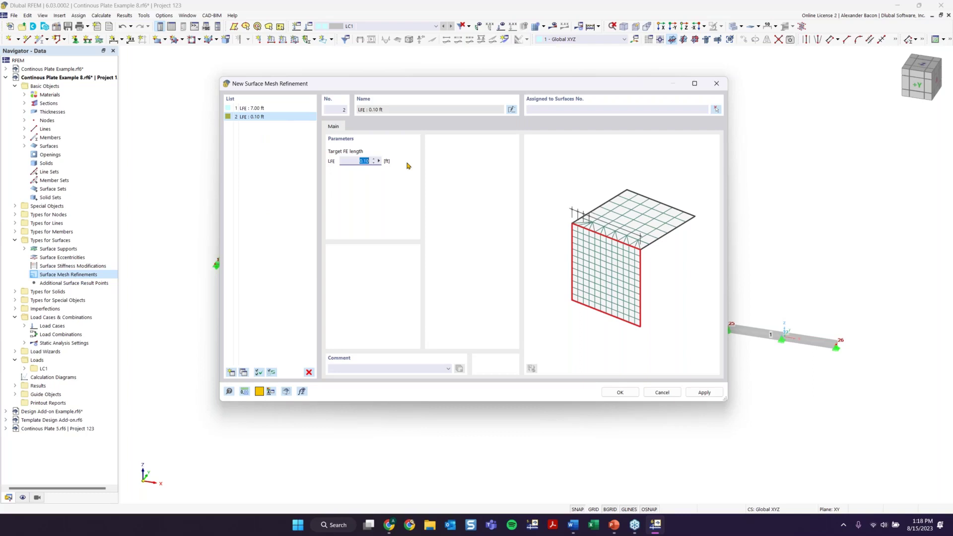
text(4)
key(Tab)
Step: Add a third surface mesh refinement with a target FE length of 1.25 ft
click(231, 373)
double_click(364, 161)
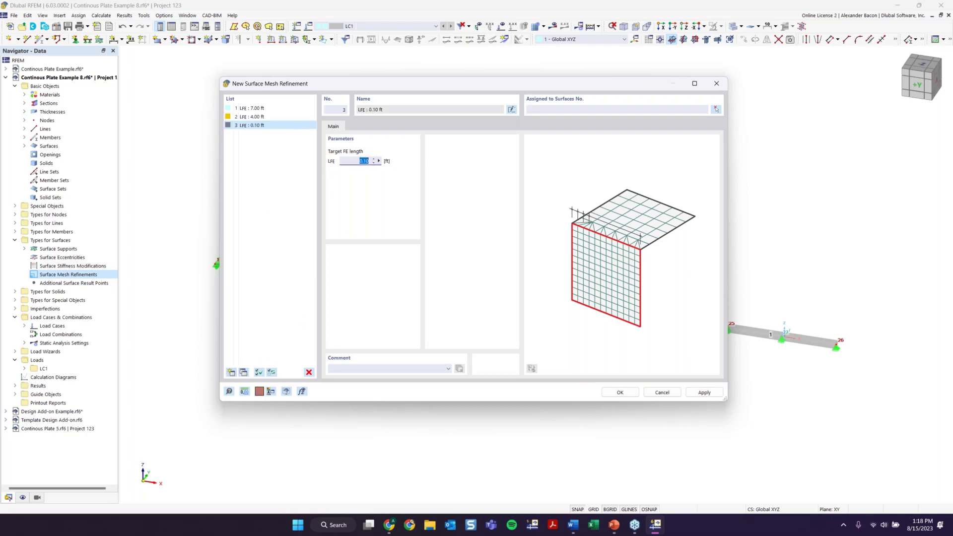
text(1.25)
Step: Add a fourth surface mesh refinement with a target FE length of 0.40 ft, leaving its surface assignment empty, and save the refinements
click(232, 373)
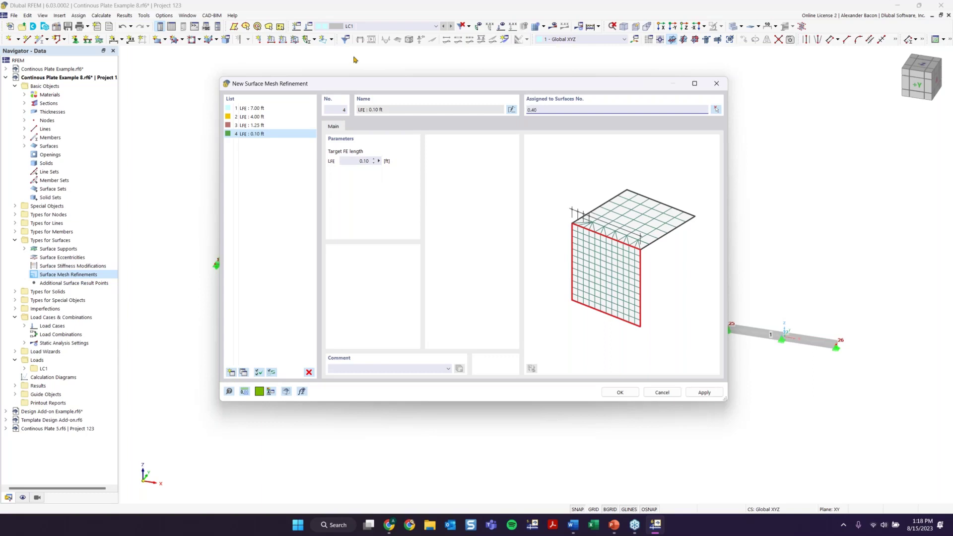
double_click(365, 161)
text(0)
click(309, 199)
click(620, 393)
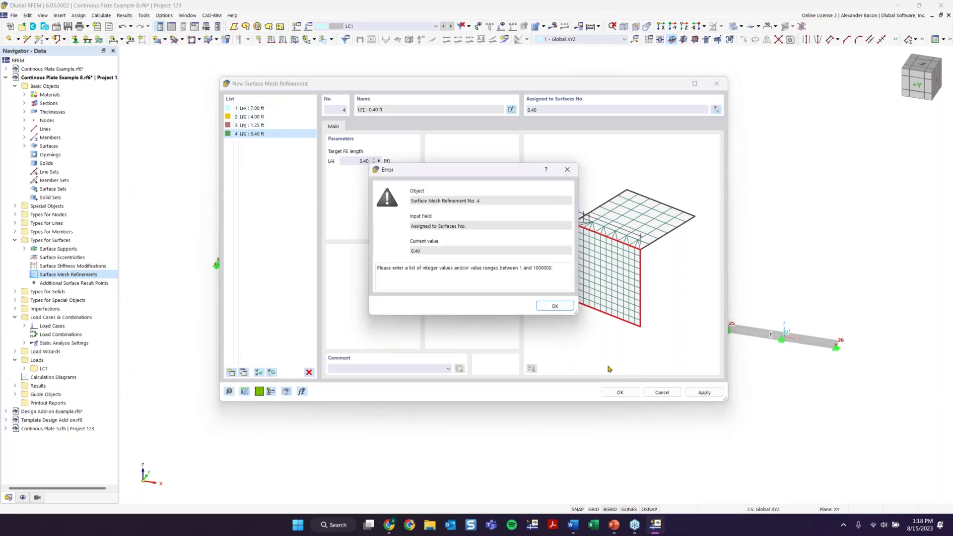
click(556, 307)
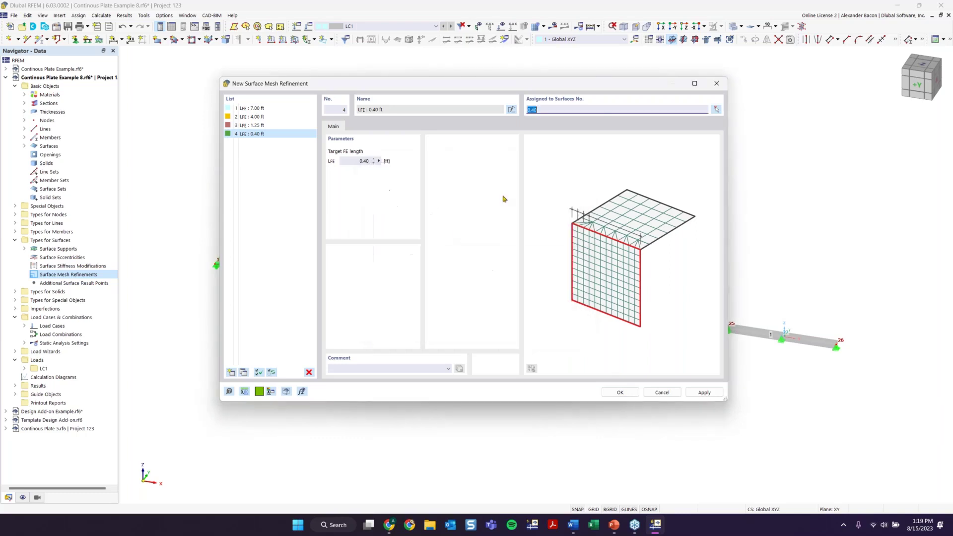
double_click(544, 110)
key(BackSpace)
click(611, 393)
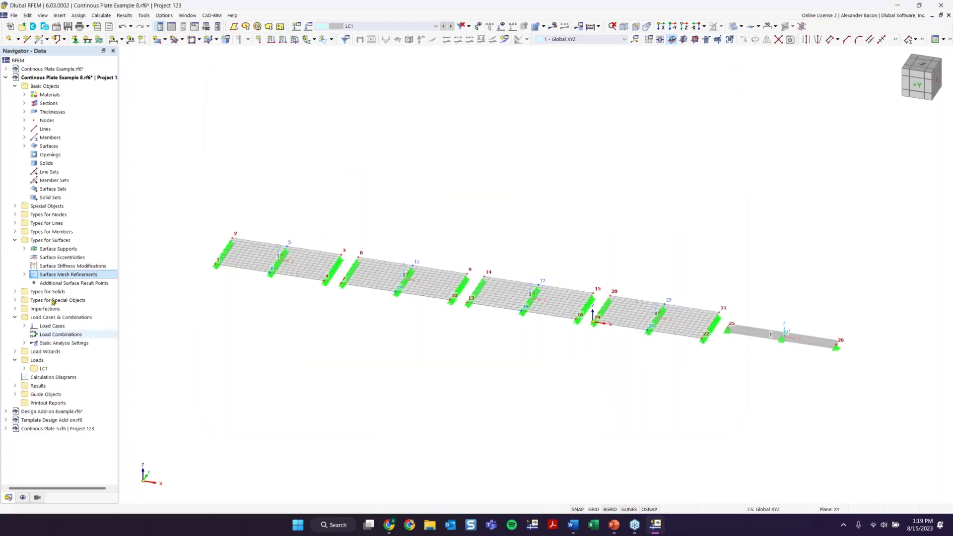
Step: Reopen the 7 ft surface mesh refinement and assign it to surface 1, the plate farthest from the beam, by picking it in the model
click(26, 275)
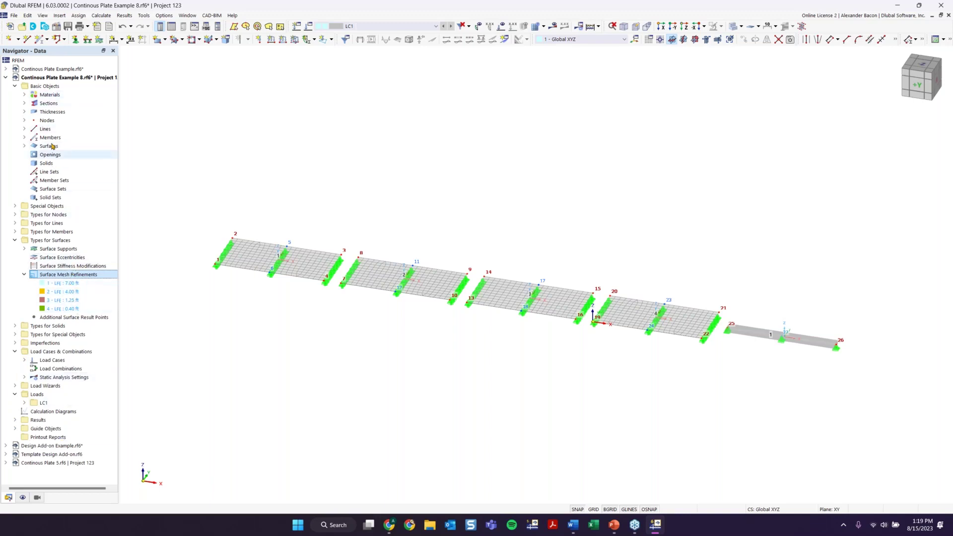
click(75, 301)
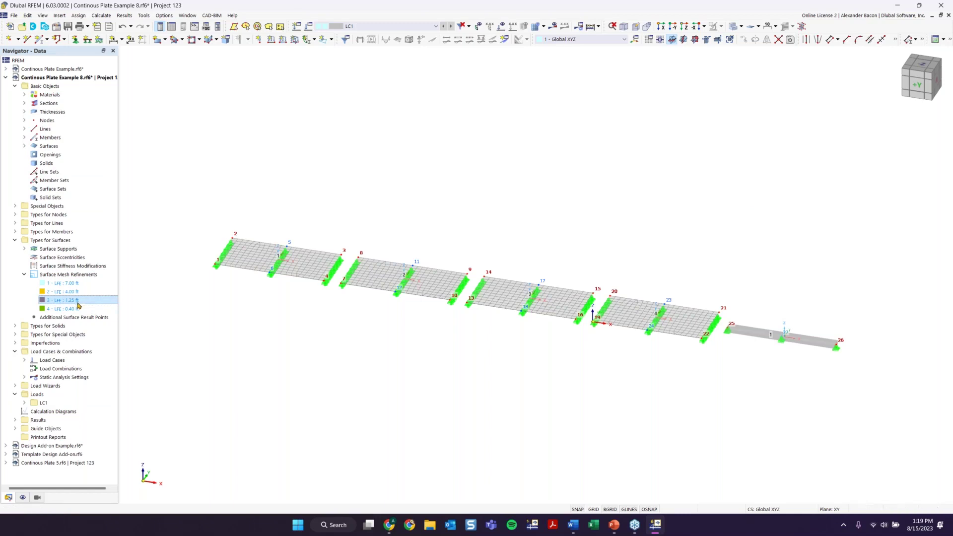
click(74, 283)
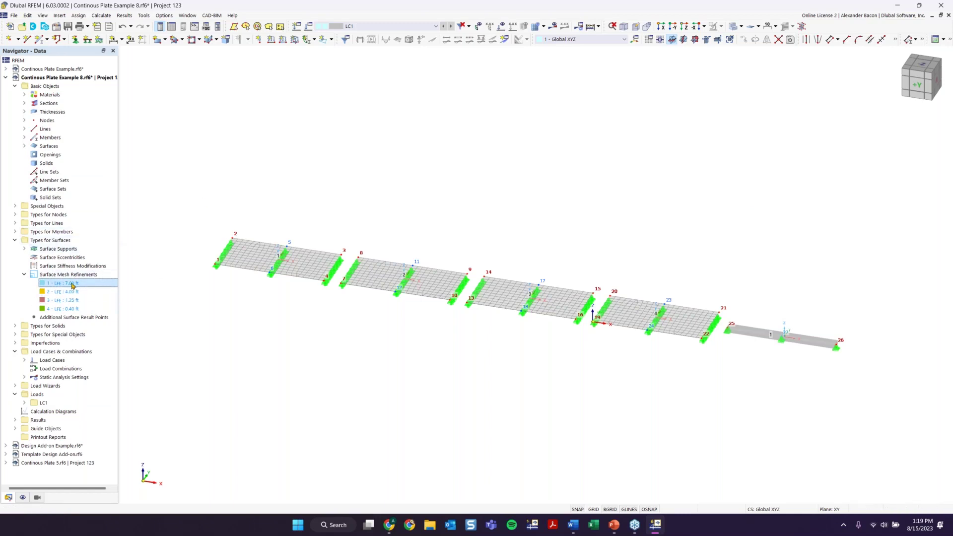
double_click(72, 284)
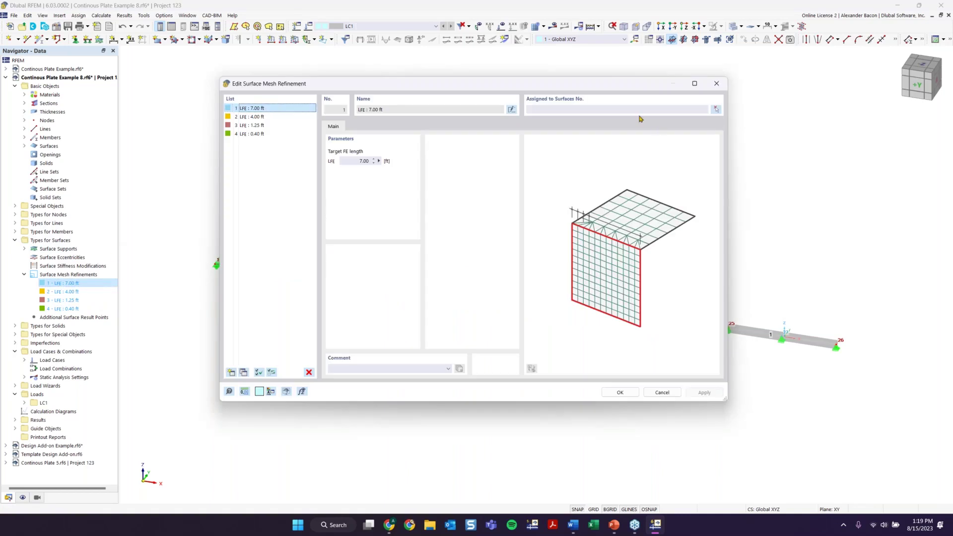
click(572, 109)
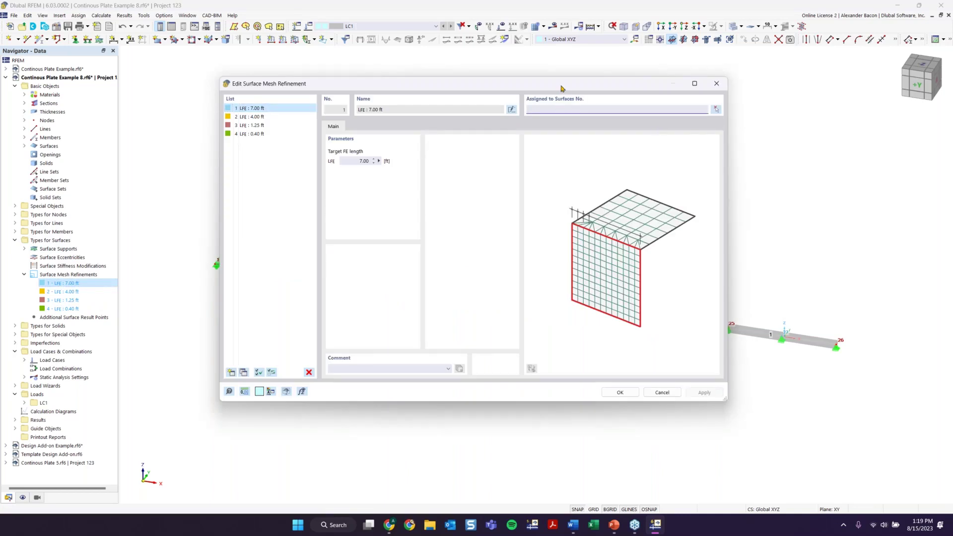
drag(561, 89, 489, 106)
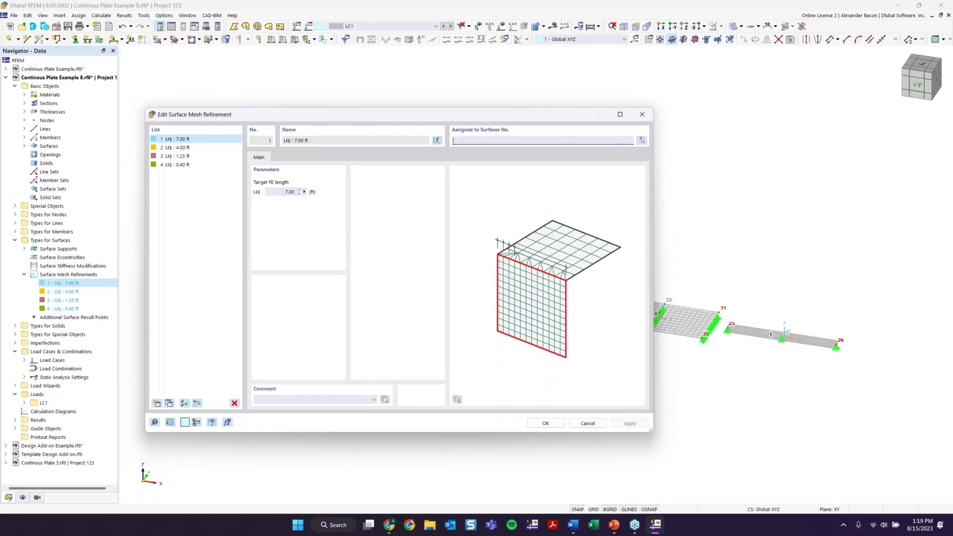
click(643, 142)
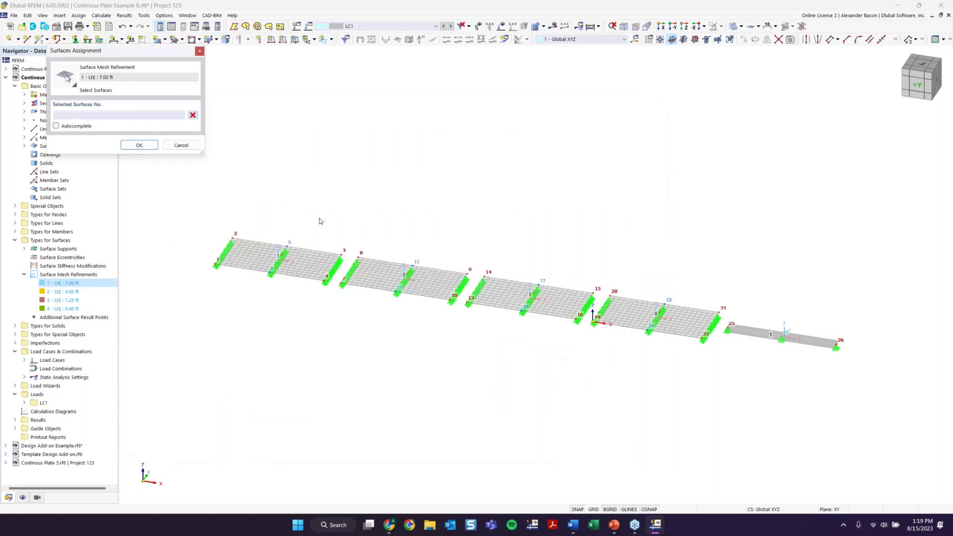
click(305, 271)
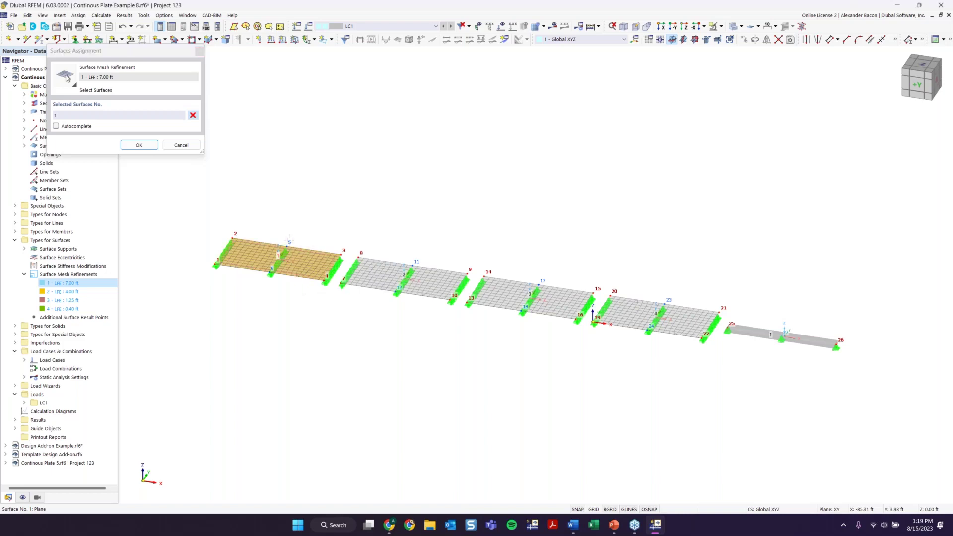
click(139, 145)
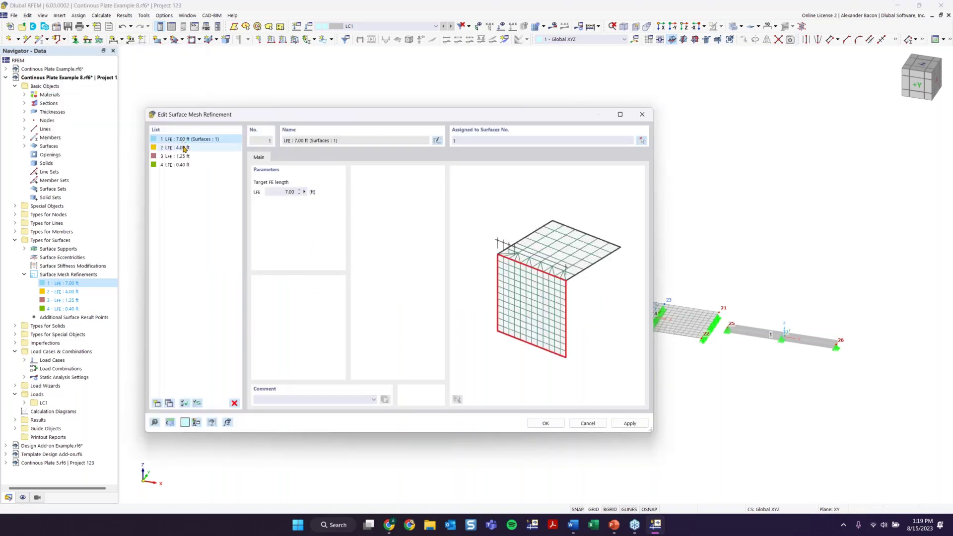
Step: Assign the 4 ft mesh refinement to surface 2 and the 1.25 ft refinement to surface 3
click(178, 148)
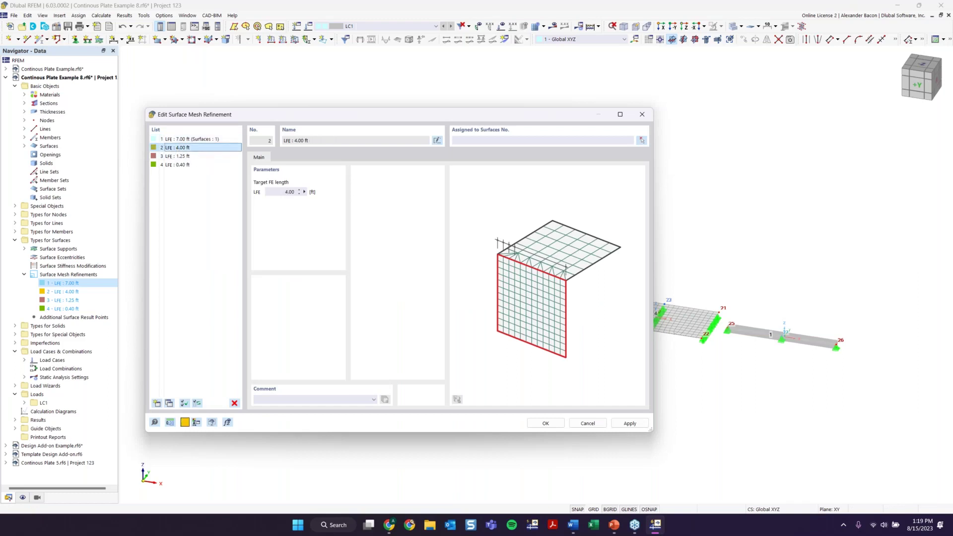
click(541, 141)
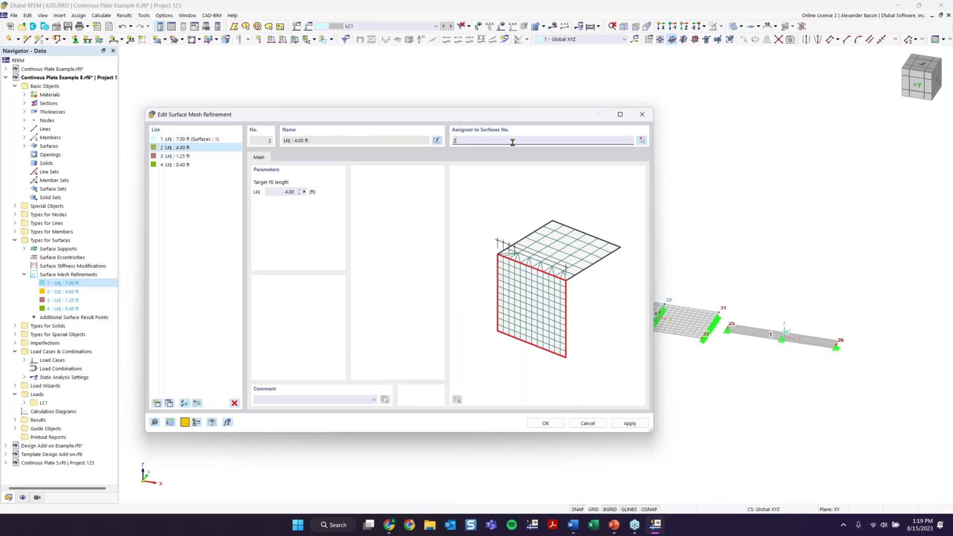
click(234, 157)
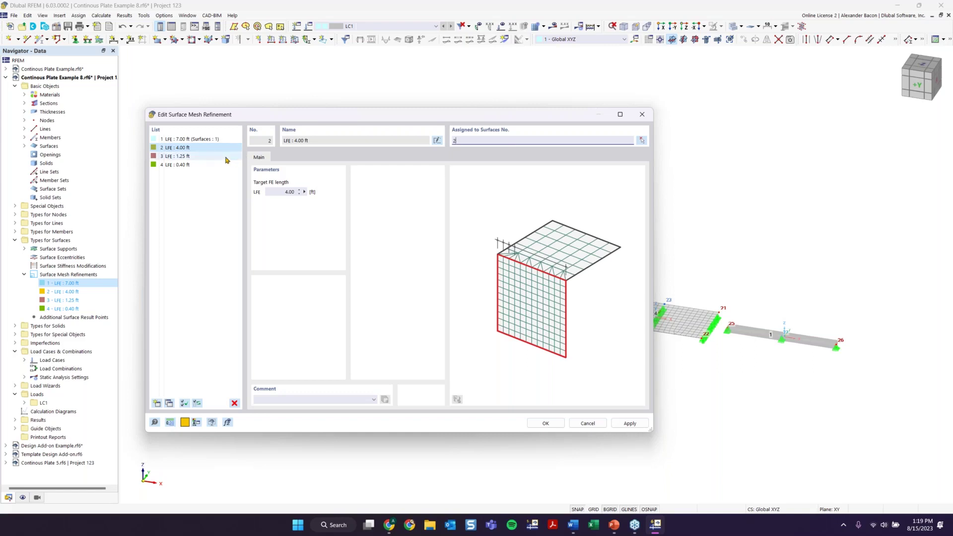
click(475, 140)
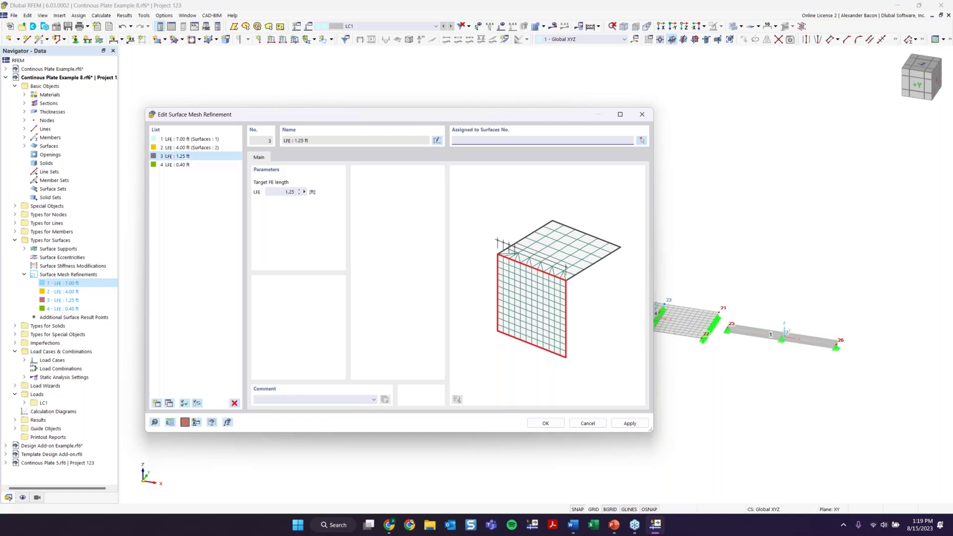
Step: Assign the 0.40 ft mesh refinement to surface 4 and apply the assignments, accepting deletion of the existing mesh
click(236, 165)
click(489, 141)
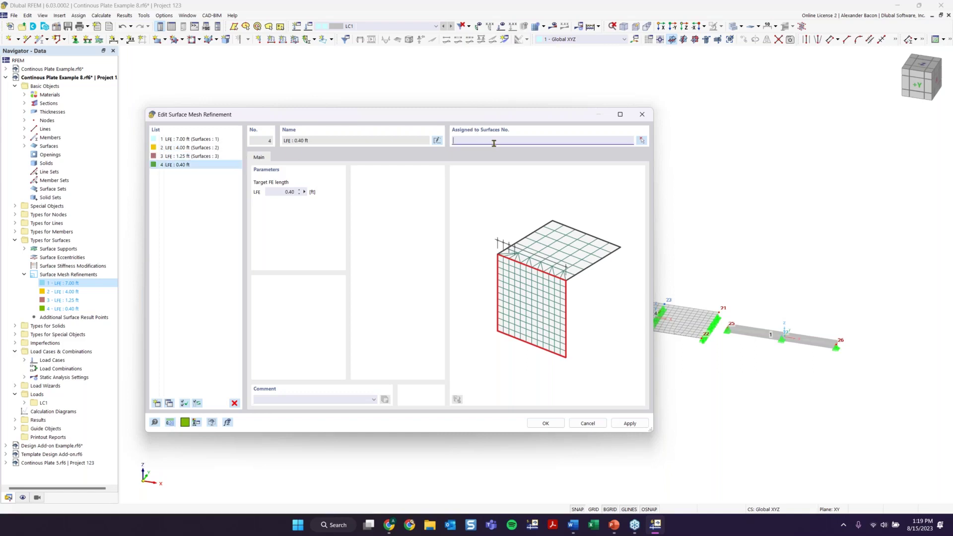
text(4)
click(546, 423)
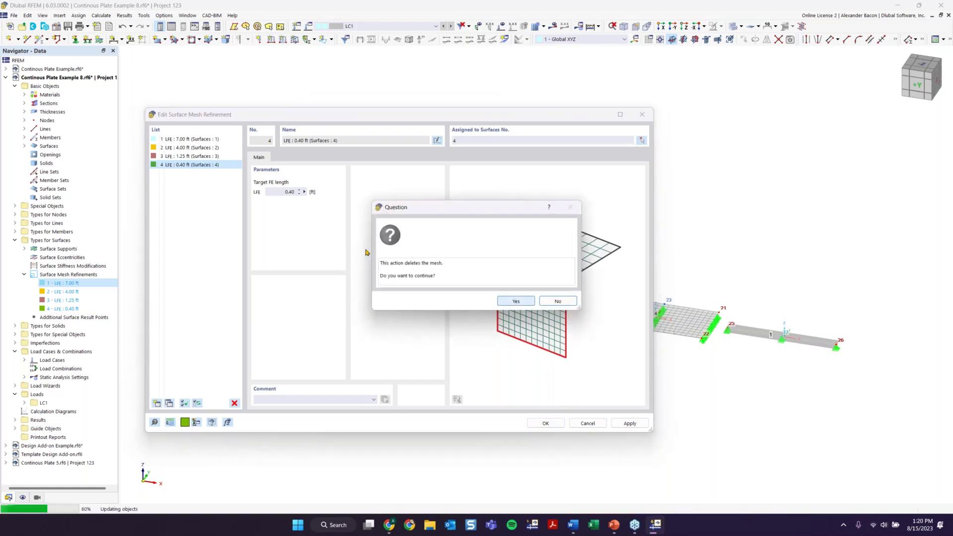
click(519, 301)
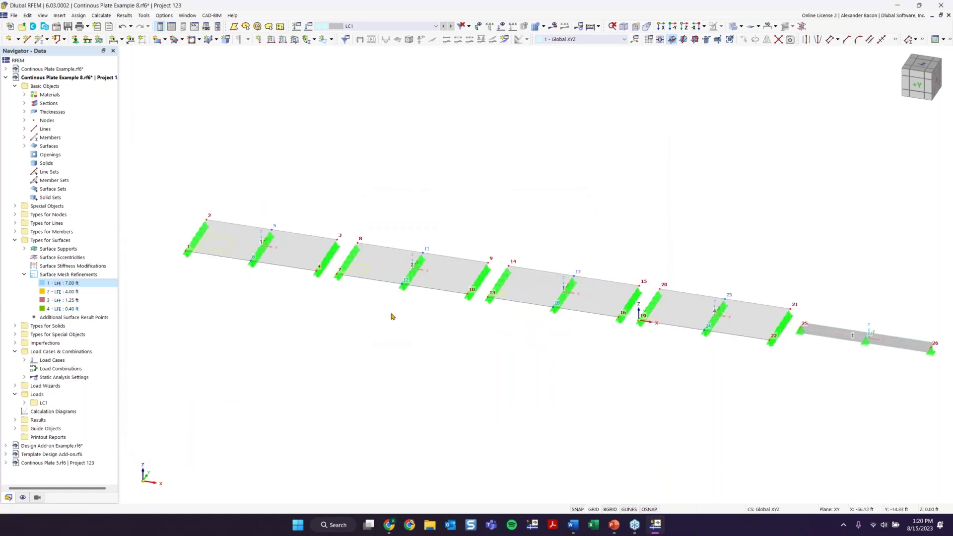
Step: Examine the mesh refinement markers on the four plates and compare the plates with the adjacent beam
ctrl+middle_drag(389, 318, 430, 344)
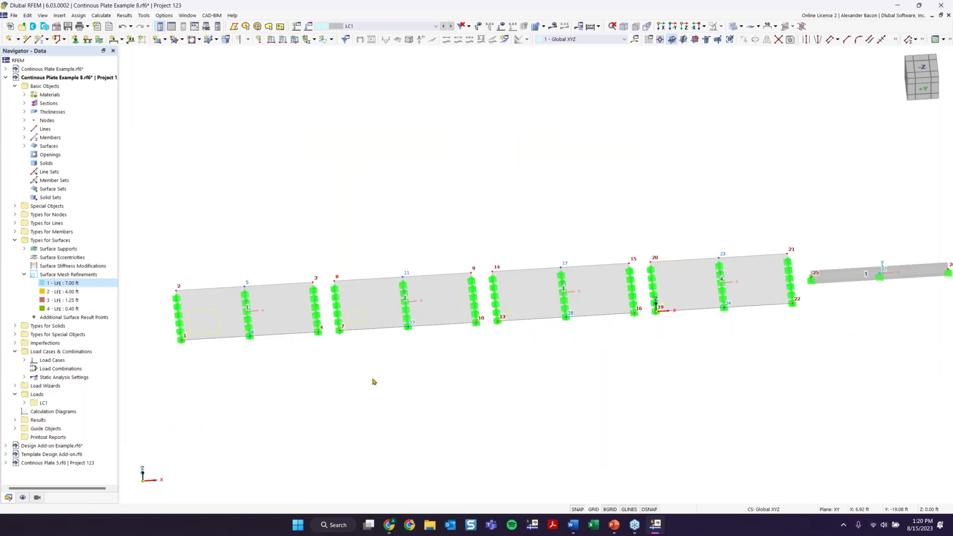
scroll(214, 314, up, 1)
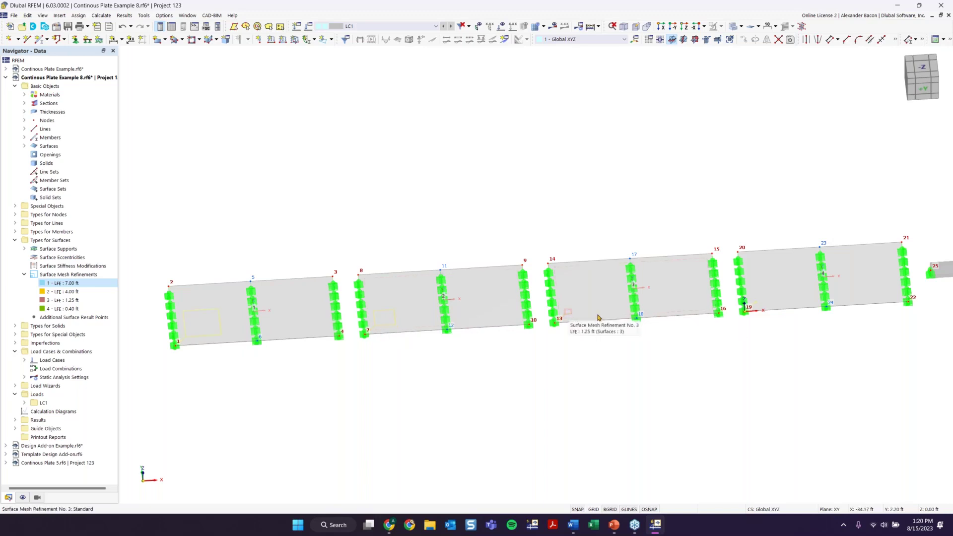
scroll(764, 309, up, 5)
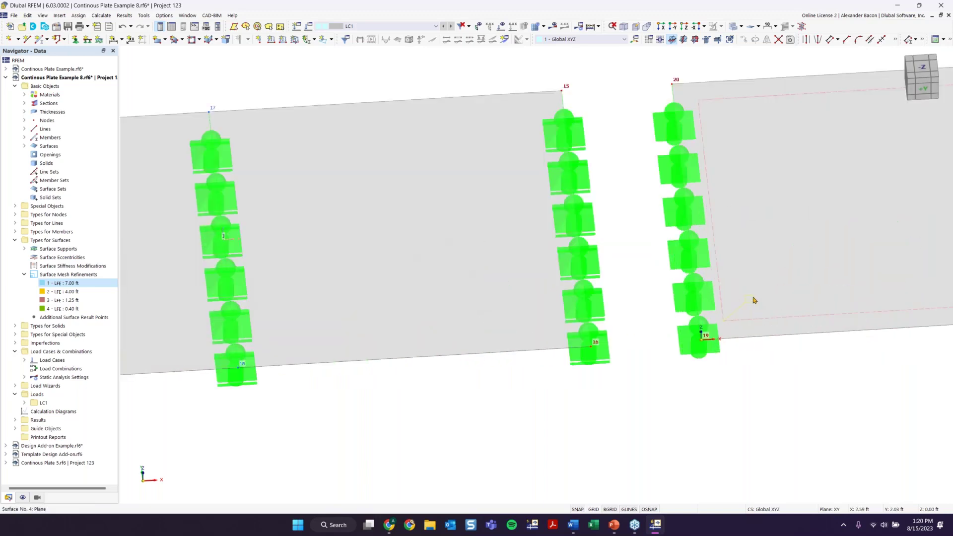
scroll(753, 301, down, 4)
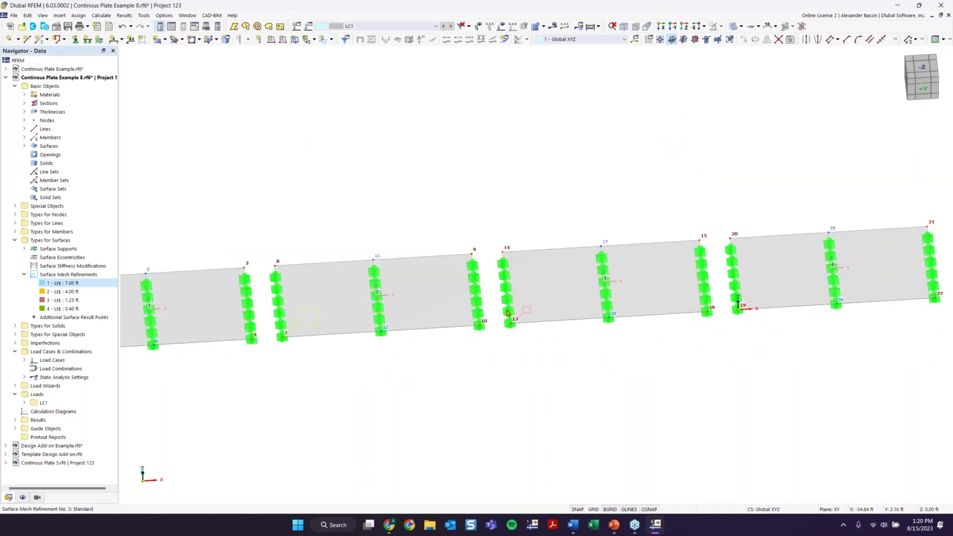
scroll(190, 349, down, 2)
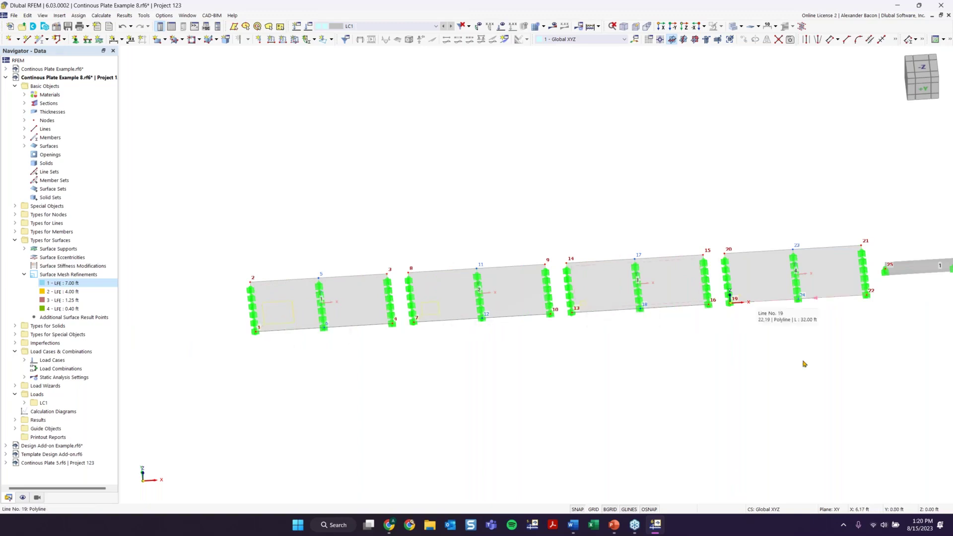
middle_drag(803, 358, 606, 327)
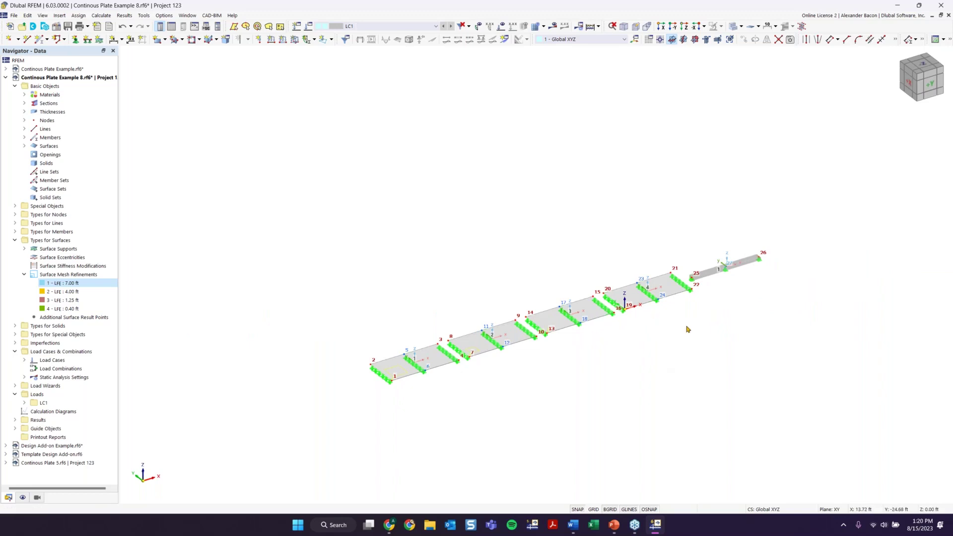
ctrl+middle_drag(661, 337, 610, 342)
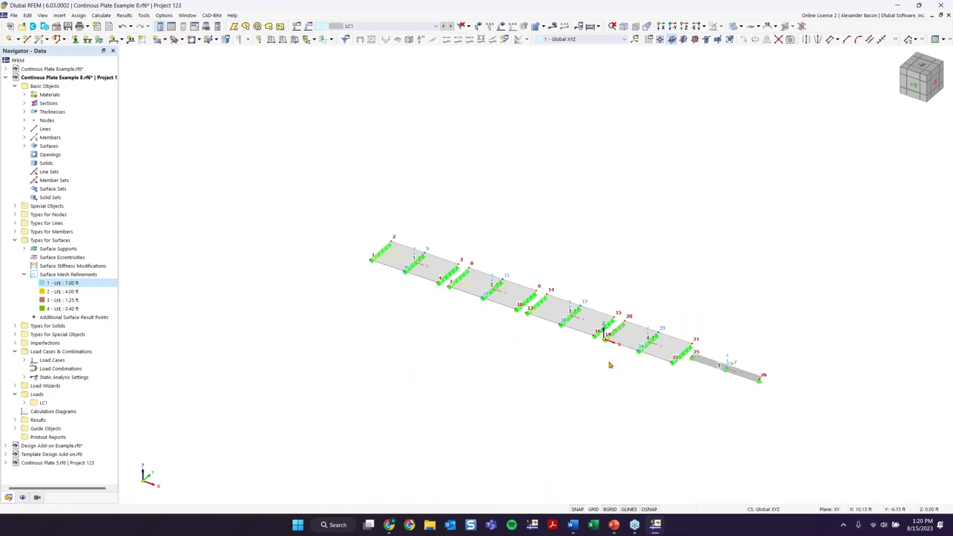
middle_drag(556, 249, 496, 216)
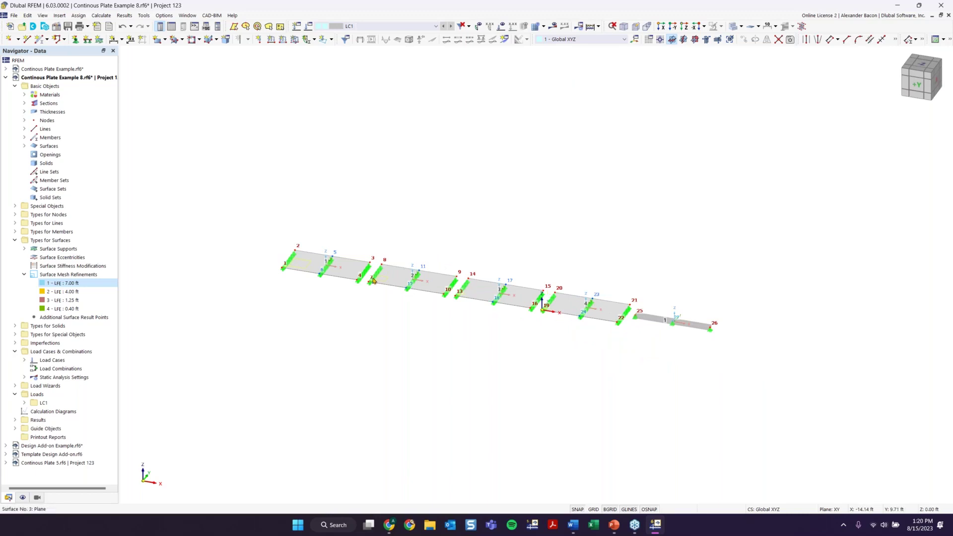
mouse_move(665, 324)
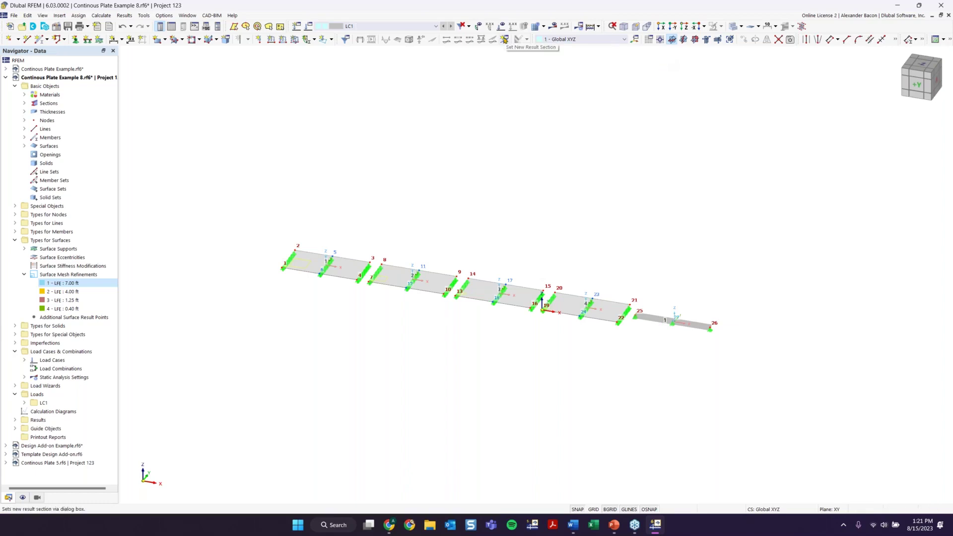
Step: Start a new result section of type '2 points and vector' in the Global XYZ system, shown in the local +z direction
click(504, 39)
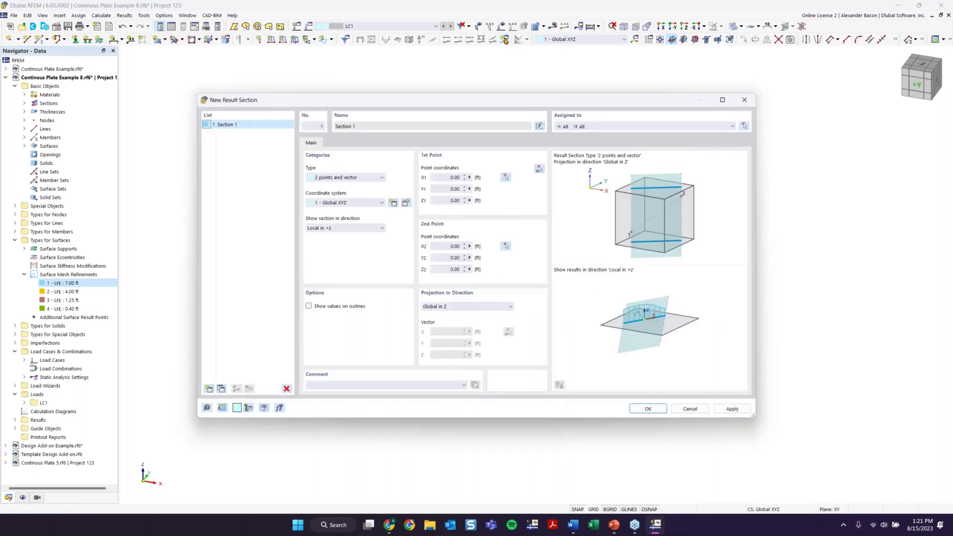
drag(500, 104, 489, 90)
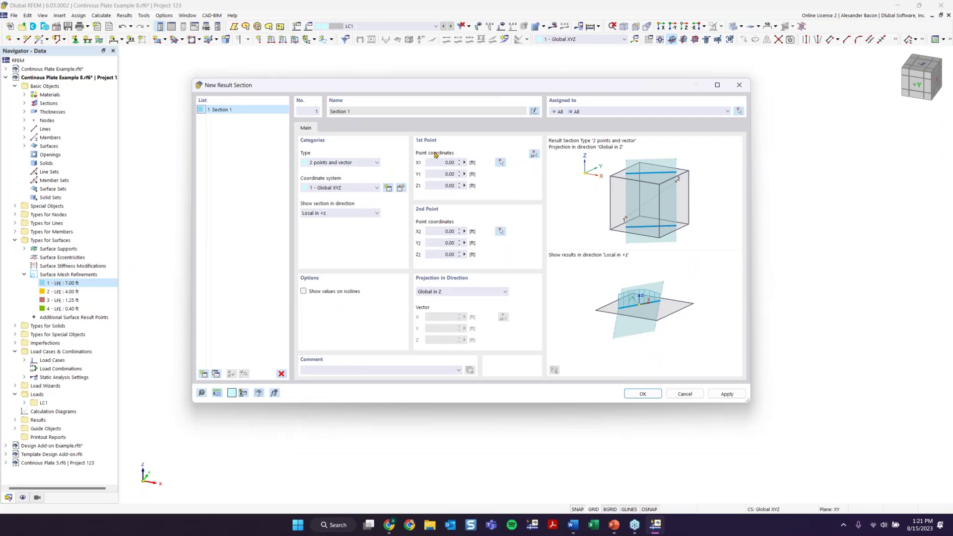
click(351, 163)
click(343, 168)
click(355, 213)
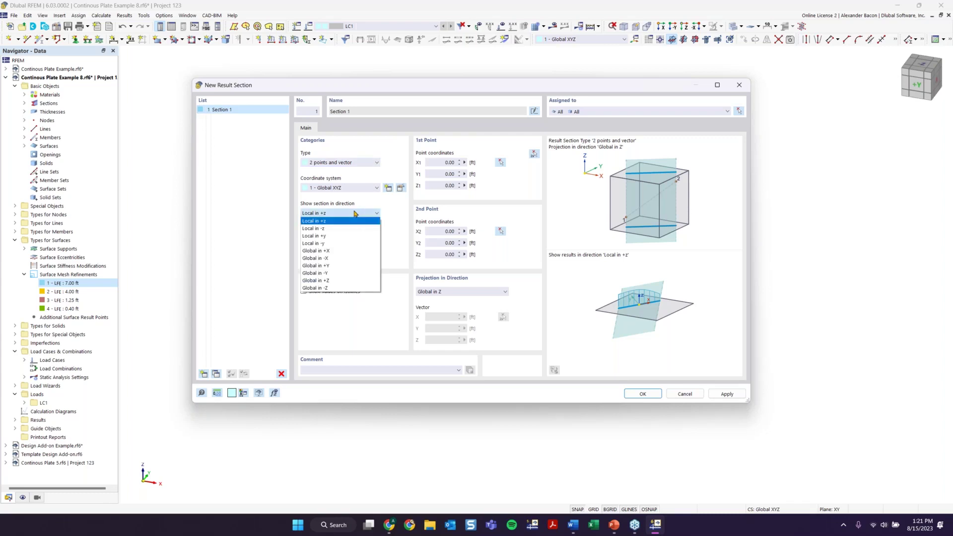
click(312, 221)
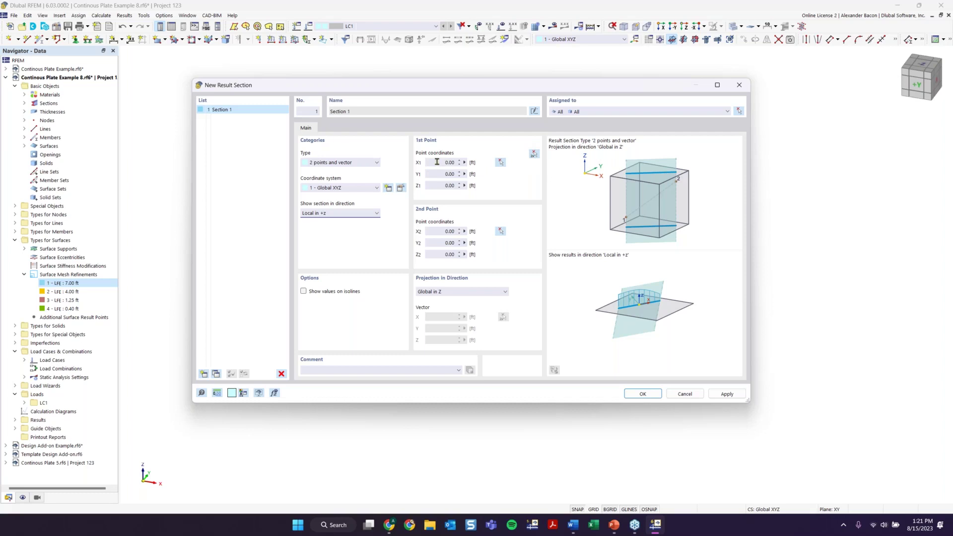
click(452, 175)
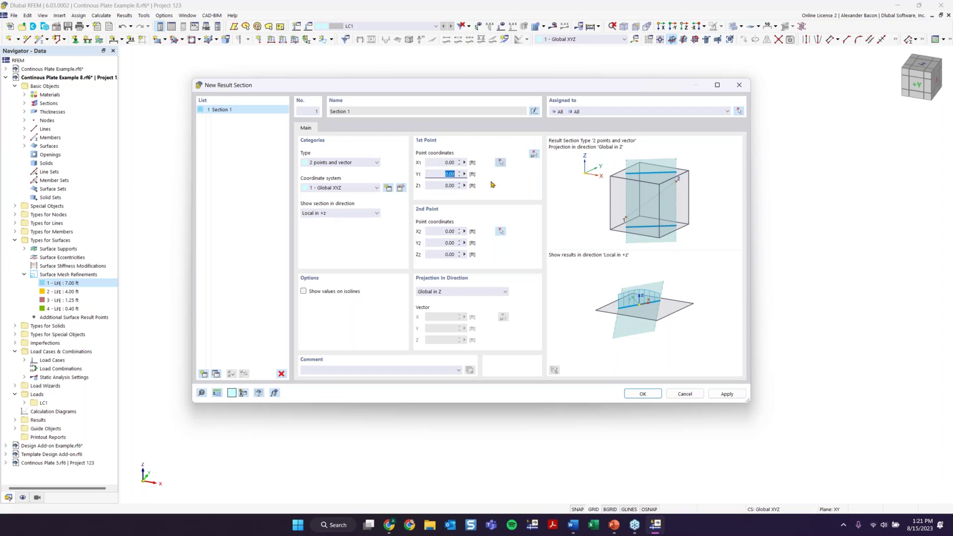
Step: Pick the section's points at the outer edge midpoints of surfaces 1 and 4: (-111, 8, 0) ft and (32, 8, 0) ft
click(534, 155)
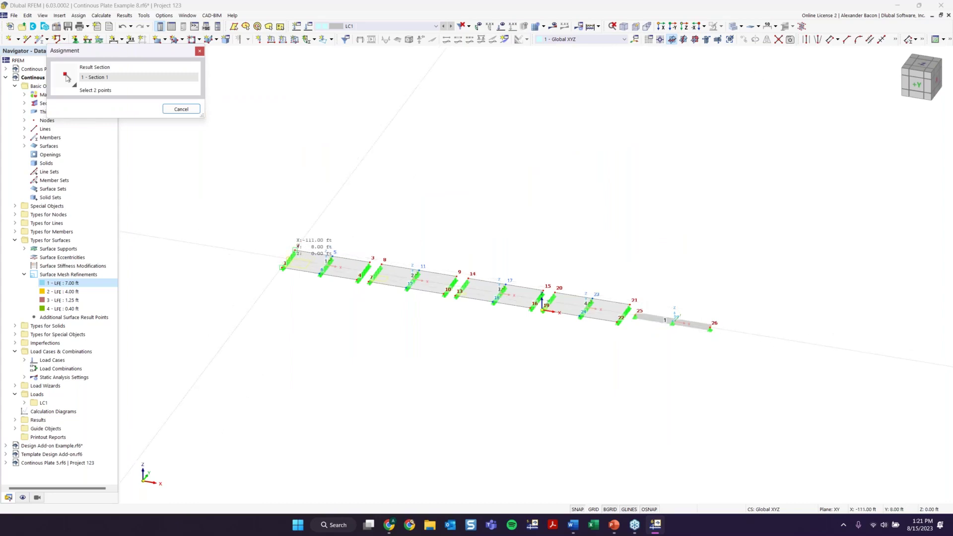
scroll(296, 249, up, 5)
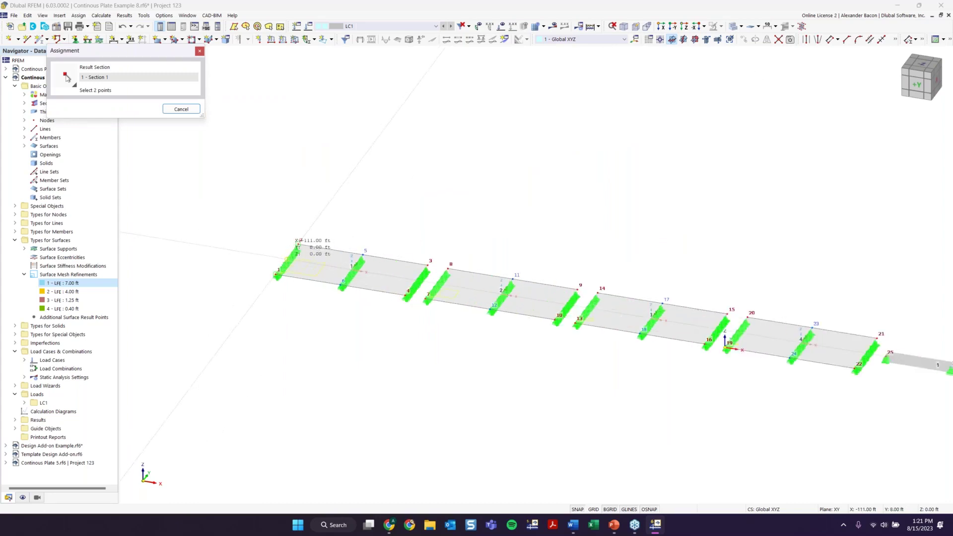
scroll(307, 229, down, 5)
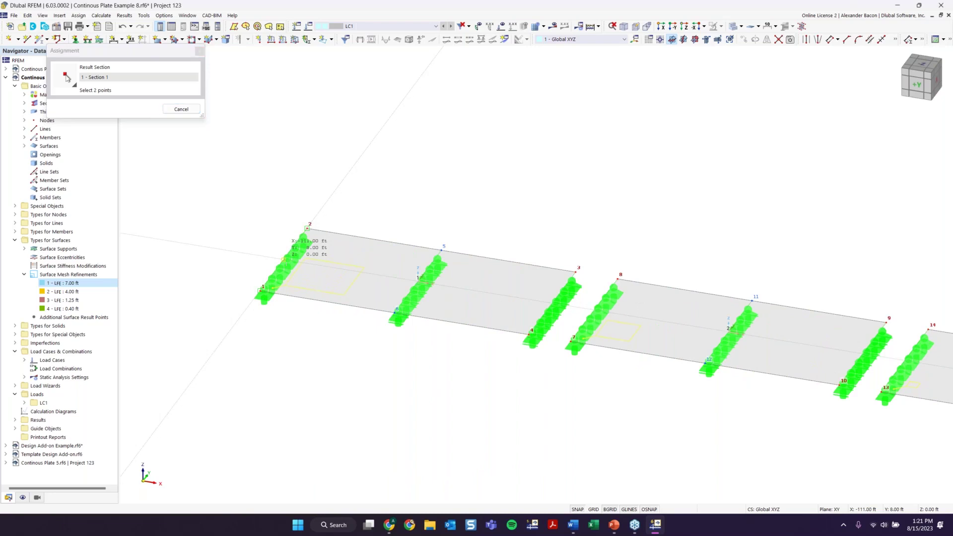
middle_drag(638, 298, 250, 219)
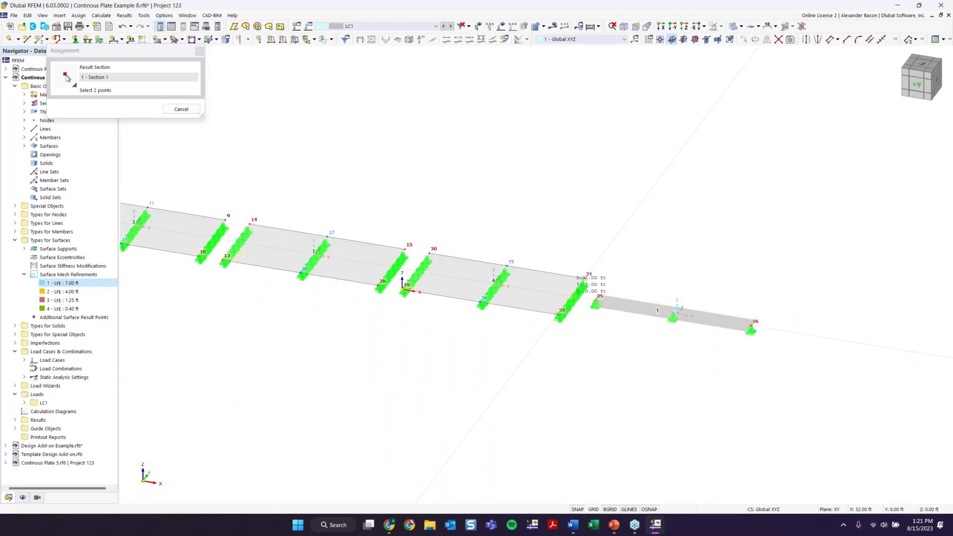
click(576, 287)
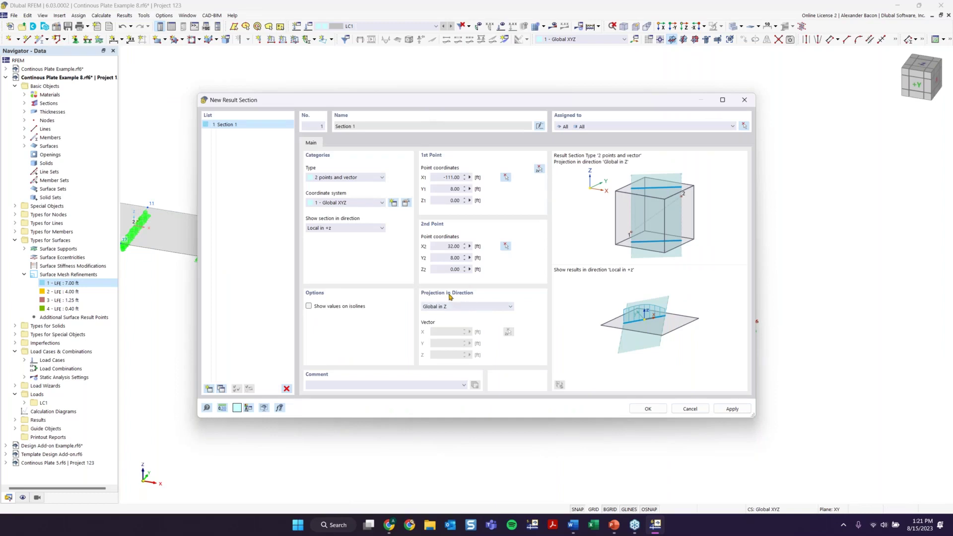
Step: Set the result section's projection to Global in Z and create the section
click(474, 307)
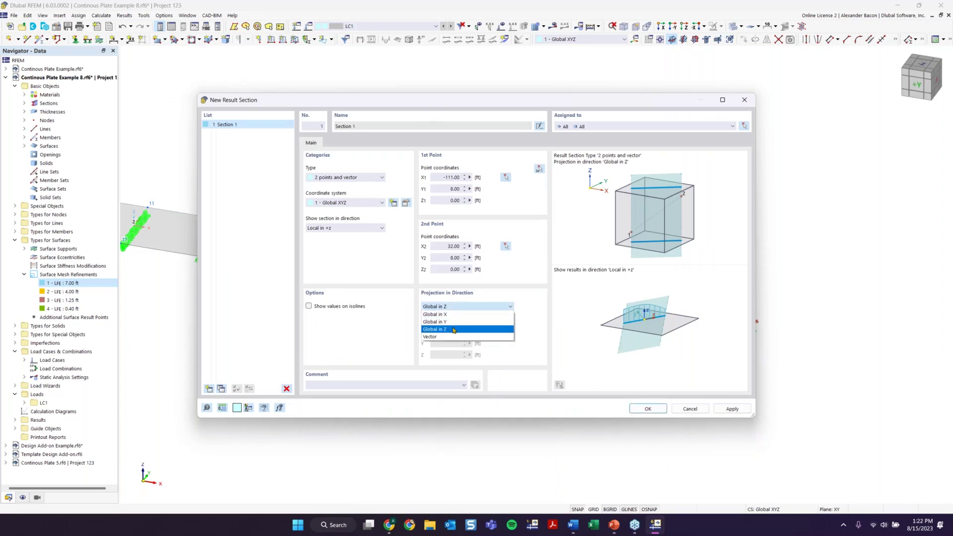
click(454, 330)
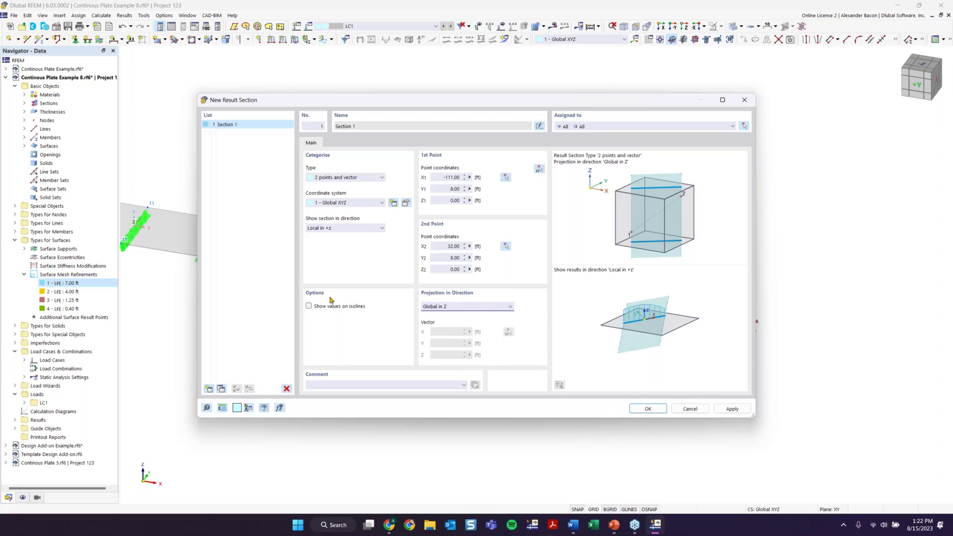
click(648, 409)
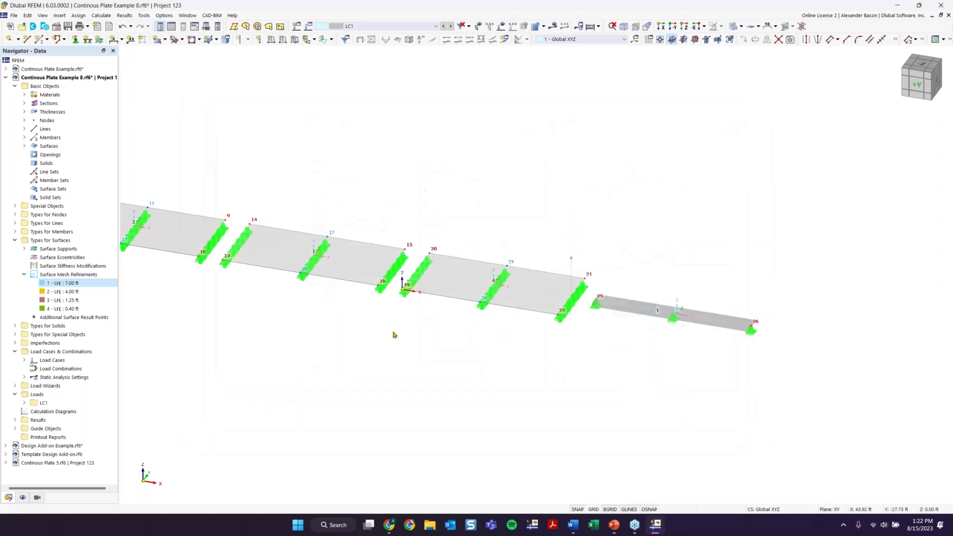
Step: Calculate the model and display the LC1 global displacements on the plates, result section and beam
middle_drag(387, 343, 735, 351)
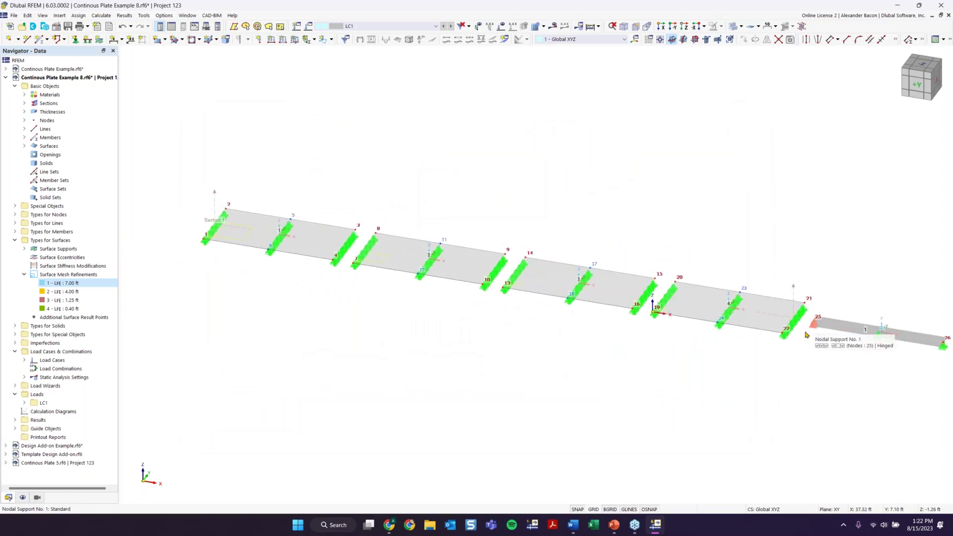
middle_drag(819, 387, 767, 383)
scroll(523, 278, down, 2)
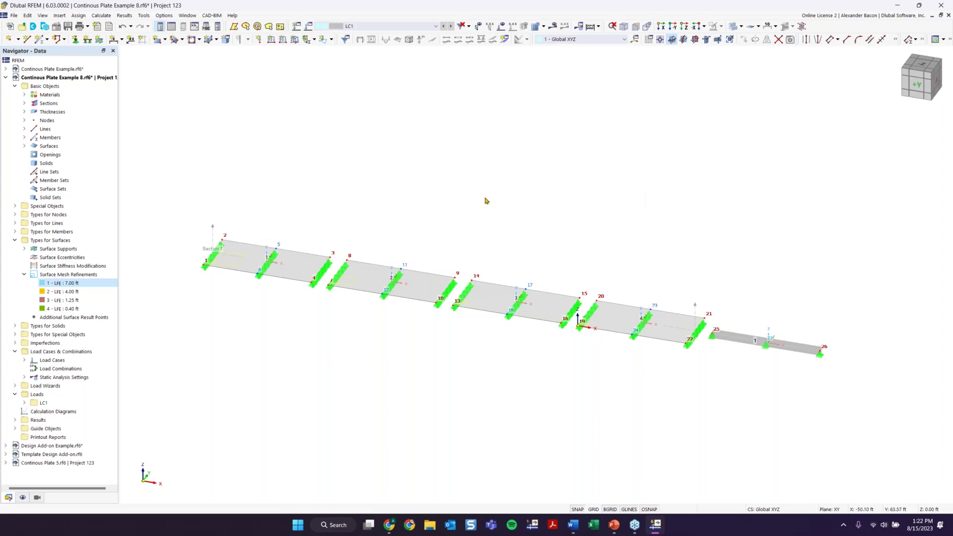
click(591, 27)
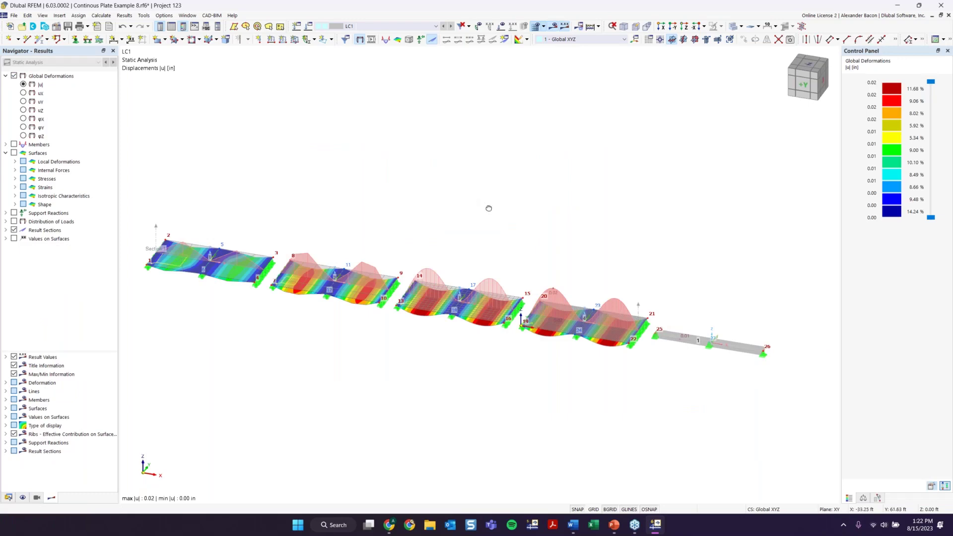
Step: Examine the displacement diagrams along the result section in side and 3D views, comparing the four mesh sizes with the beam
ctrl+middle_drag(489, 208, 467, 202)
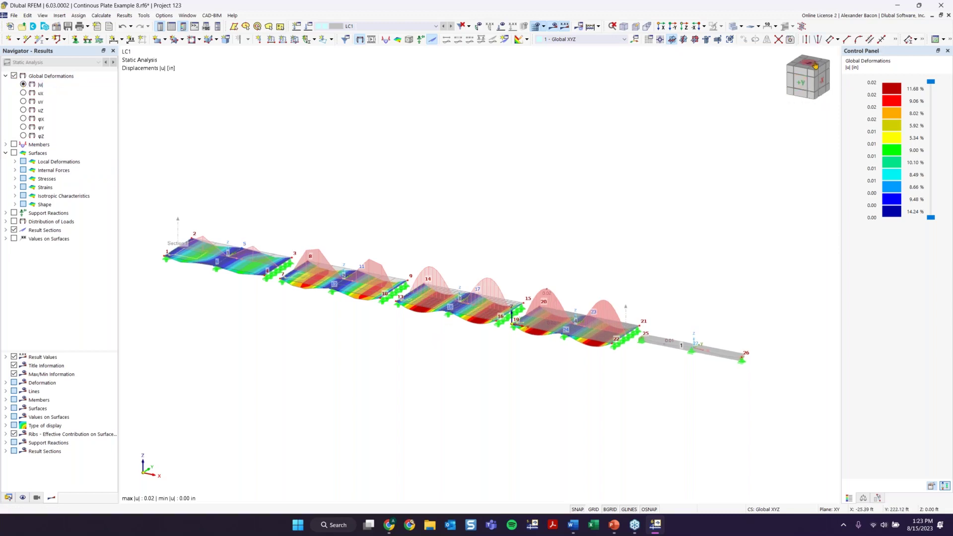
click(804, 85)
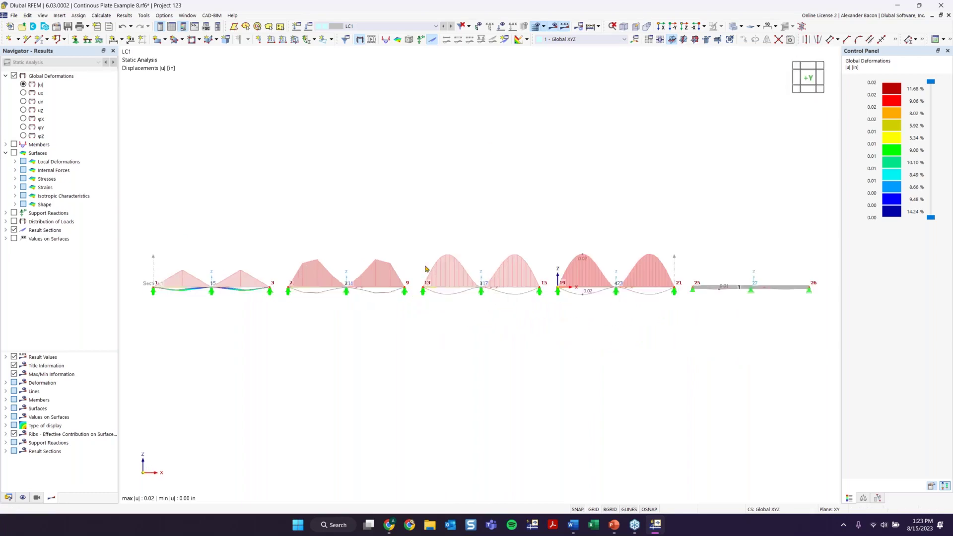
scroll(346, 289, up, 1)
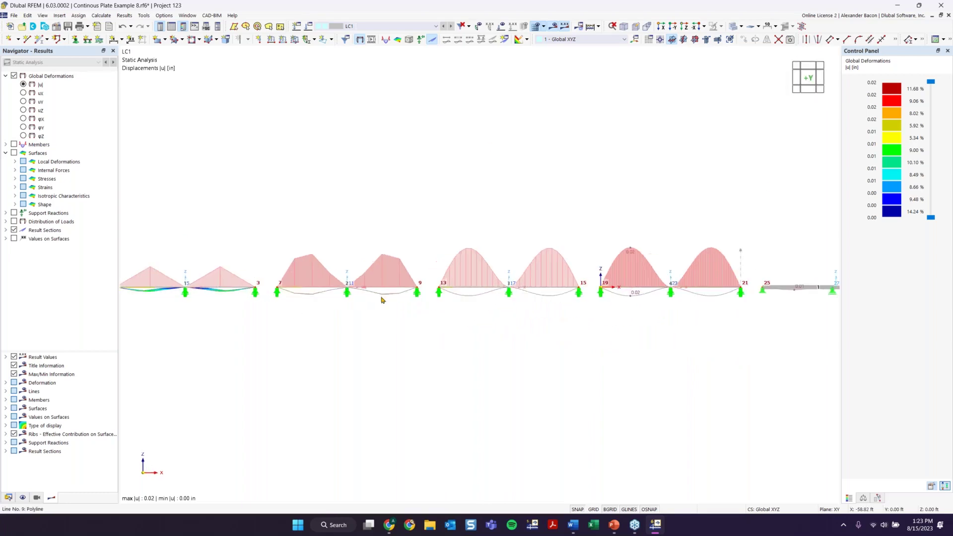
scroll(323, 319, up, 2)
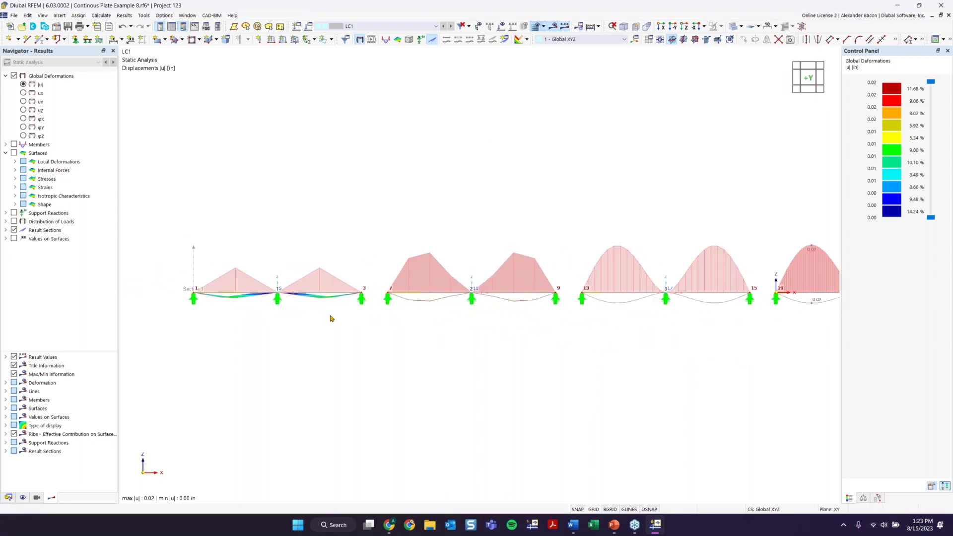
scroll(332, 319, up, 1)
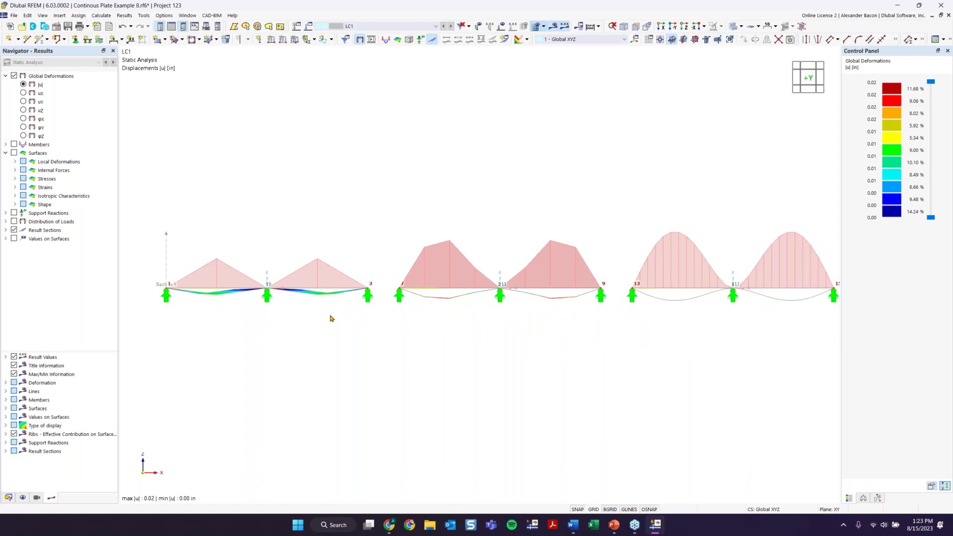
scroll(573, 356, right, 5)
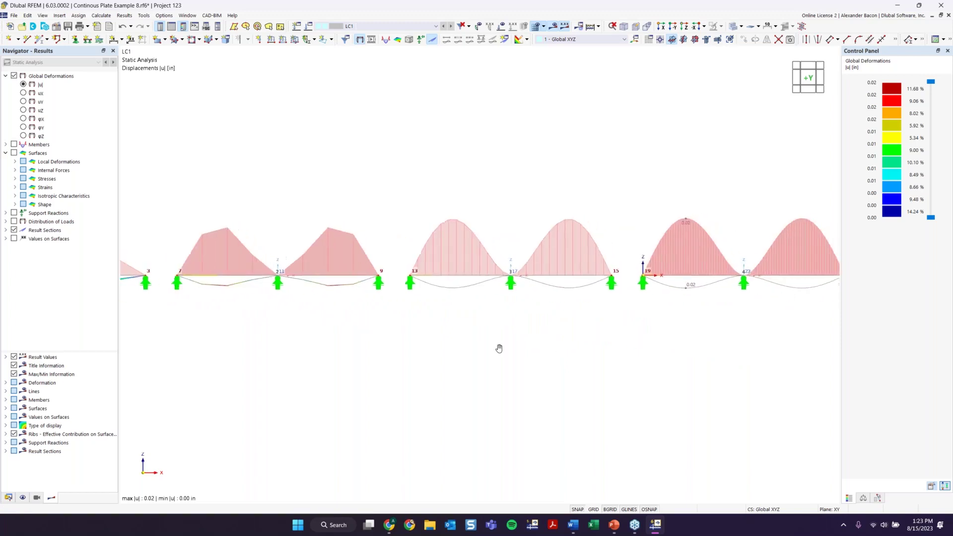
ctrl+middle_drag(606, 199, 440, 349)
scroll(577, 393, left, 5)
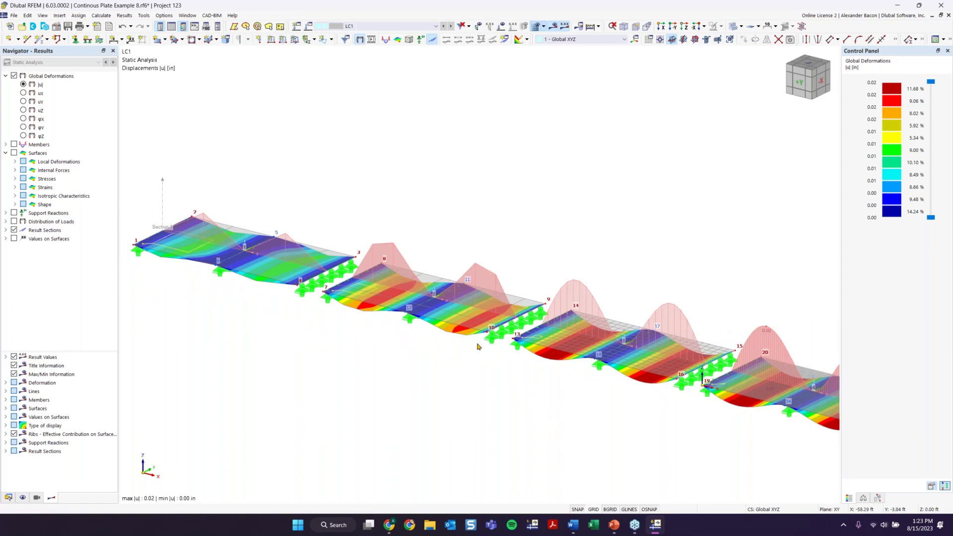
scroll(459, 368, right, 5)
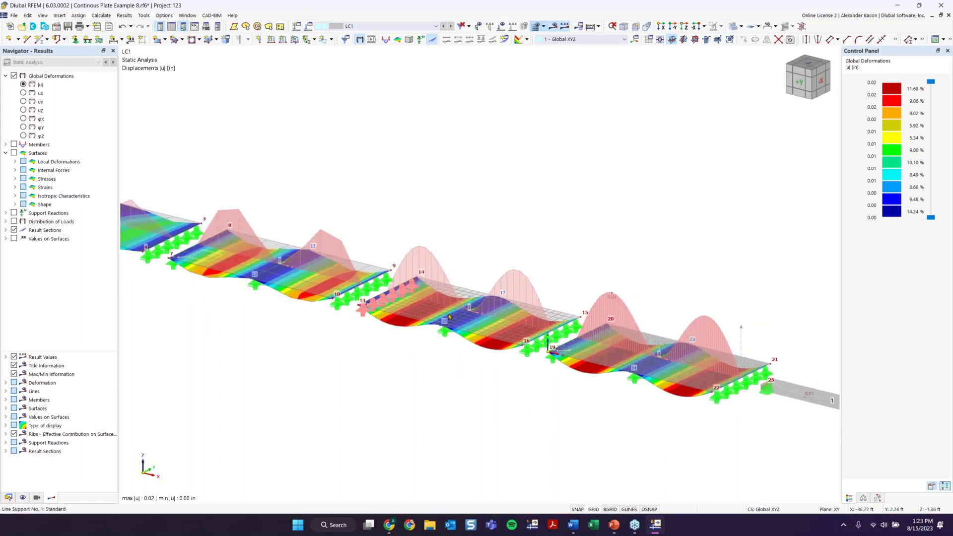
scroll(447, 318, right, 5)
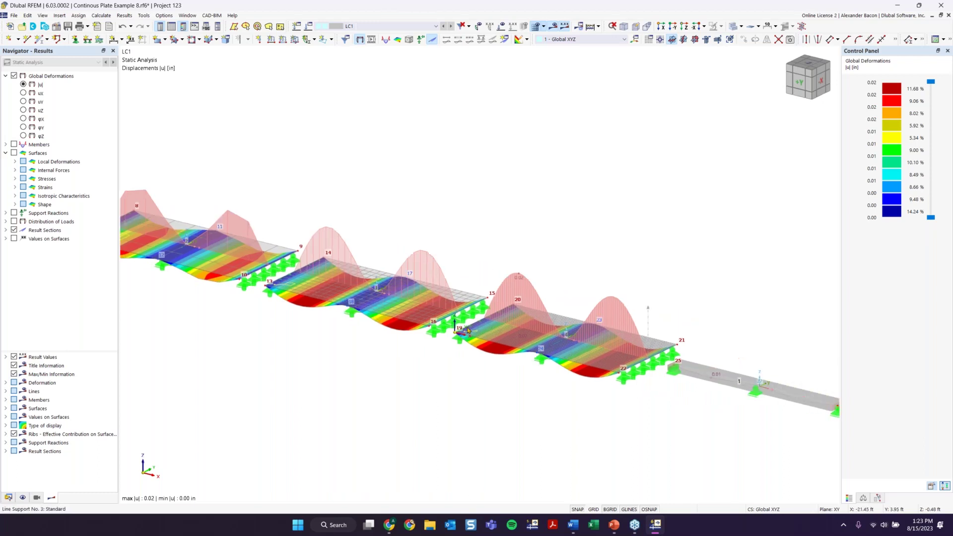
middle_drag(532, 379, 366, 345)
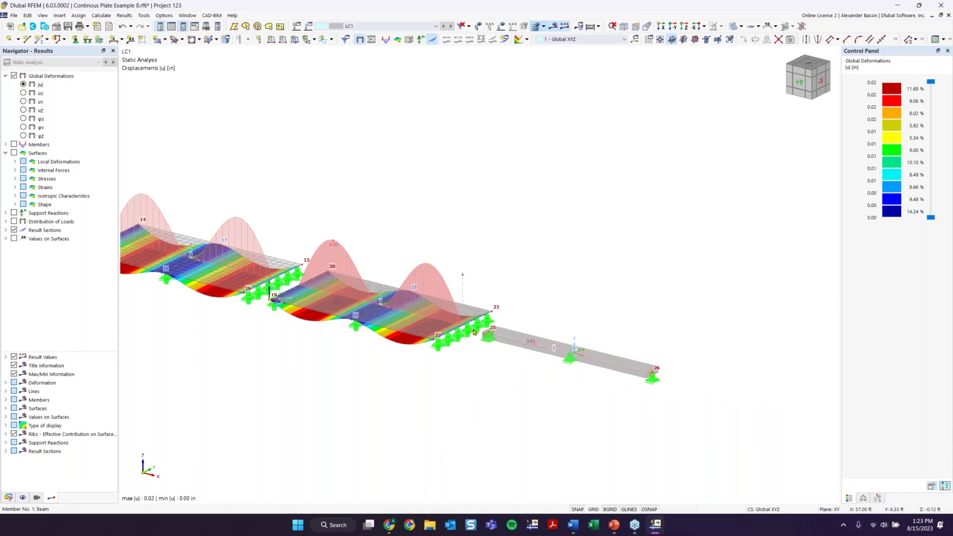
scroll(451, 343, down, 3)
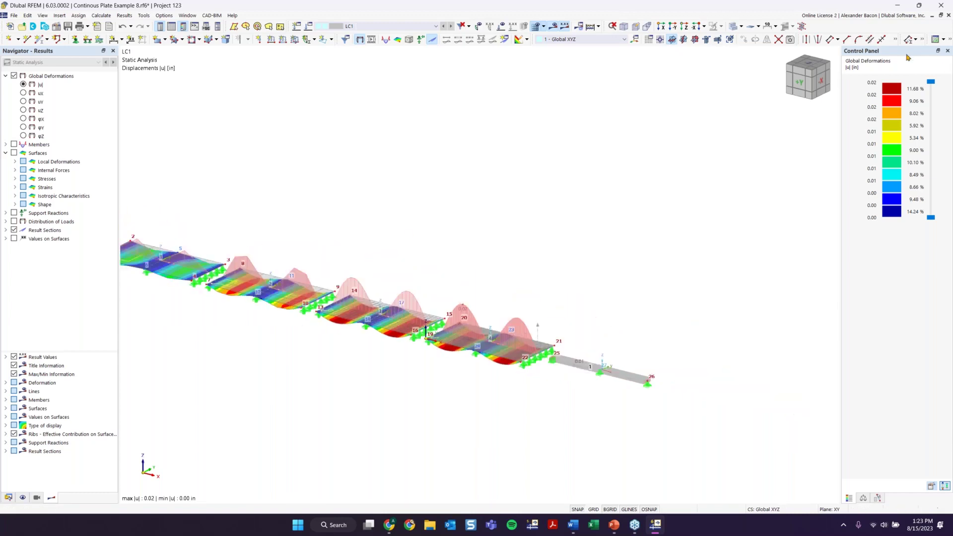
Step: Undock the control panel with the deformation colour scale and float it beside the model
click(938, 51)
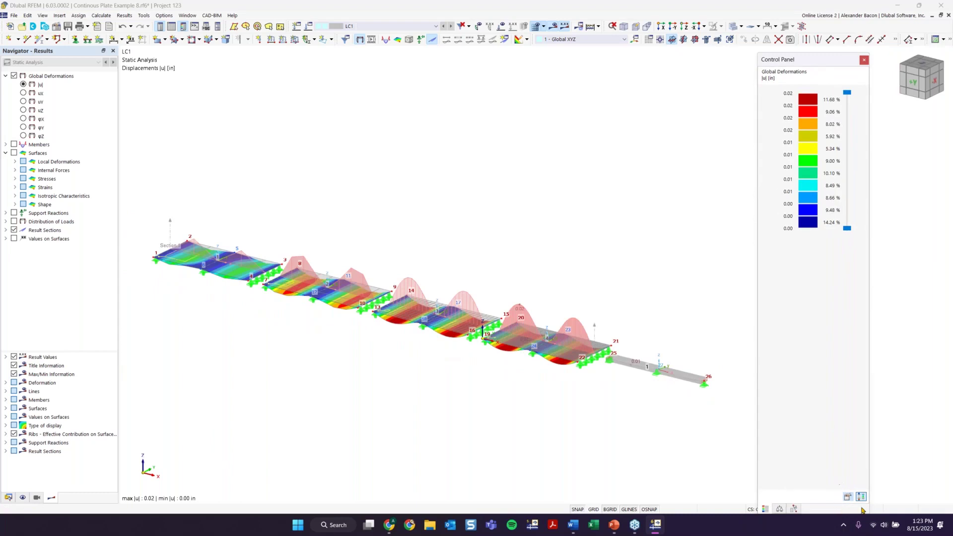
drag(810, 58, 837, 88)
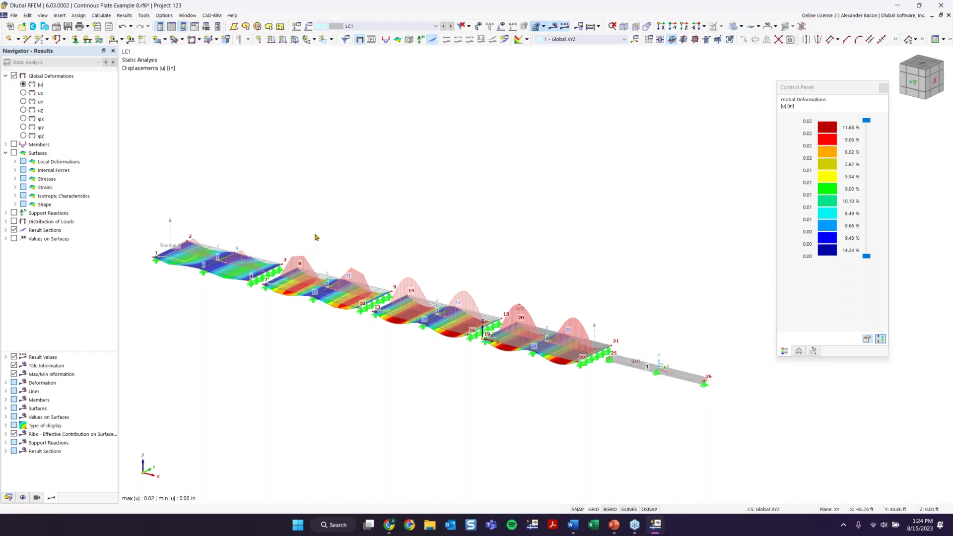
click(385, 28)
click(381, 119)
Step: Collapse the Continous Plate Example 8 model data, switch to the Design Add-on Example.rf6 model and rotate its isometric view
click(10, 498)
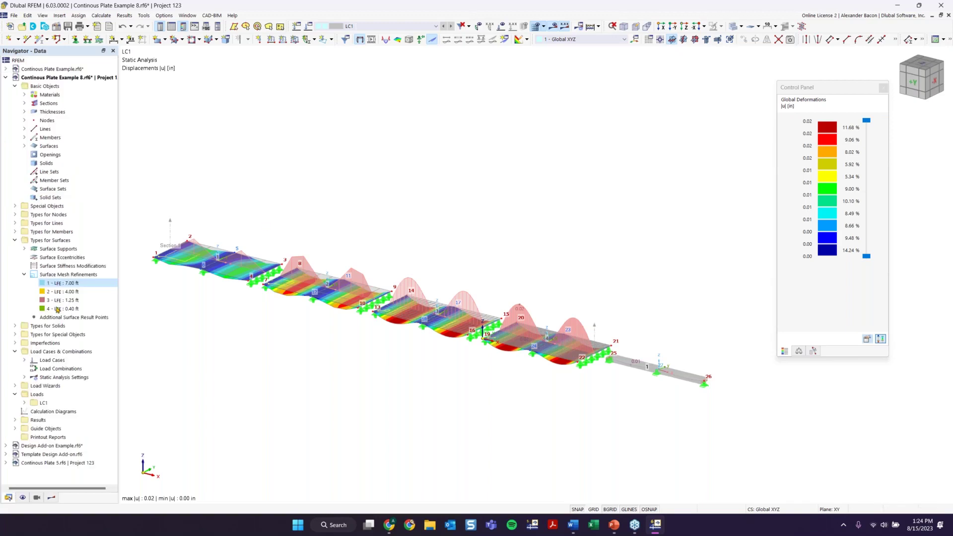
double_click(64, 78)
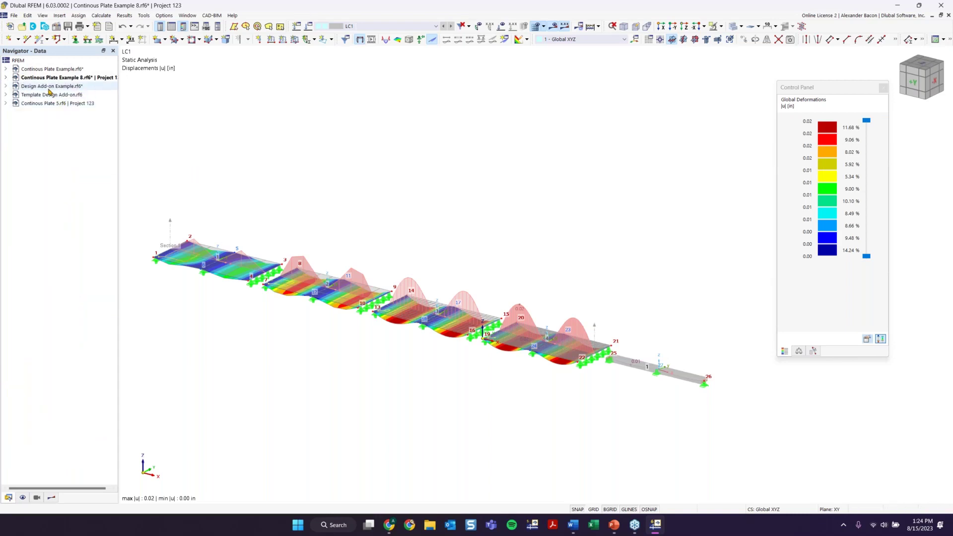
double_click(49, 88)
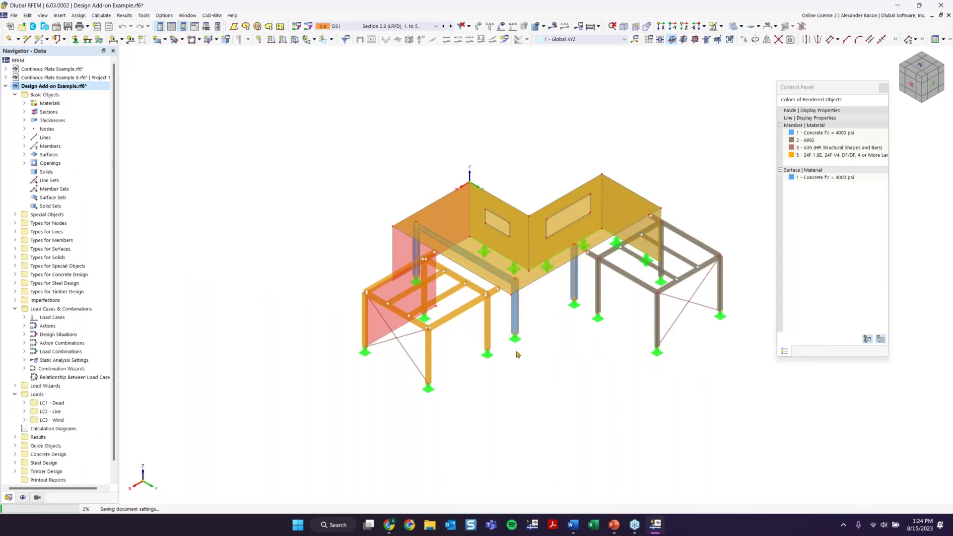
click(941, 78)
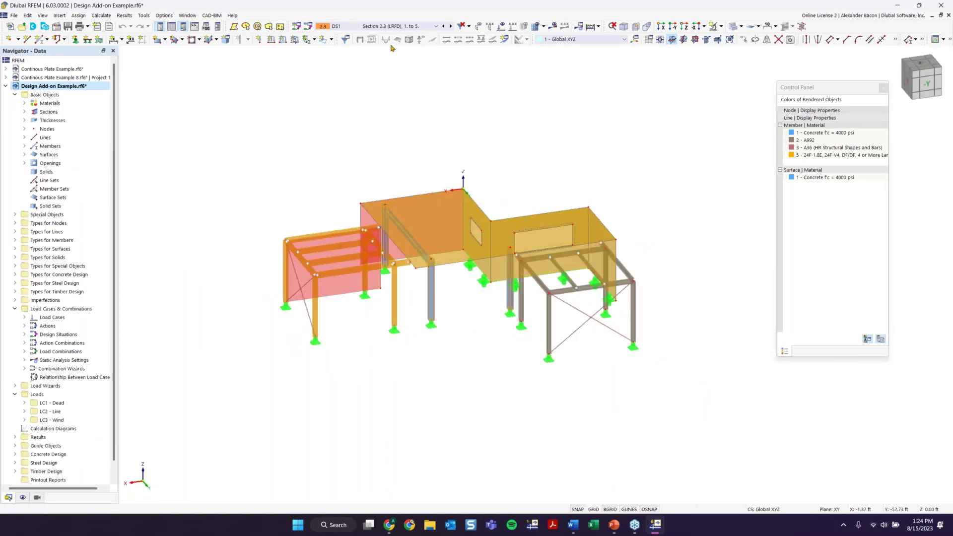
Step: Look through the available load cases and combinations, and check the base standard settings for load combinations
click(384, 27)
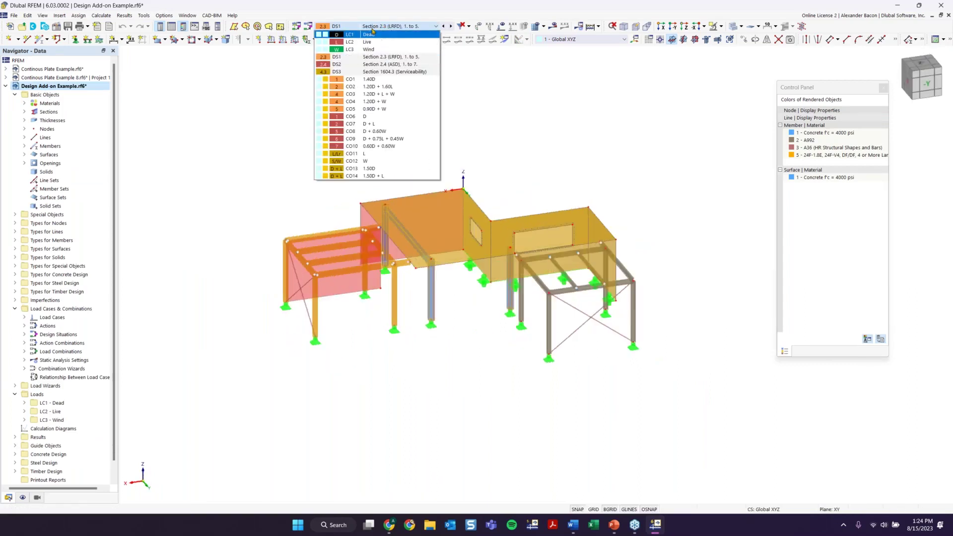
click(307, 26)
click(308, 26)
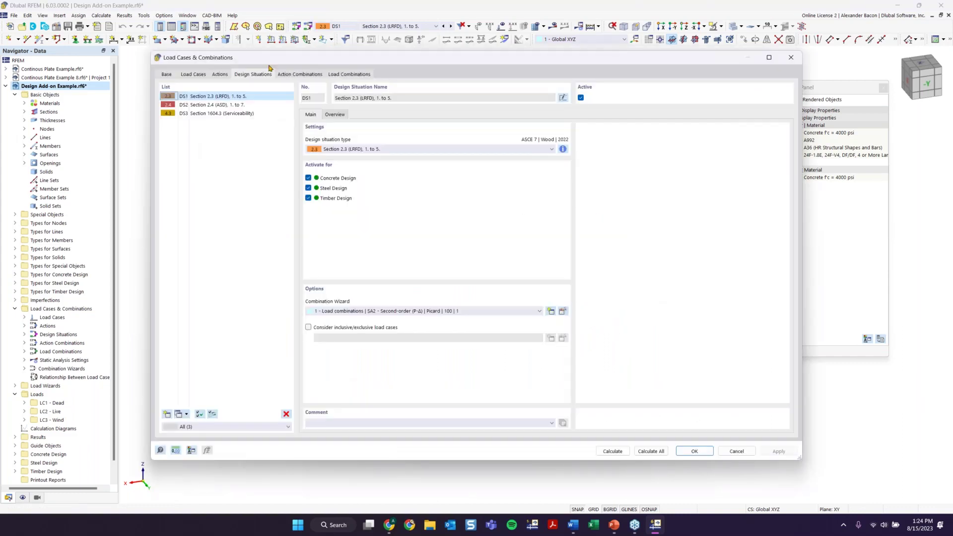
click(192, 74)
click(167, 74)
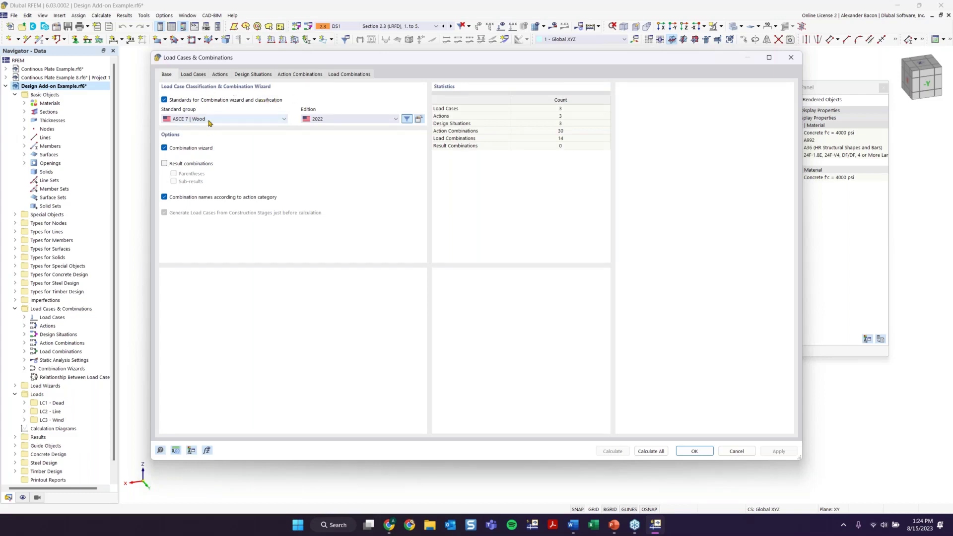
Step: Review the generated load combinations and check which load cases and factors are assigned to CO5
click(345, 76)
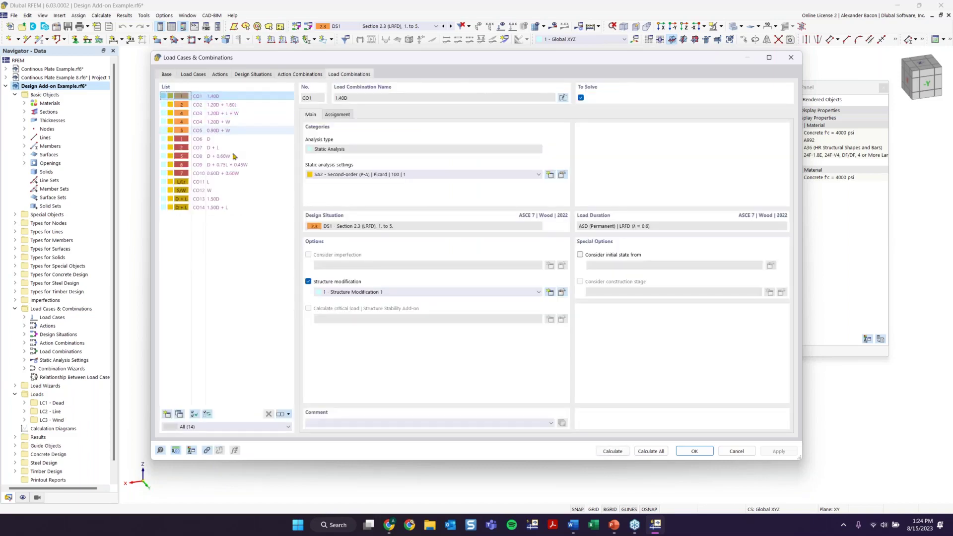
click(233, 114)
click(231, 122)
click(230, 130)
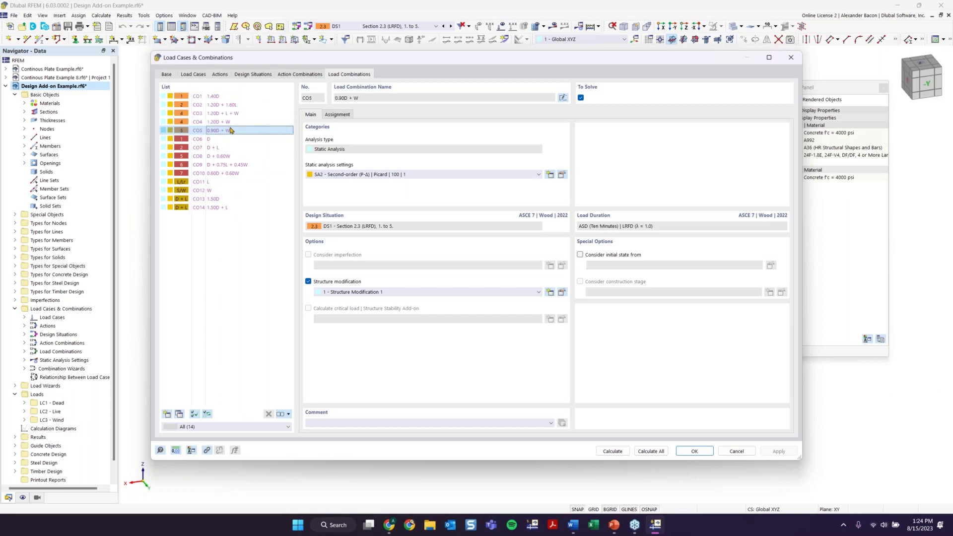
click(340, 114)
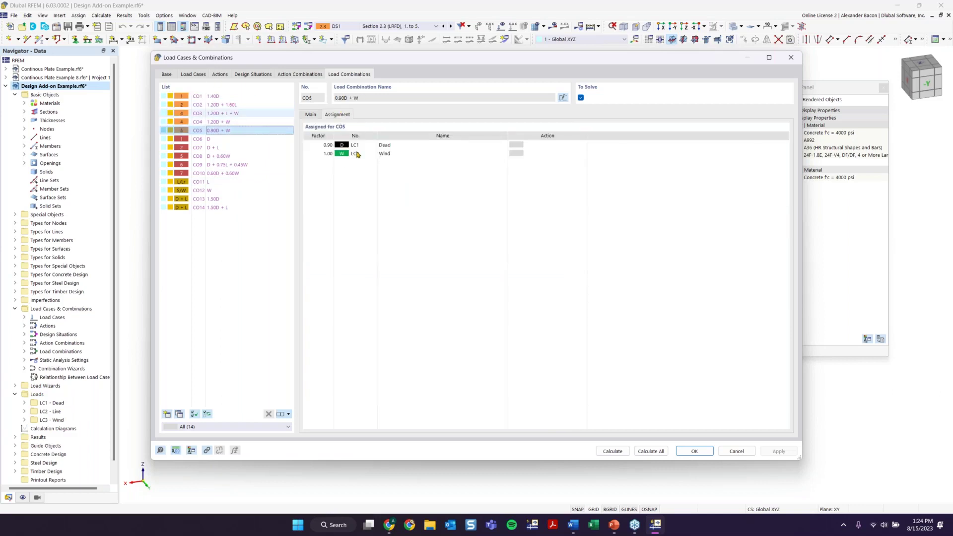
Step: Review the LRFD and ASD design situations, check the load combinations assigned to DS1, and close the load case settings
click(270, 75)
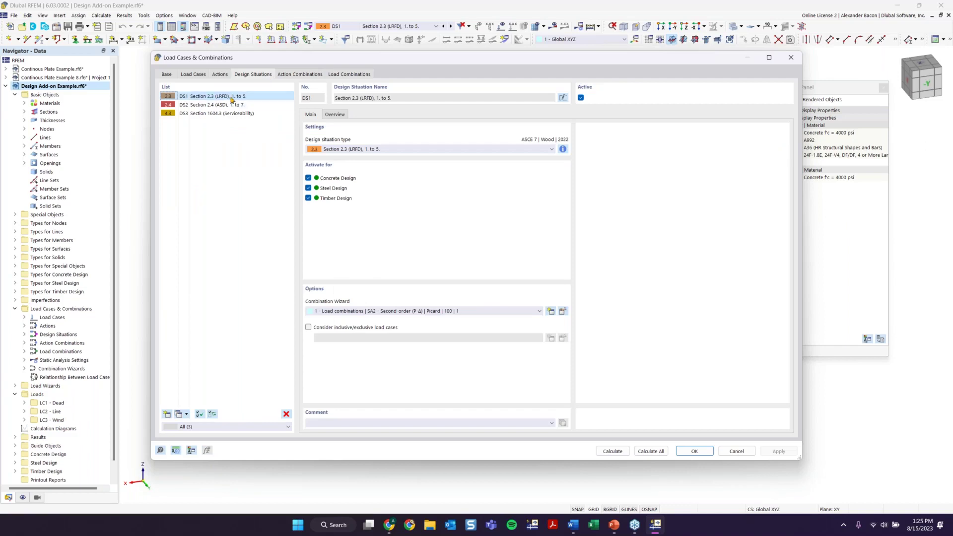
click(231, 106)
click(236, 97)
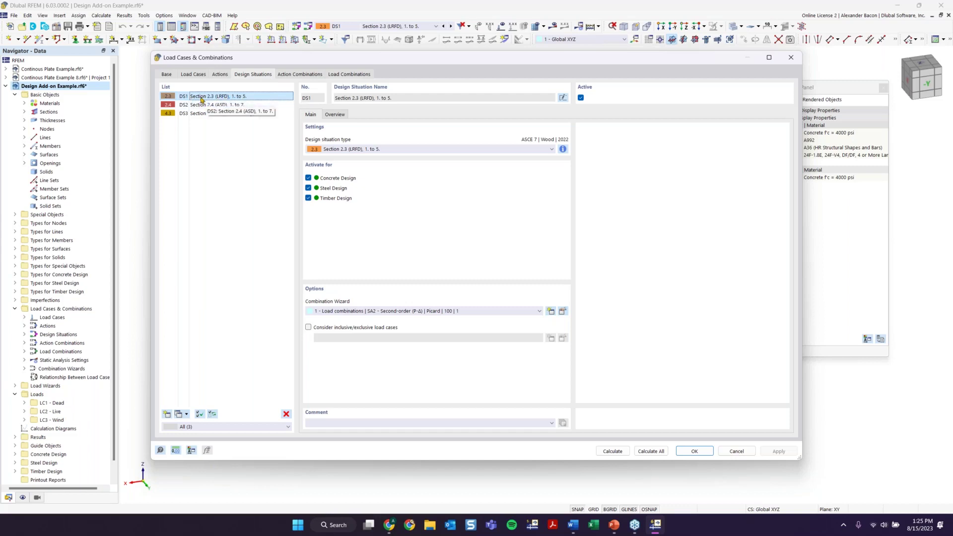
click(334, 114)
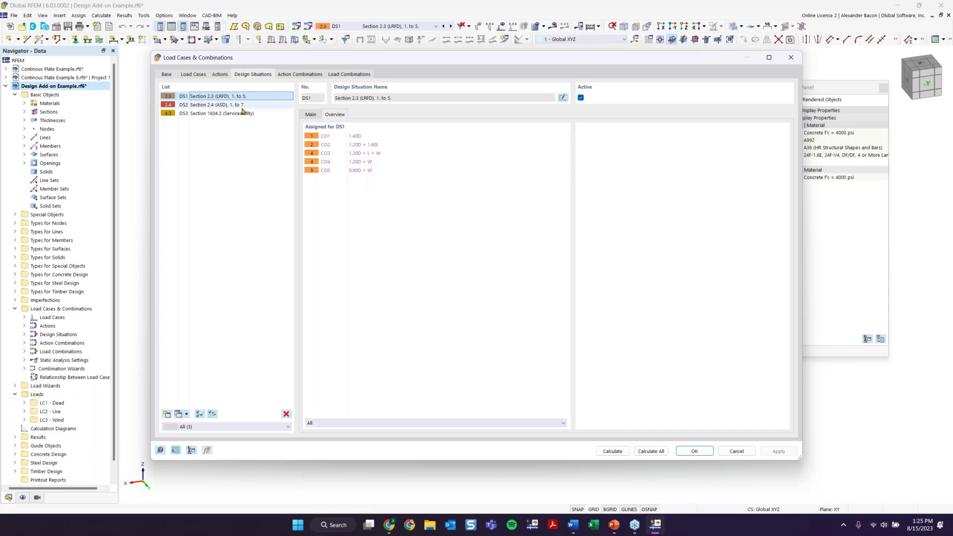
click(792, 57)
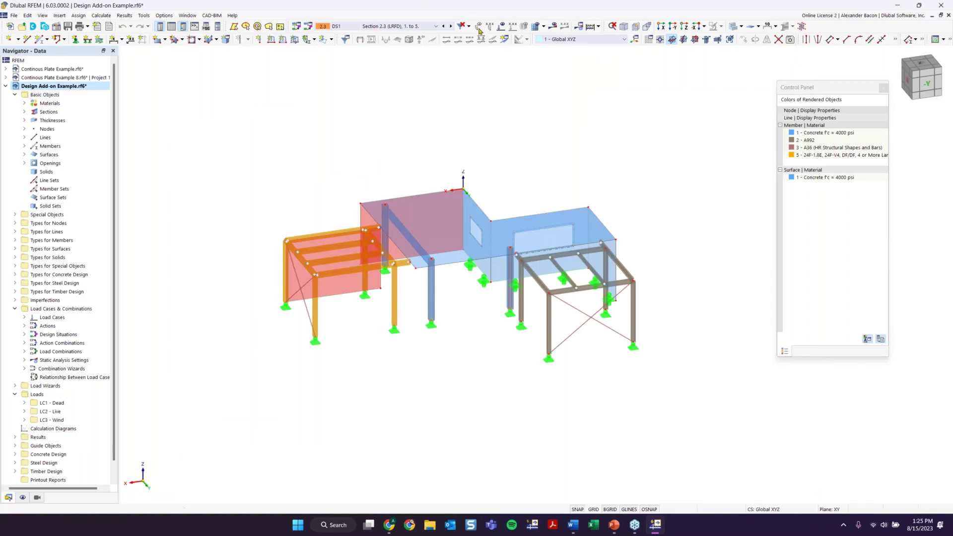
Step: Calculate all load cases, combinations and design add-ons, and display the global deformations for design situation DS1
click(555, 29)
click(558, 300)
click(591, 29)
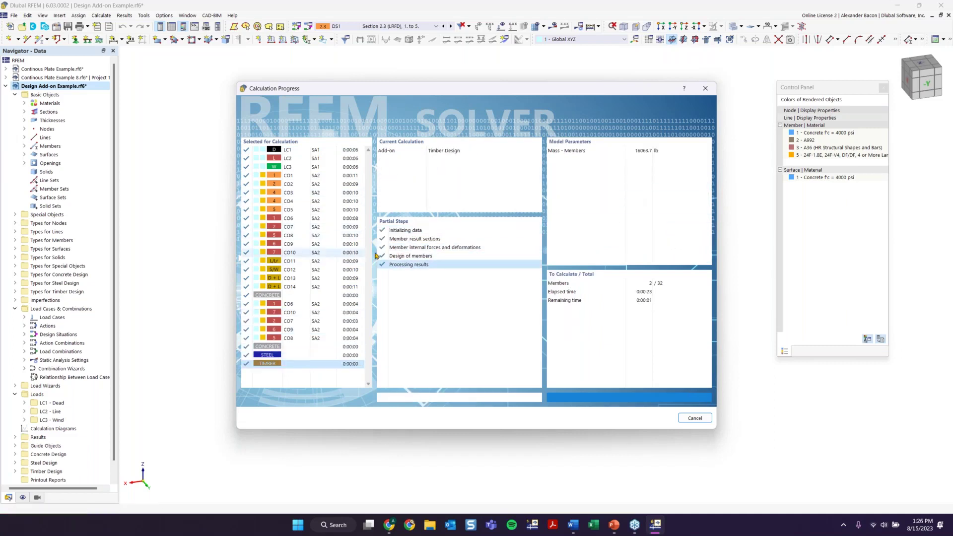
click(383, 26)
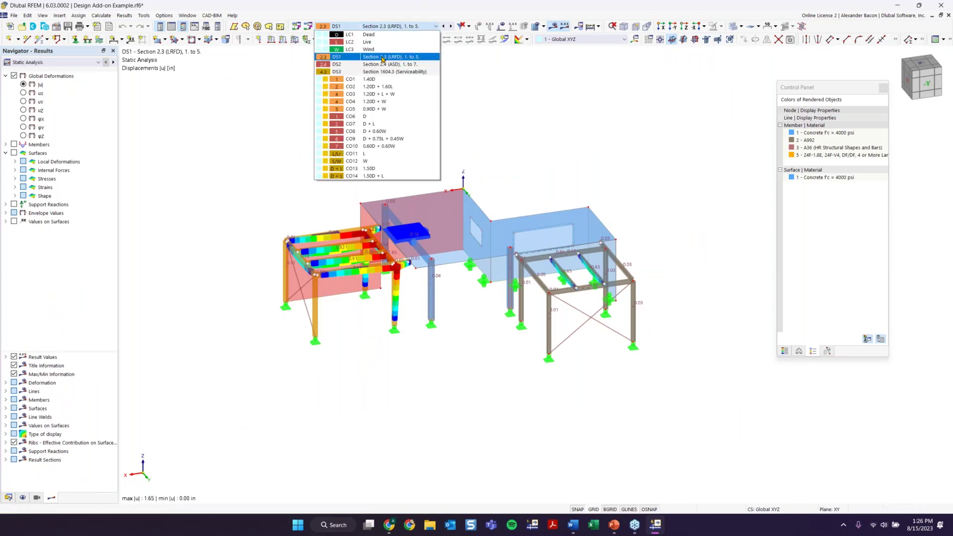
click(382, 57)
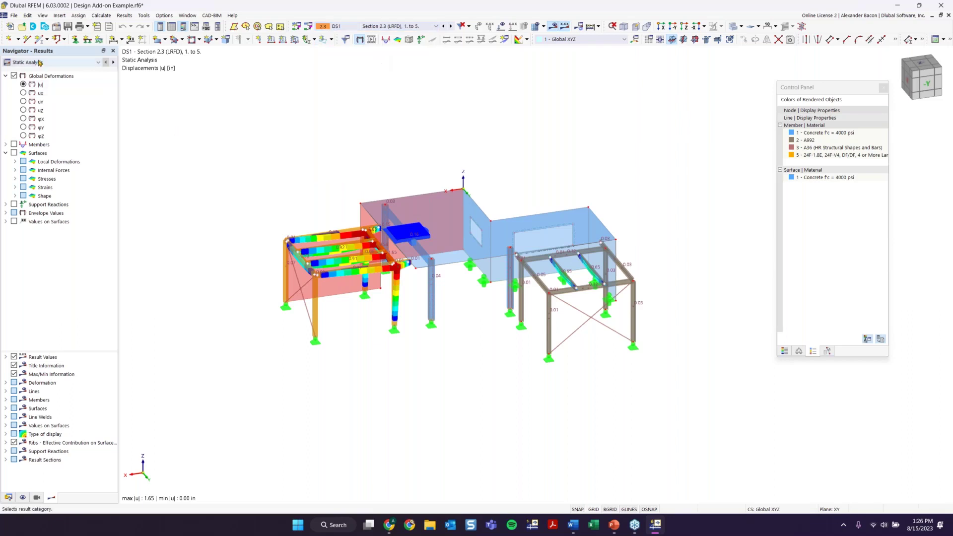
Step: Show the deformation colour scale in the control panel and extend its lower limit to 0.00 in, with DS1 displayed
scroll(668, 223, up, 2)
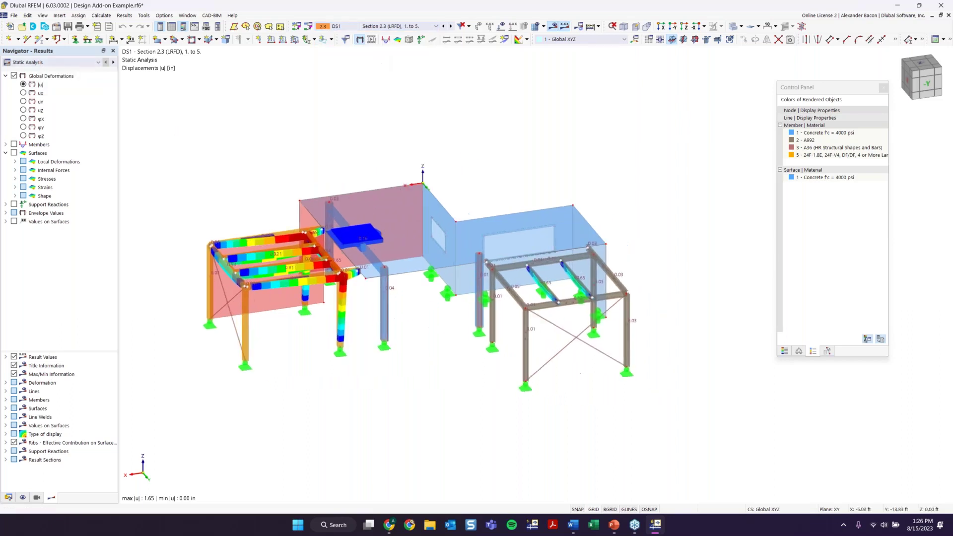
click(785, 351)
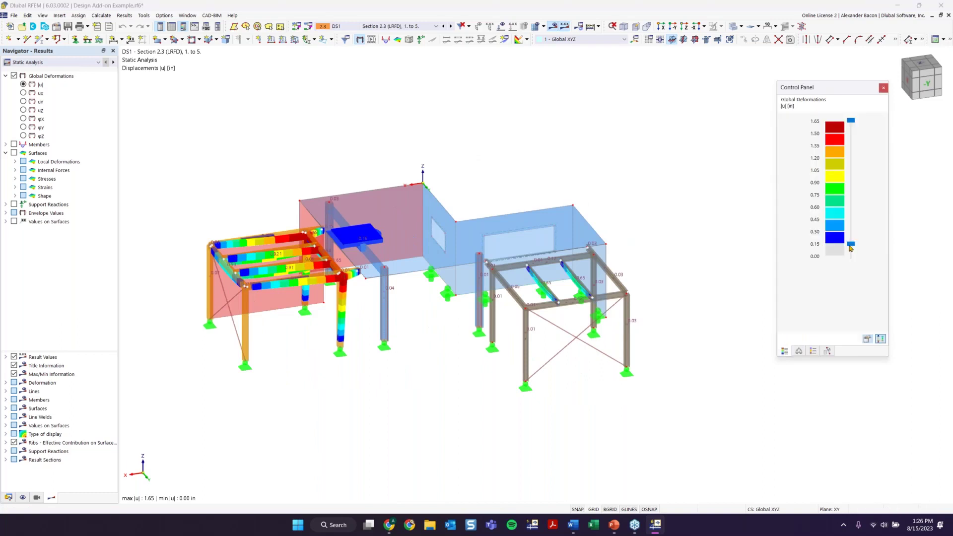
drag(850, 245, 851, 256)
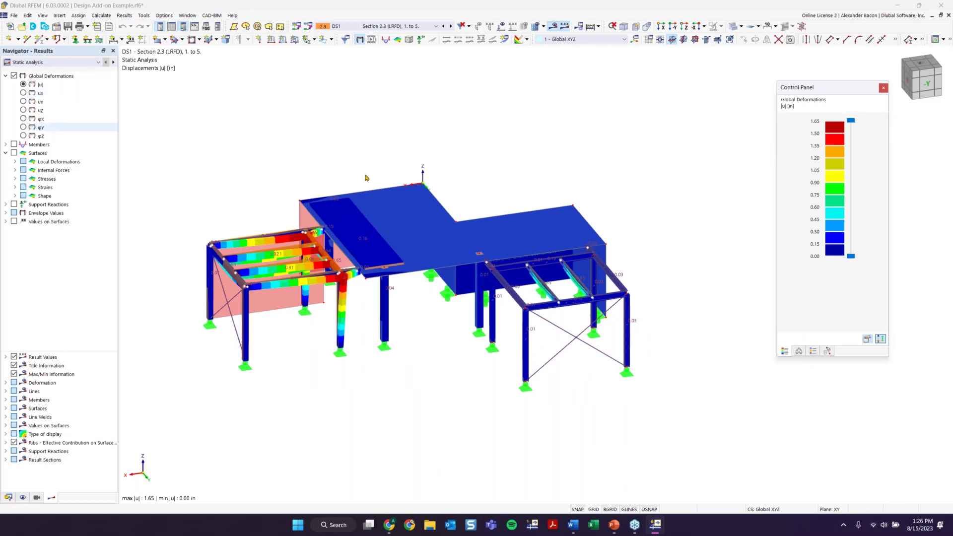
click(378, 27)
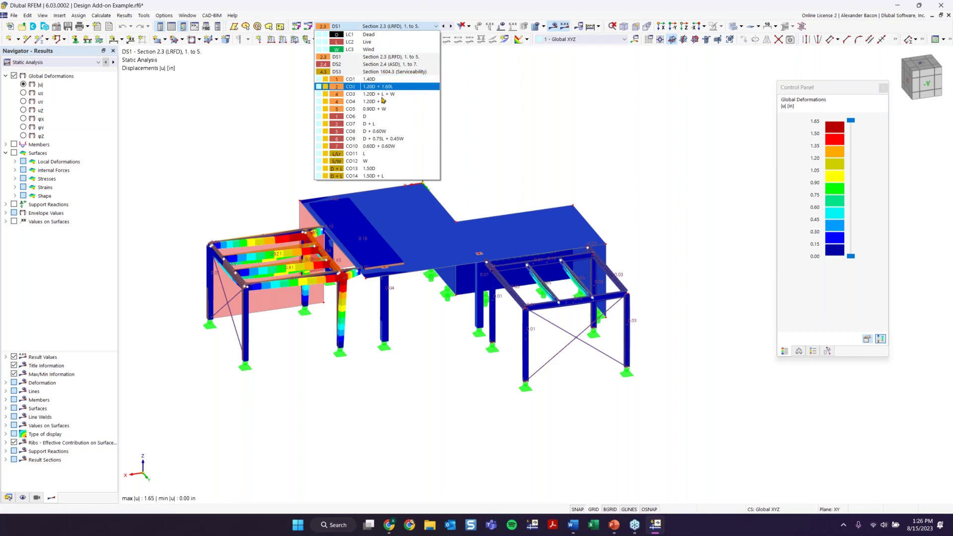
click(379, 57)
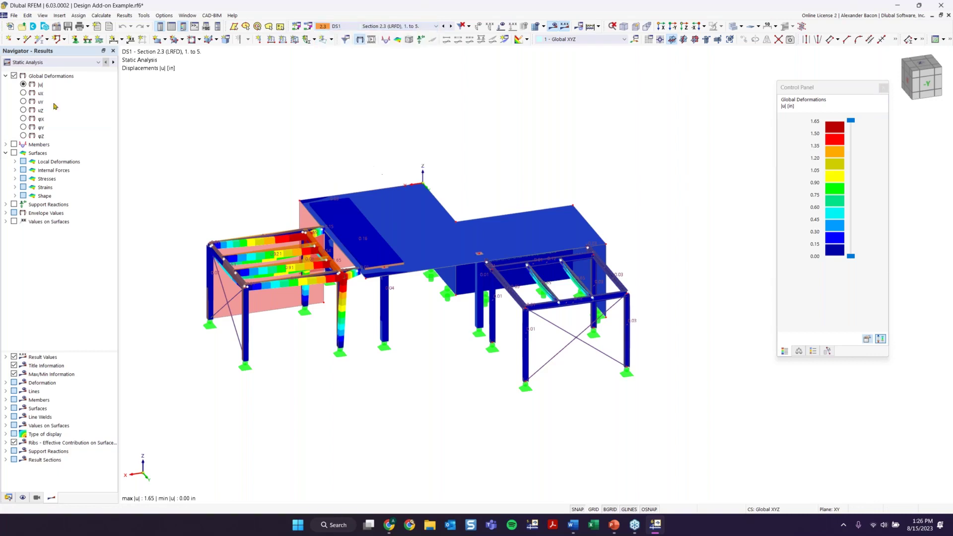
Step: Set the envelope display of the DS1 results to maximum values only
click(6, 213)
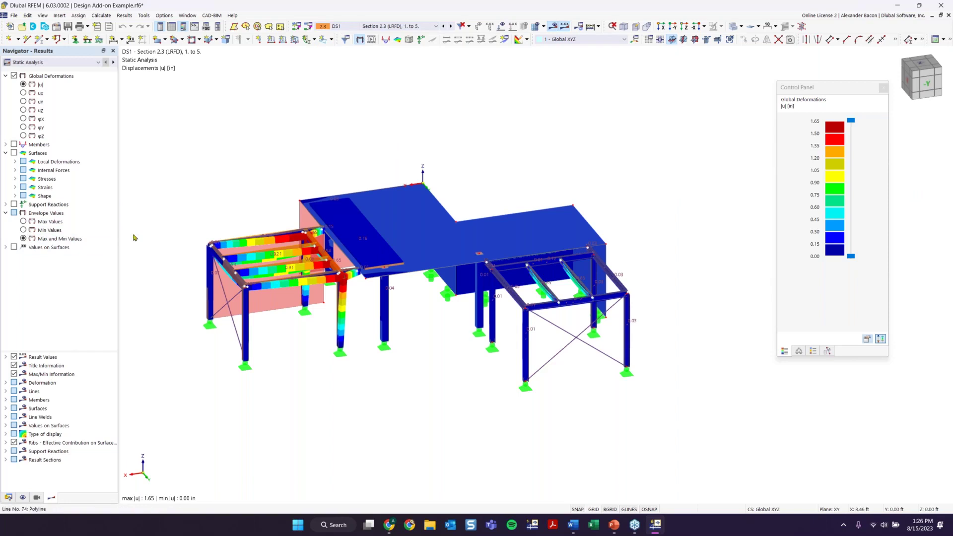
scroll(262, 272, up, 3)
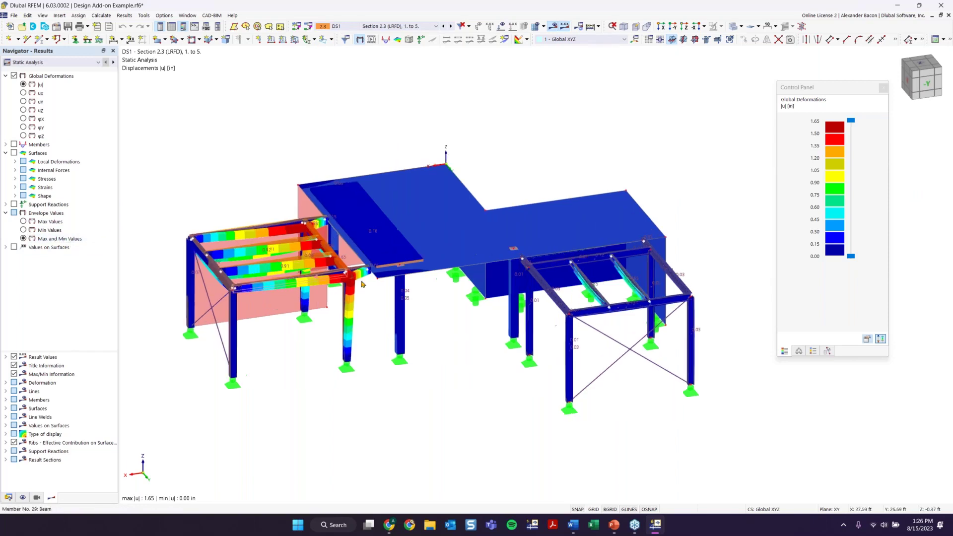
click(24, 222)
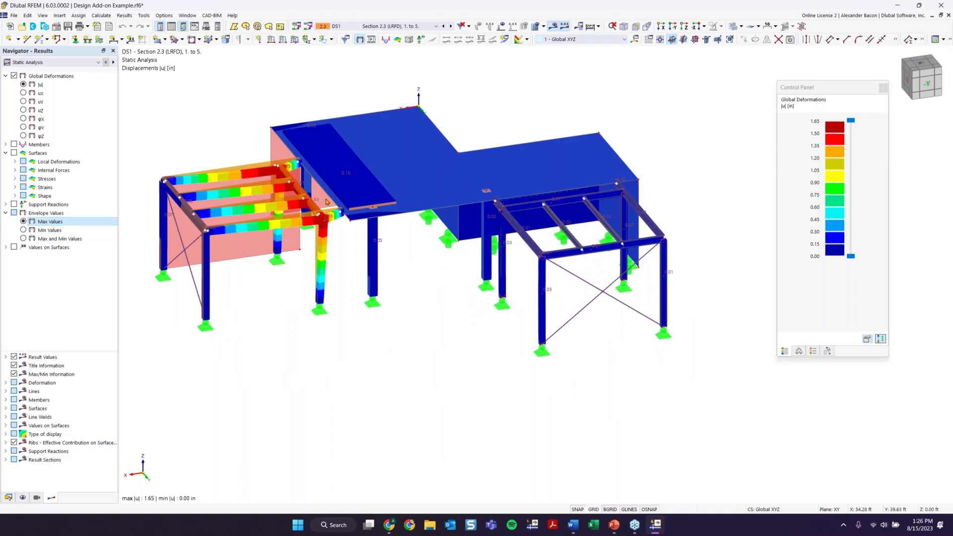
middle_drag(447, 291, 473, 258)
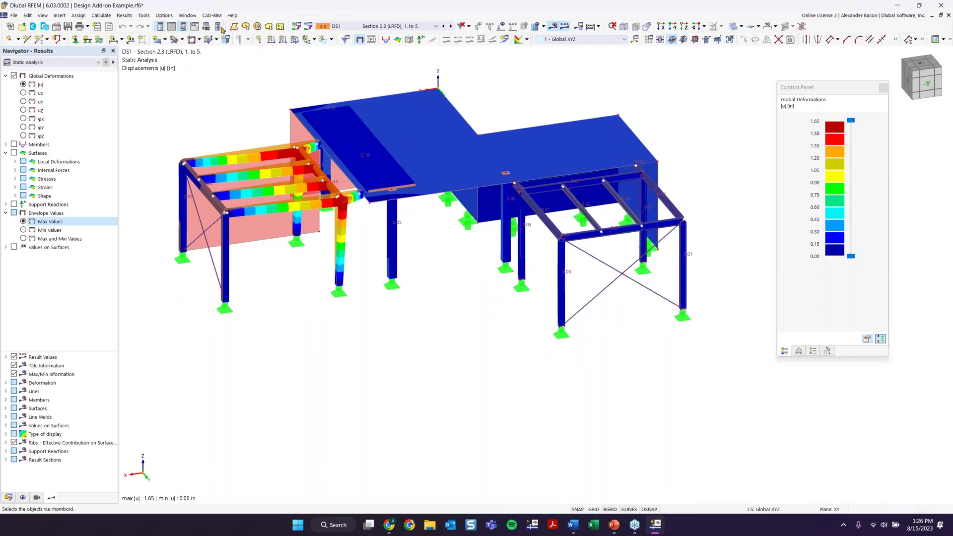
Step: Display the results tables below the model with the static analysis overview for DS1
click(172, 27)
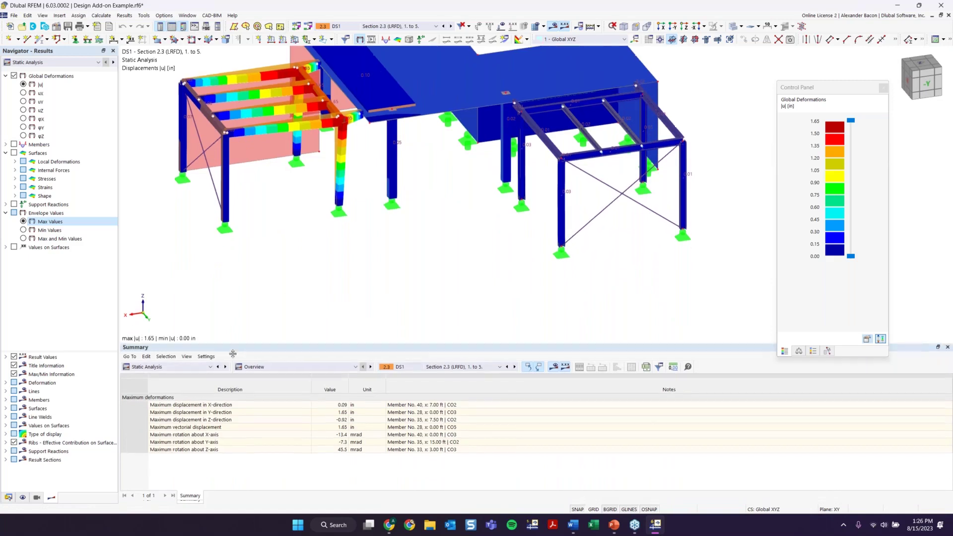
drag(253, 362, 253, 341)
click(277, 366)
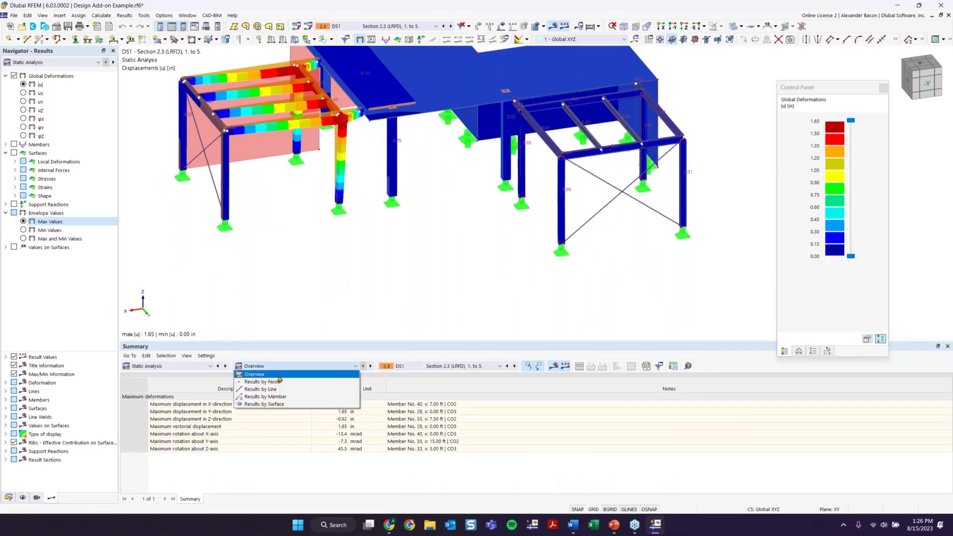
click(188, 365)
click(244, 370)
click(262, 374)
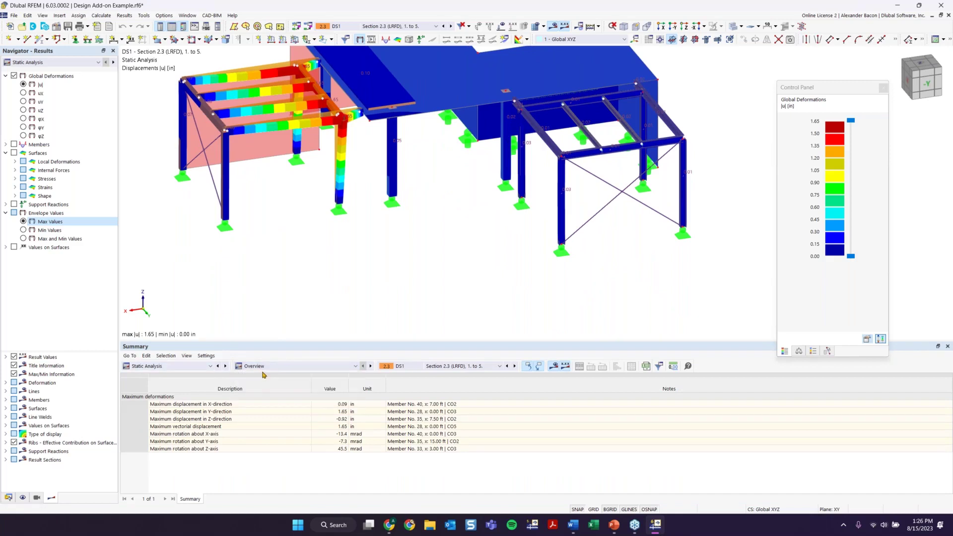
Step: List the DS1 results by member and examine the extreme global deformations of member 2 with their corresponding loading
click(265, 368)
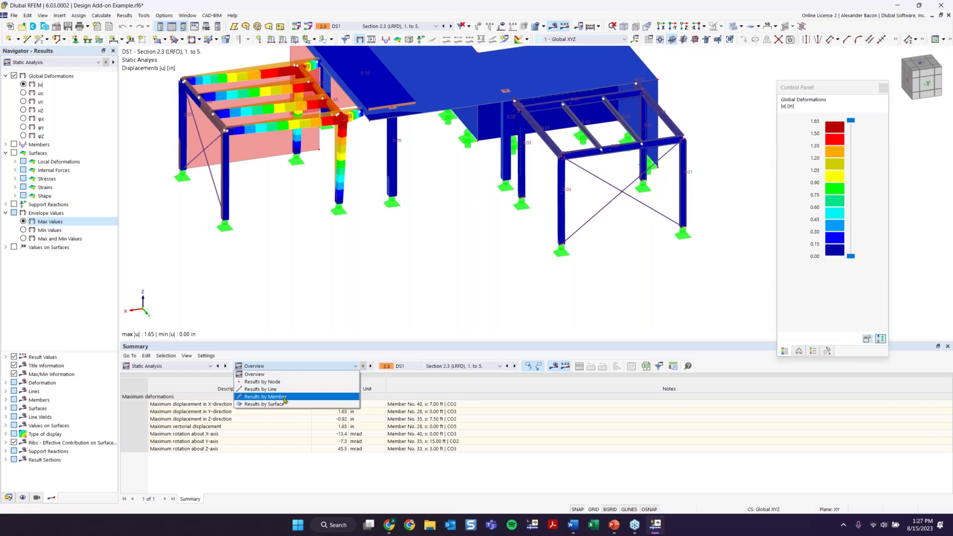
click(284, 398)
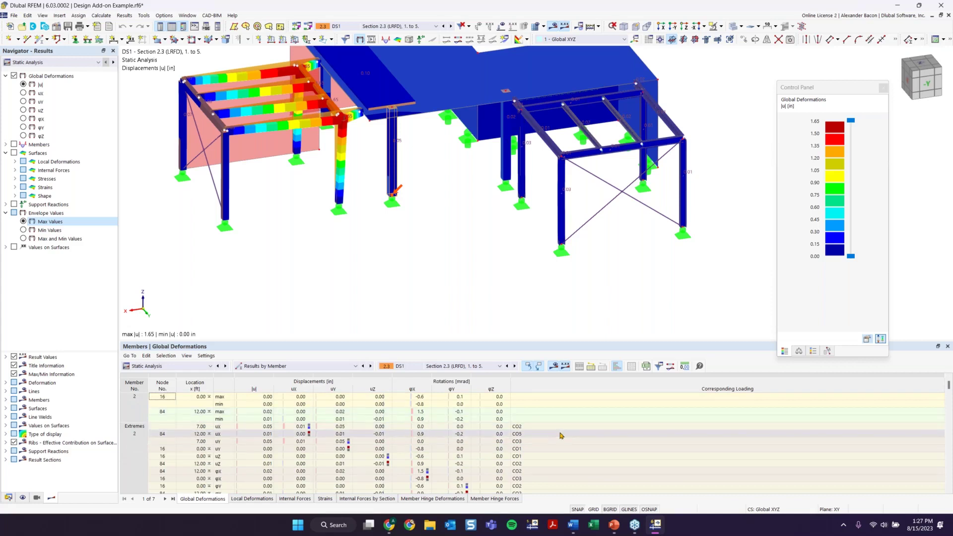
scroll(561, 435, down, 3)
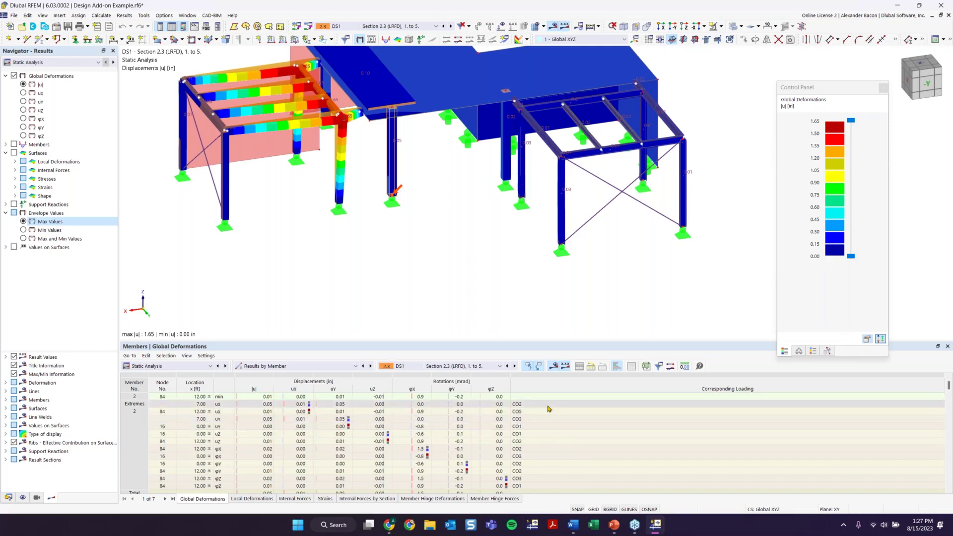
scroll(560, 465, up, 1)
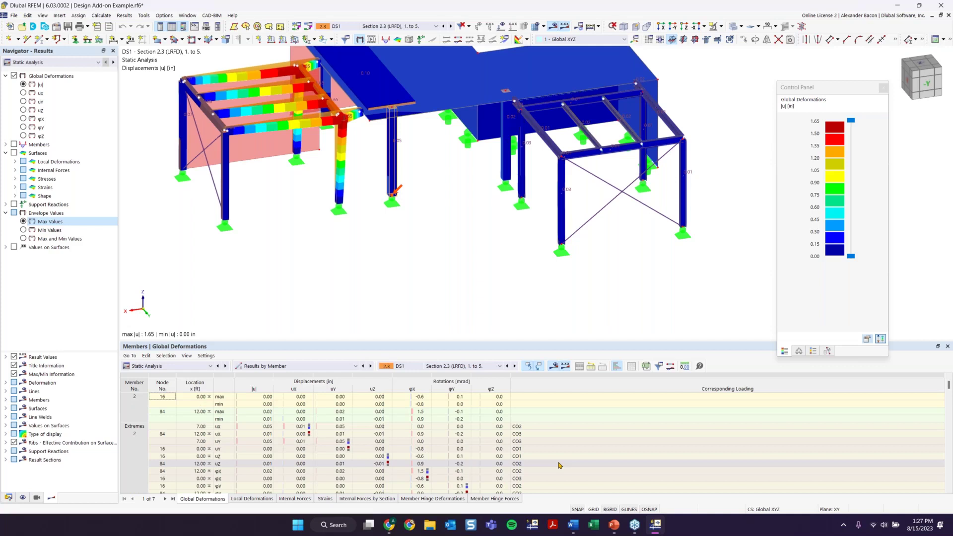
scroll(560, 465, down, 2)
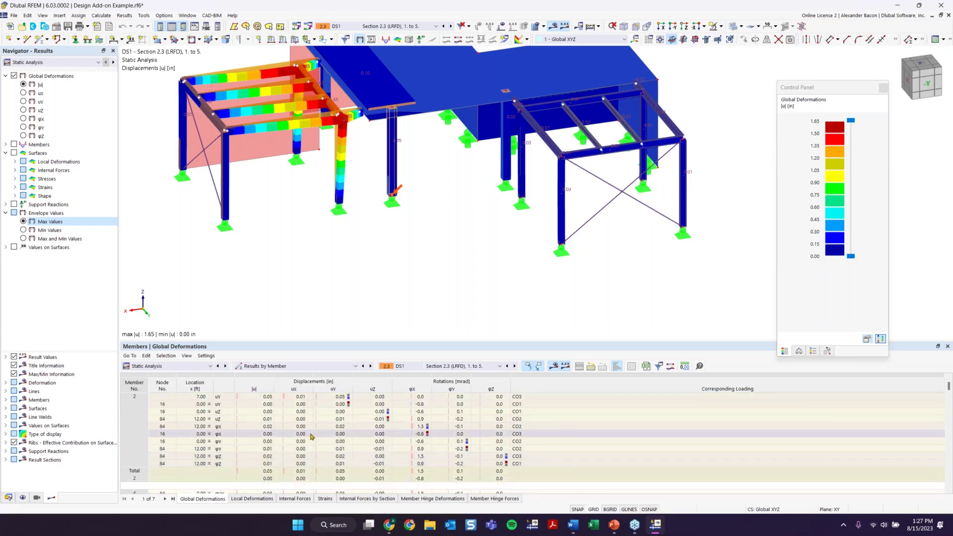
scroll(553, 425, up, 1)
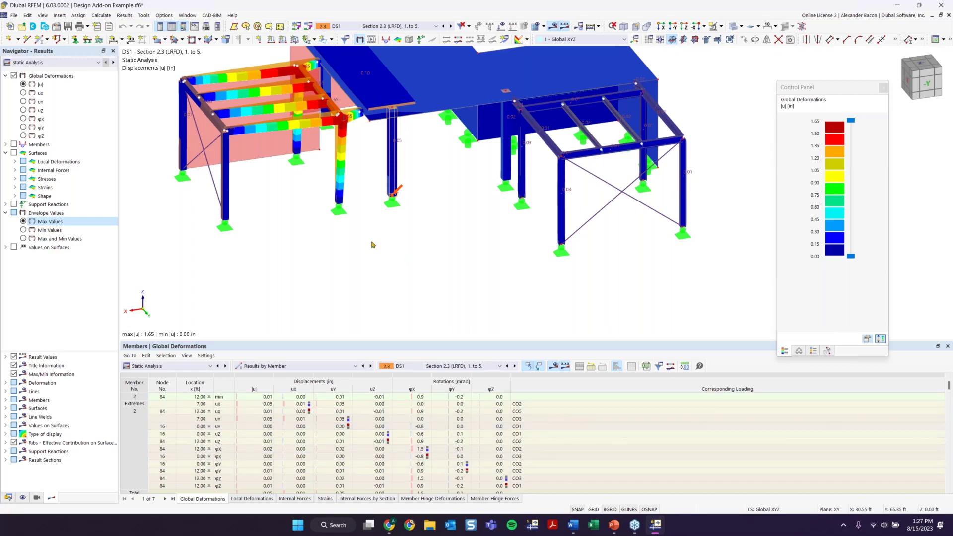
Step: View the whole deformed model in a rotated 3D view and return the results table to the overview
scroll(447, 144, down, 2)
middle_drag(449, 144, 465, 195)
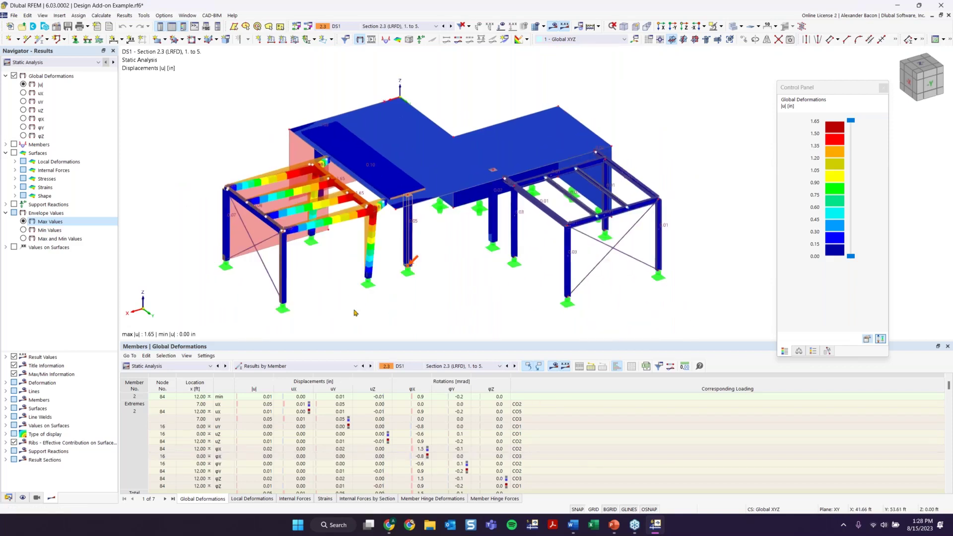
click(275, 367)
click(276, 377)
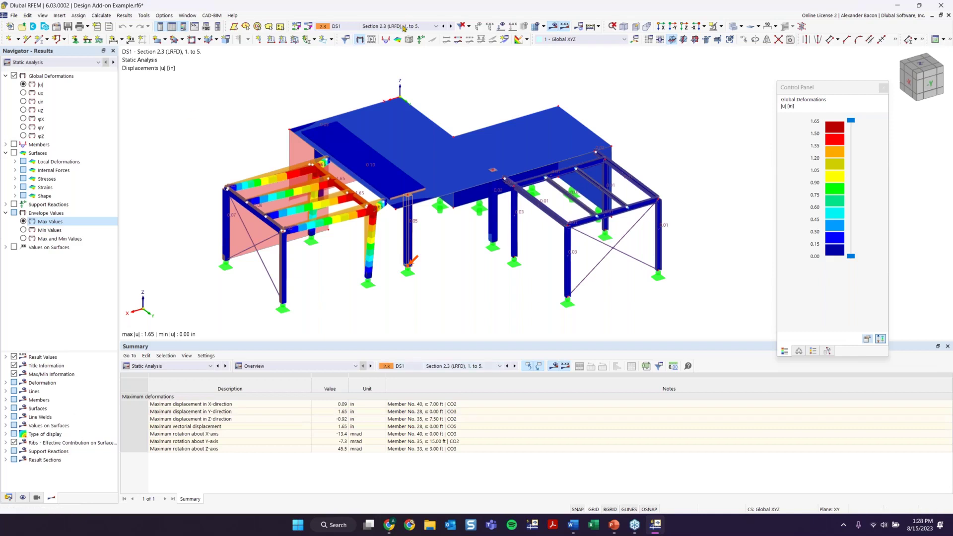
Step: Return to the model data tree and switch to the Continous Plate Example 8.rf6 model
click(8, 498)
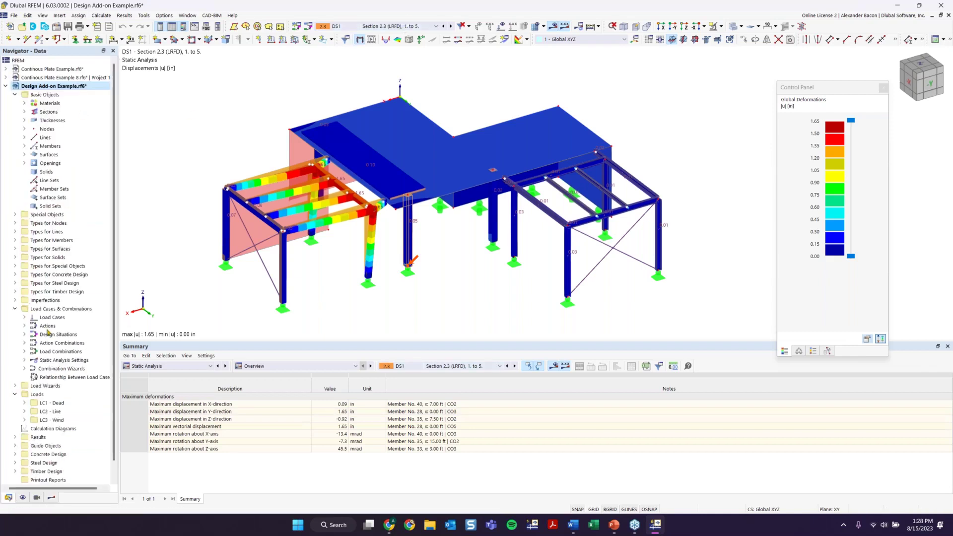
double_click(53, 77)
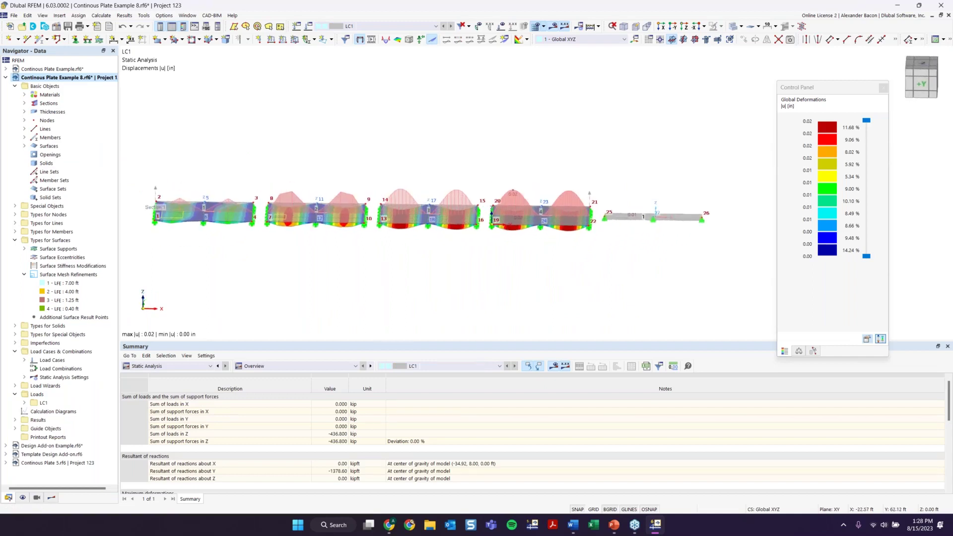
Step: Show the results navigator for LC1 and turn off the global deformations and result sections on the model
click(51, 498)
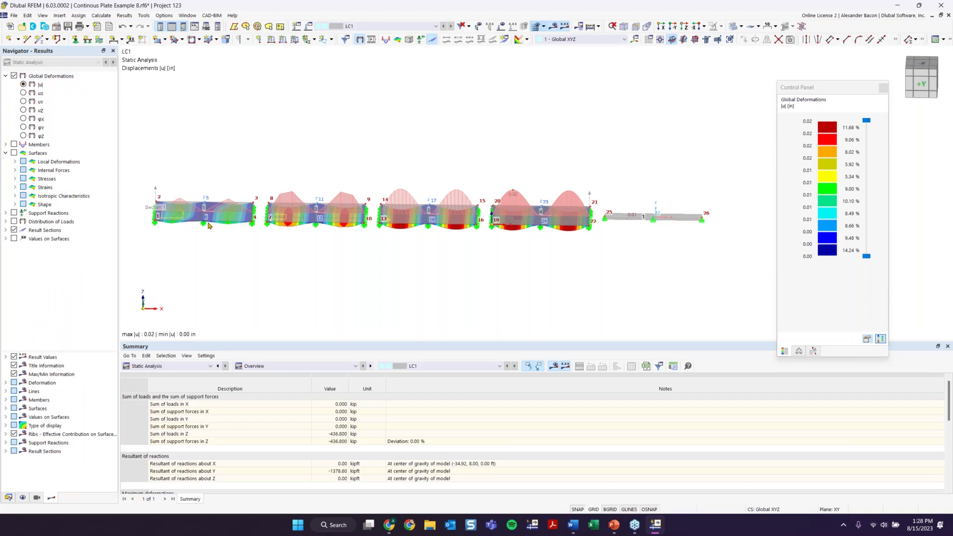
right_drag(209, 226, 425, 159)
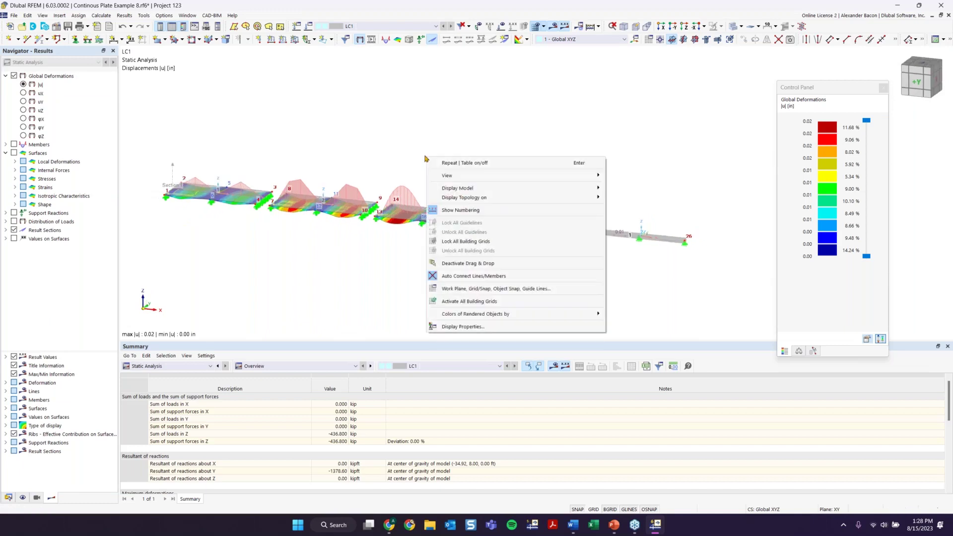
click(420, 161)
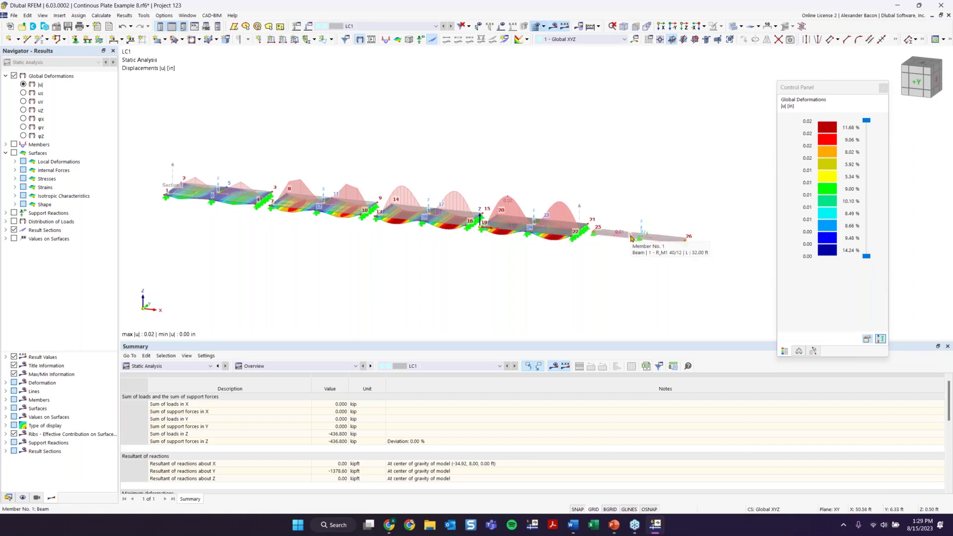
click(13, 76)
click(14, 77)
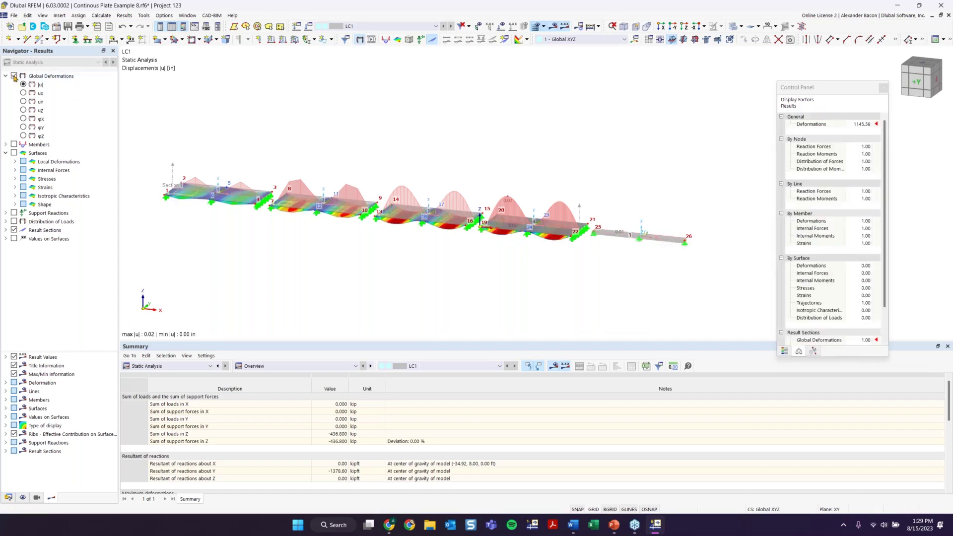
click(14, 77)
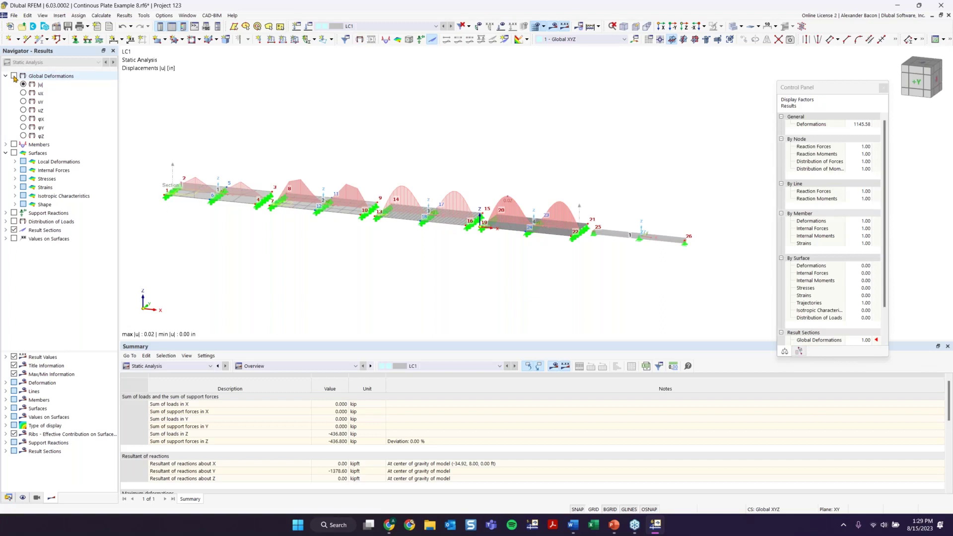
click(14, 231)
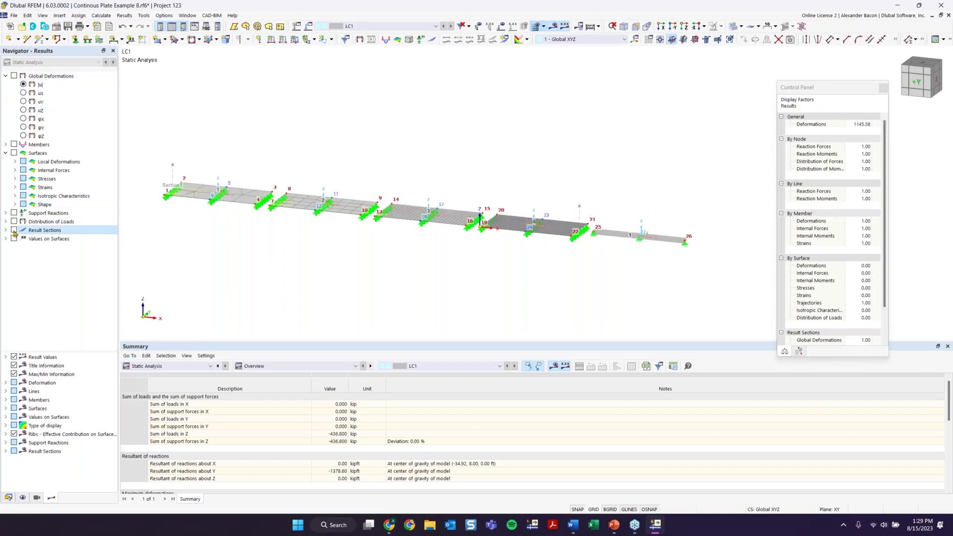
Step: Turn on the member results and display the My internal moment on the concrete beam
click(14, 145)
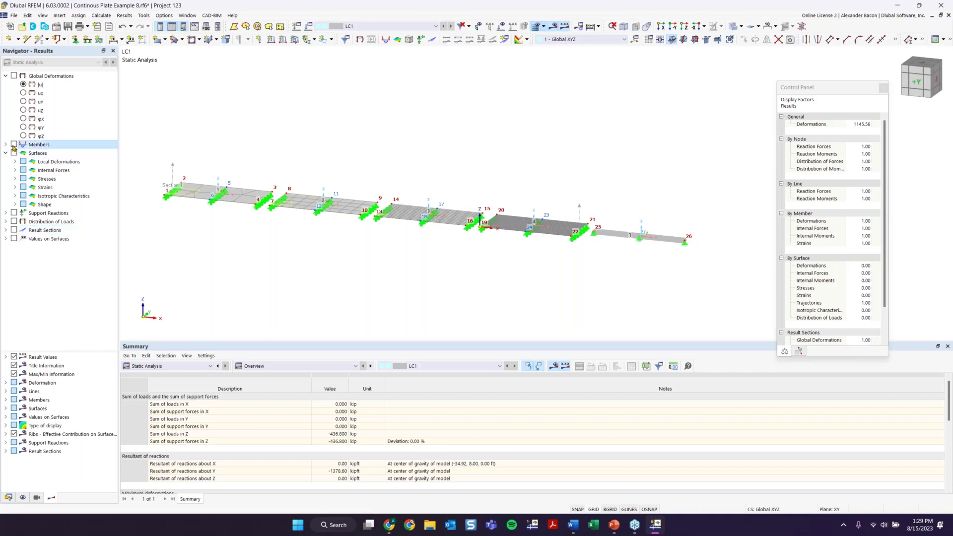
click(6, 145)
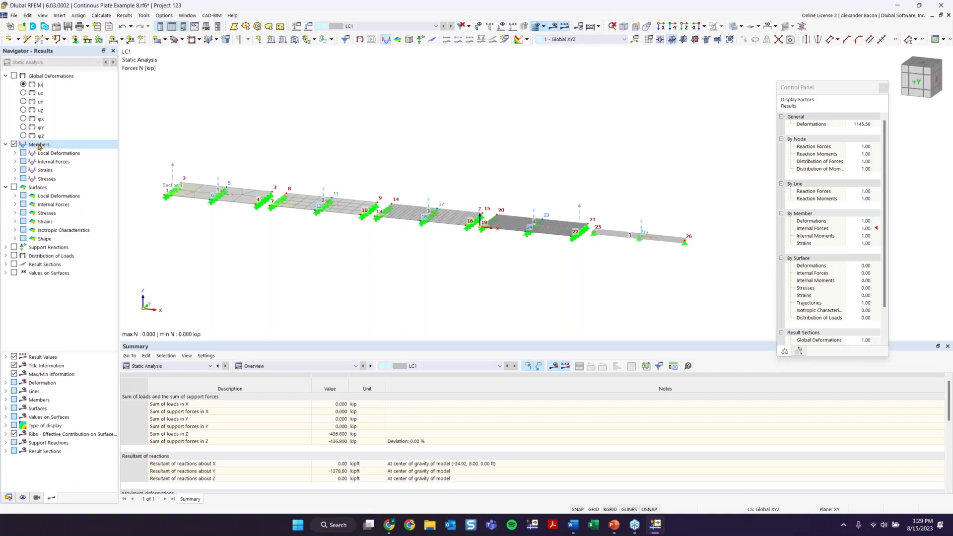
scroll(661, 260, up, 3)
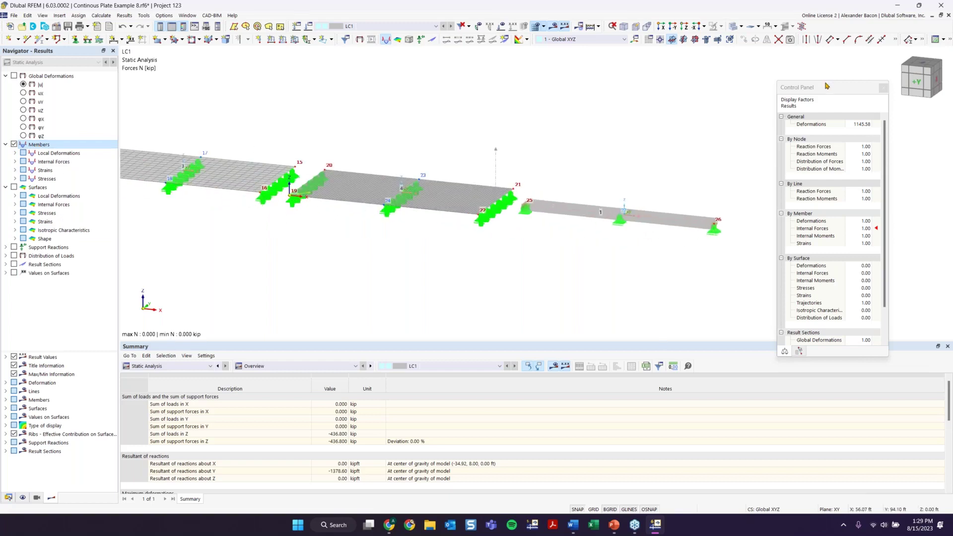
drag(827, 86, 899, 65)
middle_drag(397, 198, 275, 207)
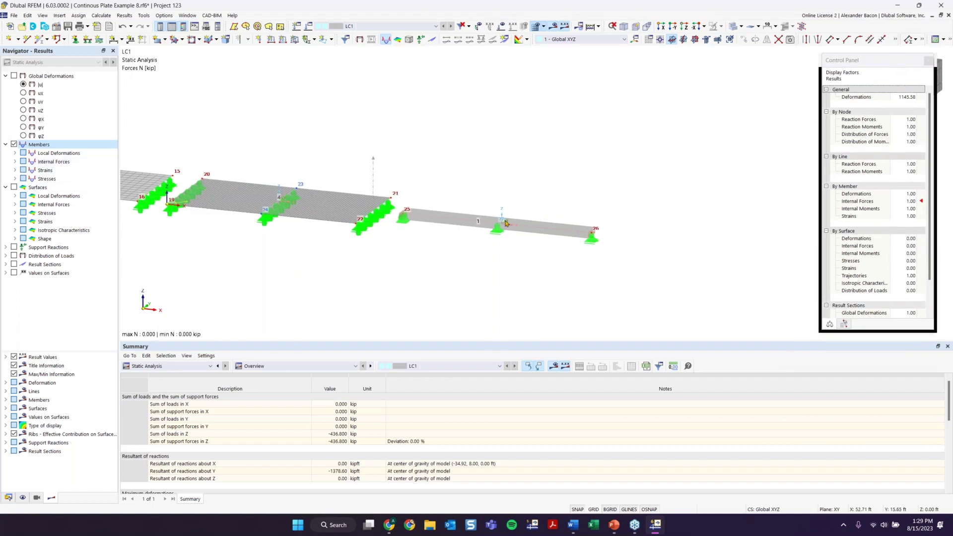
click(15, 162)
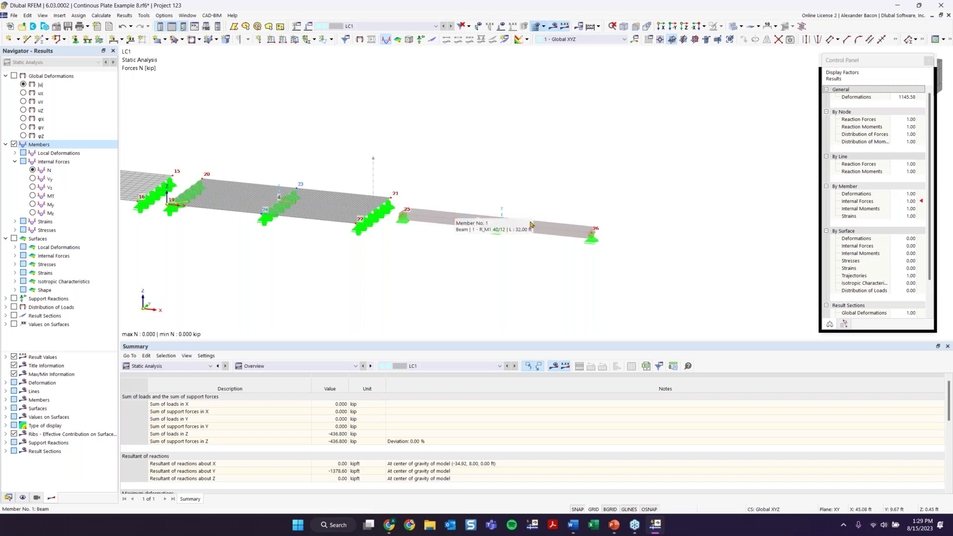
click(33, 205)
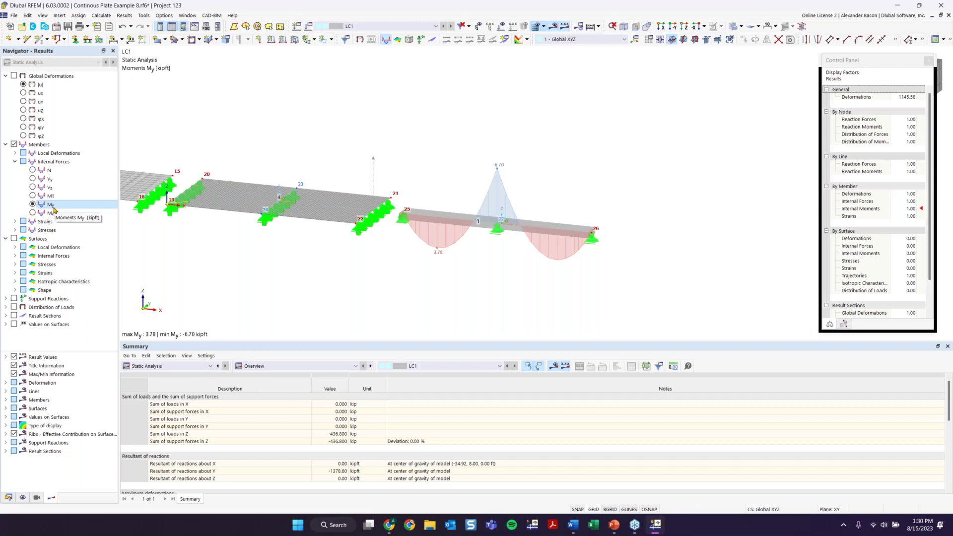
Step: View the beam's local member axes and My diagram up close with the results table closed
right_click(508, 226)
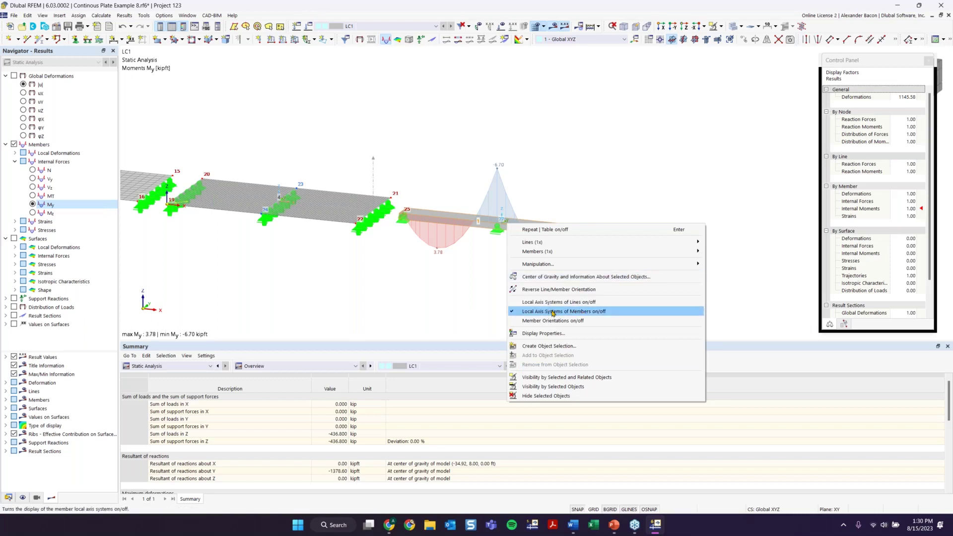
click(553, 312)
scroll(551, 201, up, 4)
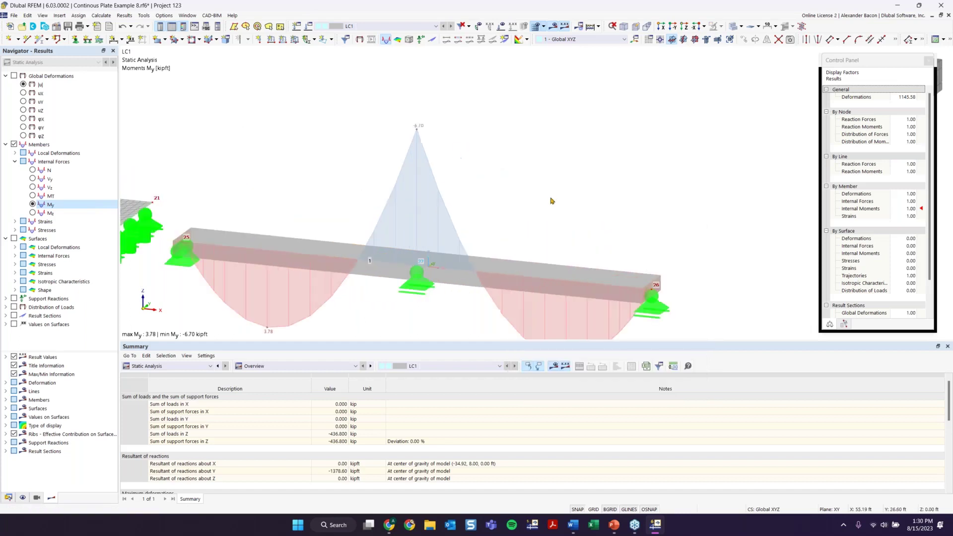
middle_drag(552, 200, 589, 142)
click(947, 347)
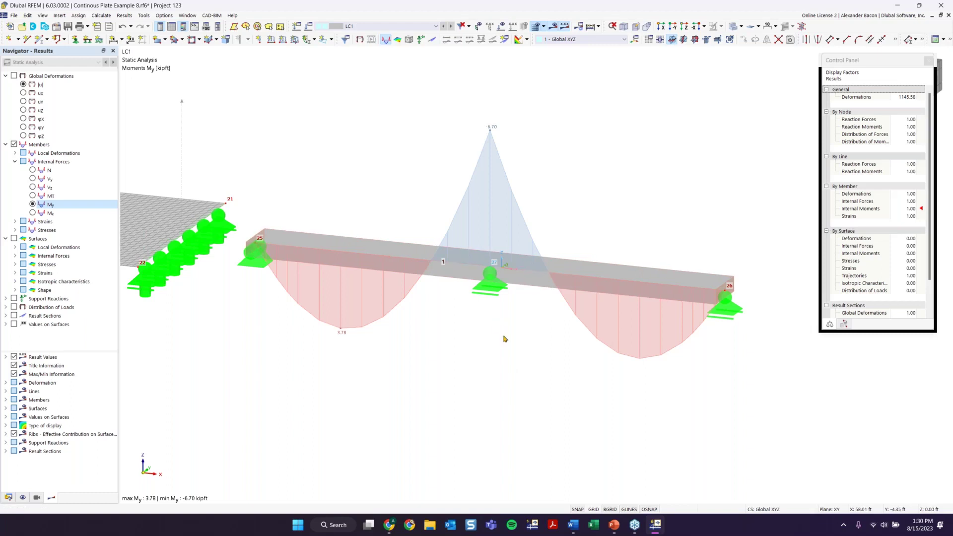
Step: Turn on the surface results for the plates and expand their basic internal forces
scroll(504, 337, down, 1)
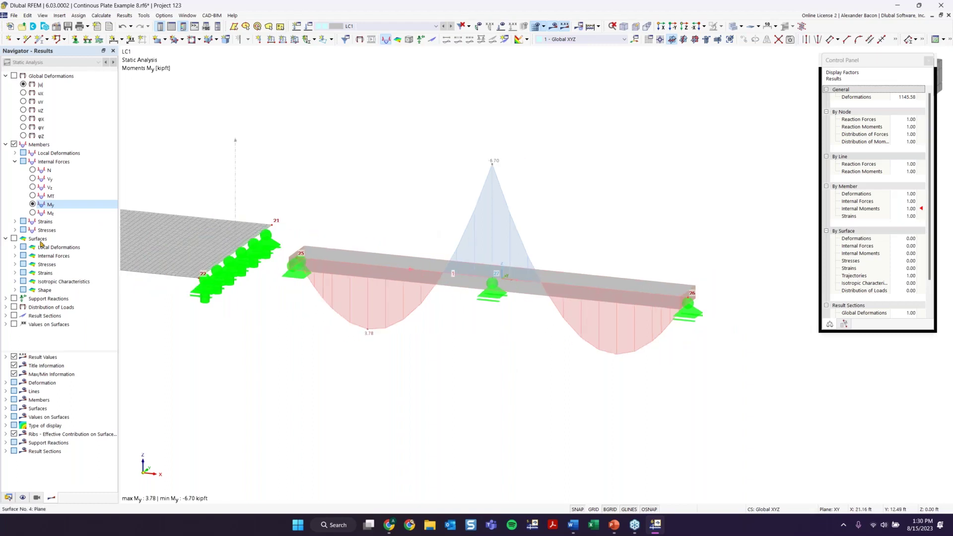
scroll(272, 315, down, 2)
scroll(272, 315, down, 2)
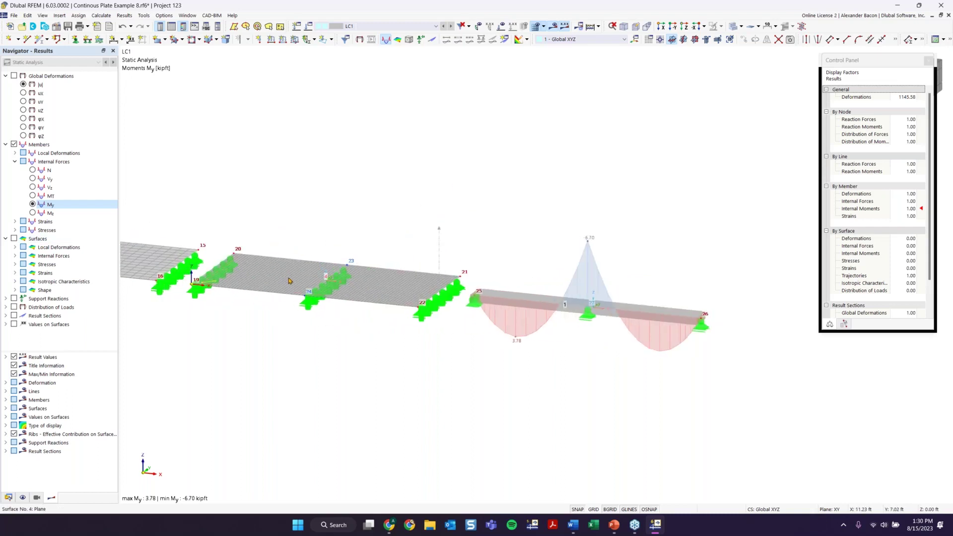
middle_drag(288, 281, 398, 293)
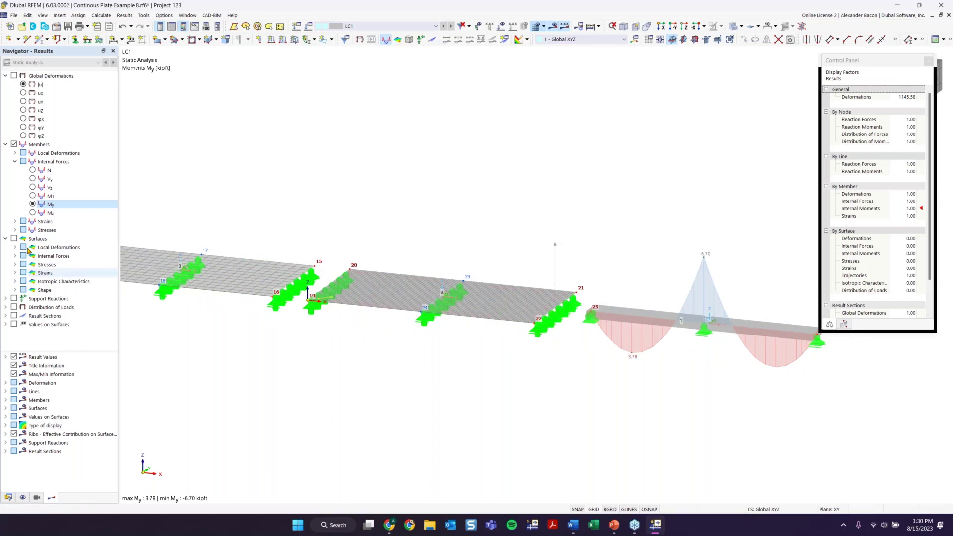
click(14, 239)
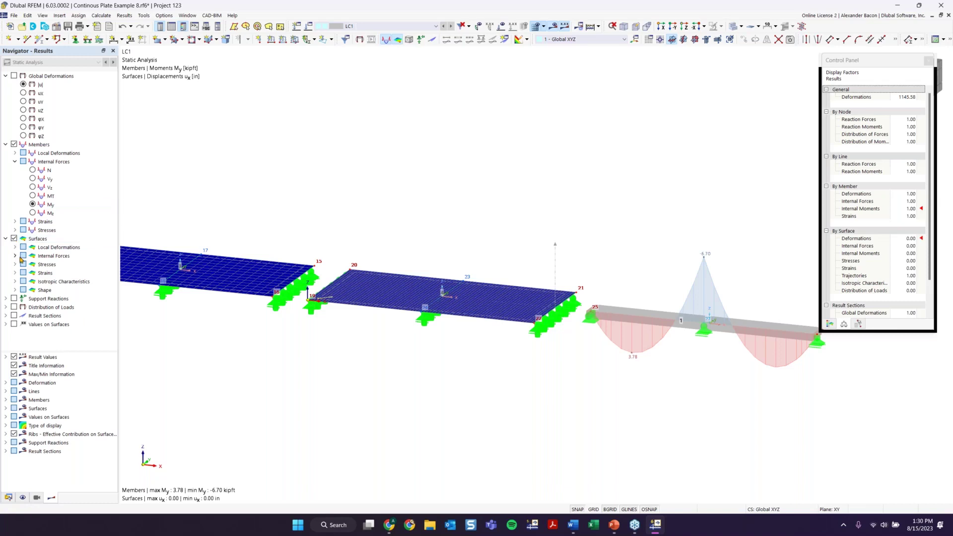
click(15, 257)
scroll(74, 275, down, 1)
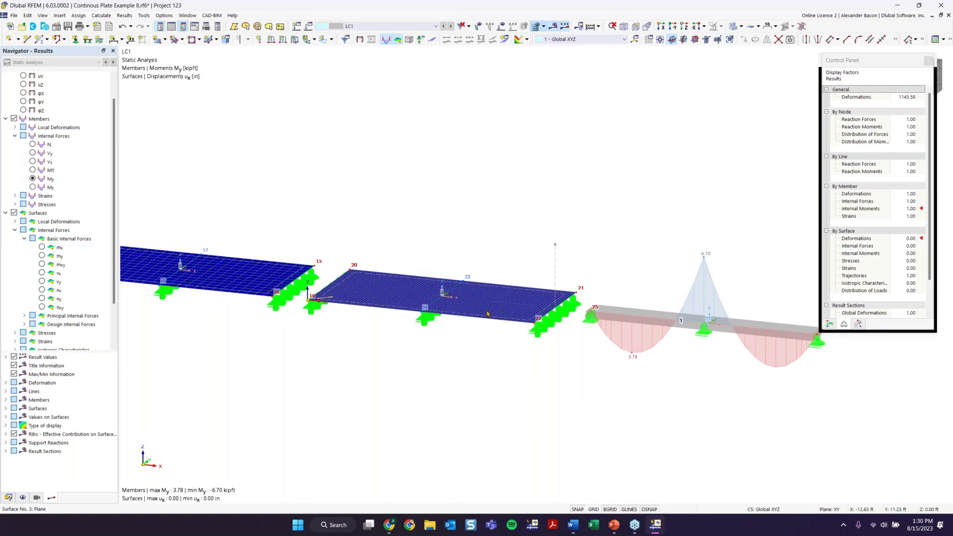
Step: Check the local axis system of surface 4 and display the mx basic moments on the plates
scroll(467, 305, up, 2)
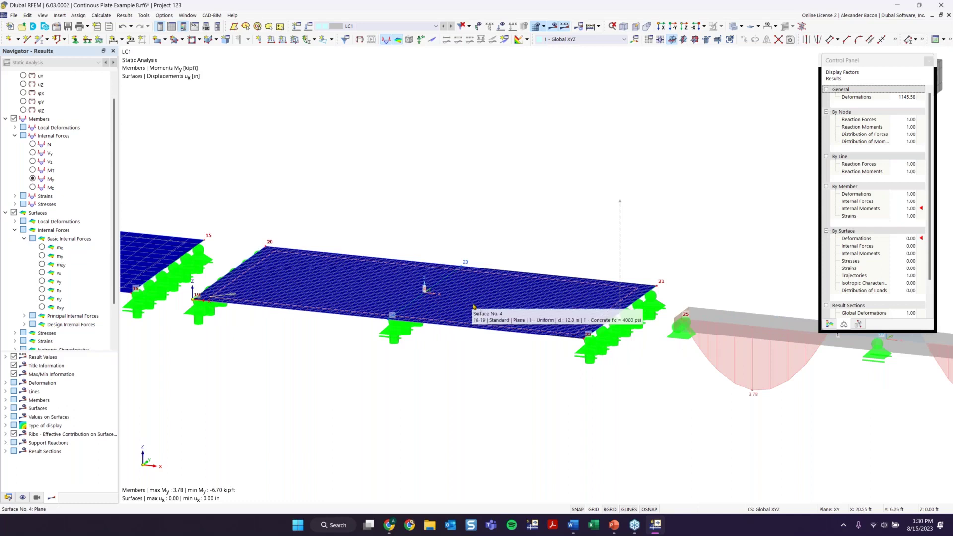
right_click(473, 306)
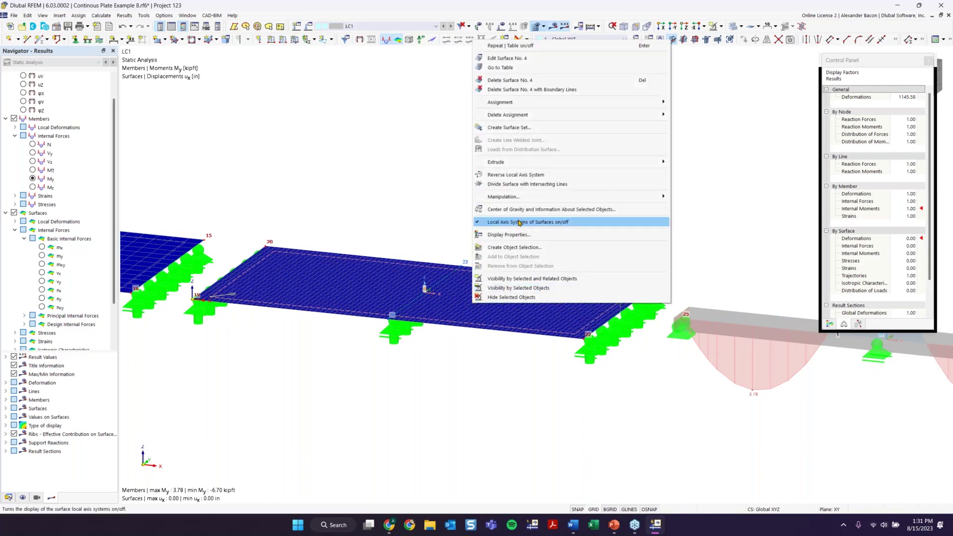
click(393, 207)
scroll(389, 206, down, 2)
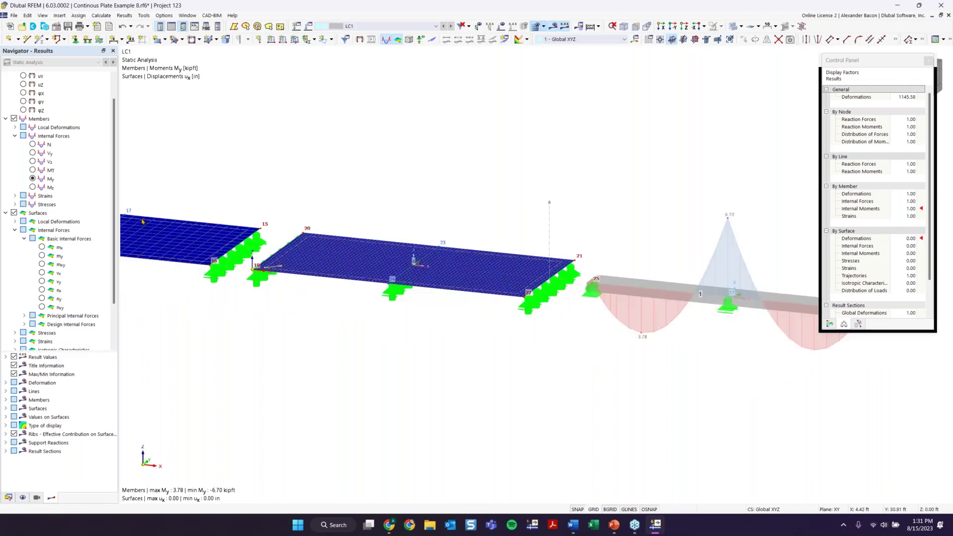
click(42, 249)
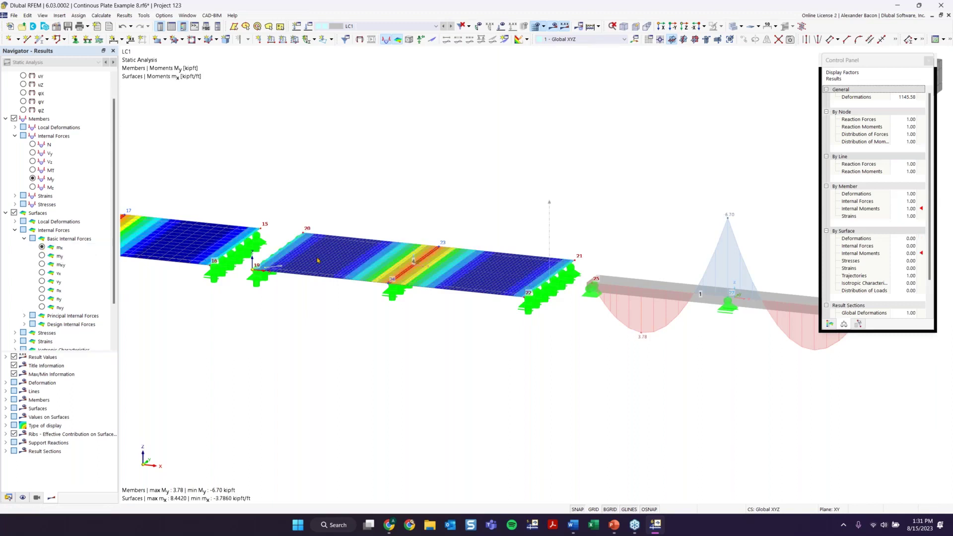
Step: Show the result sections for the plate moments and view all plates beside the beam with the control panel closed
scroll(318, 258, down, 3)
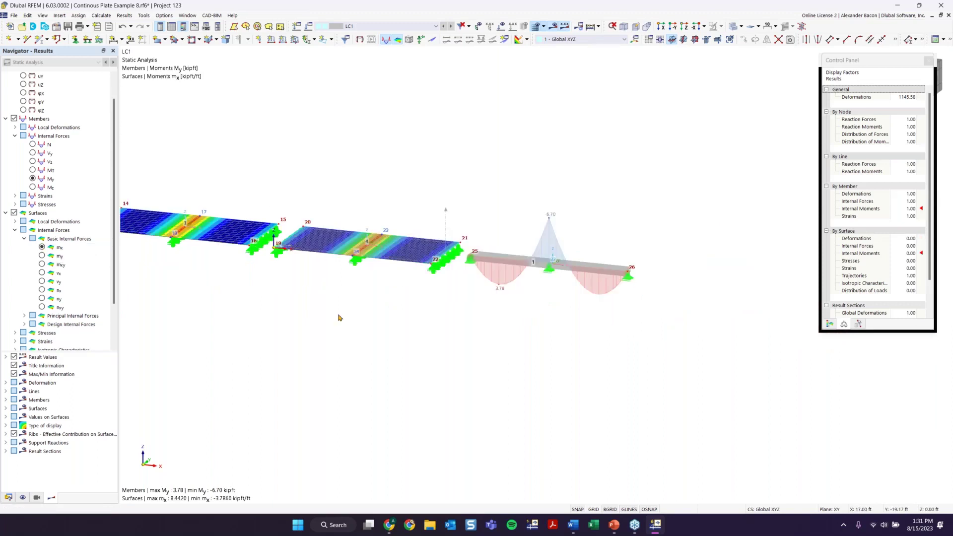
scroll(42, 288, down, 2)
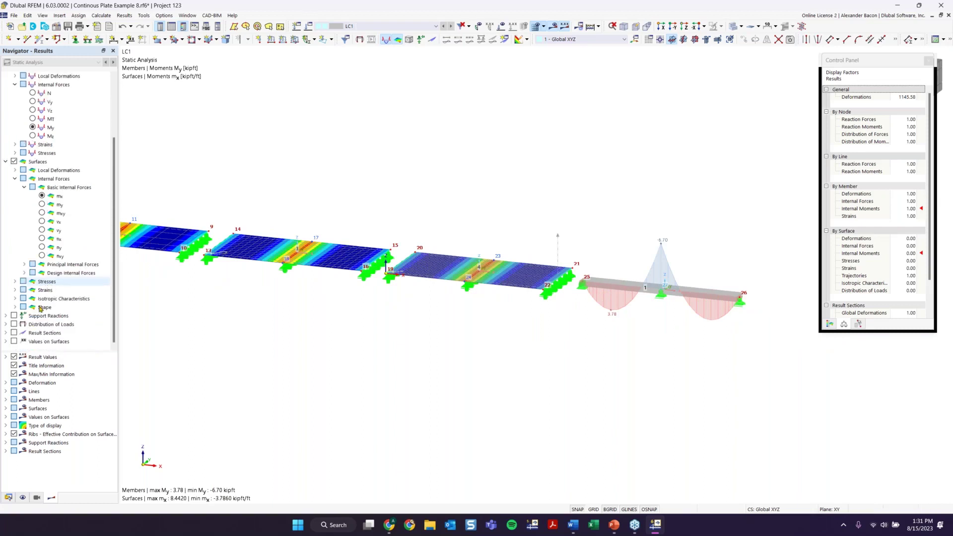
click(14, 333)
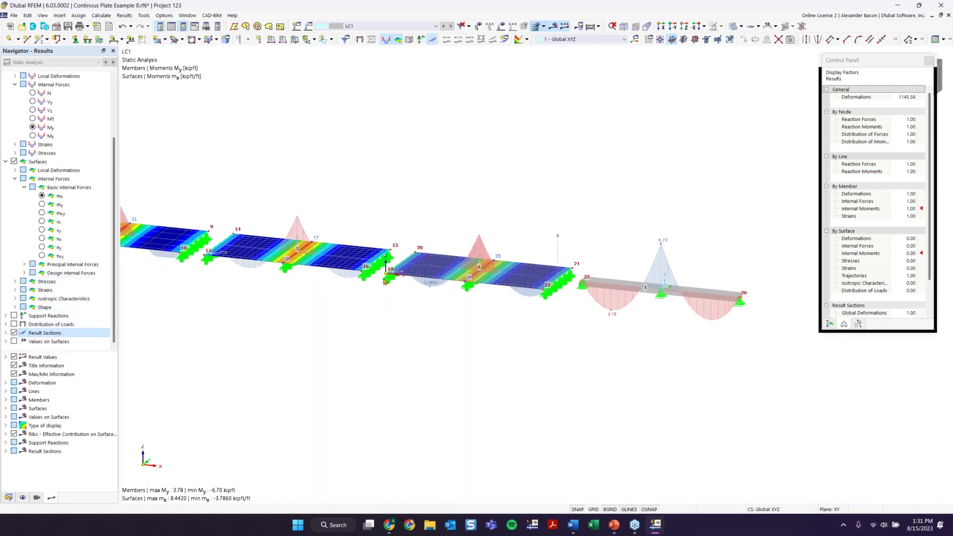
scroll(495, 234, up, 2)
middle_drag(494, 228, 539, 216)
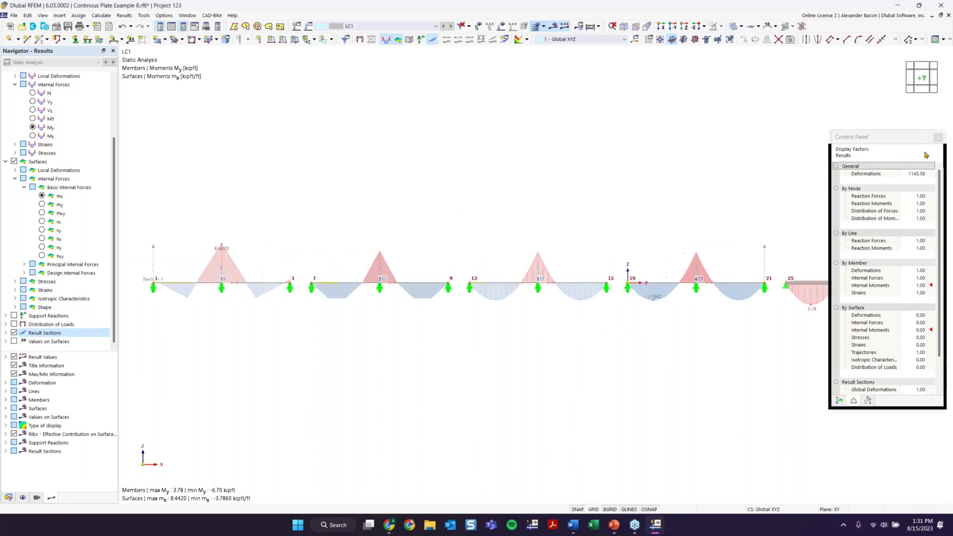
click(939, 137)
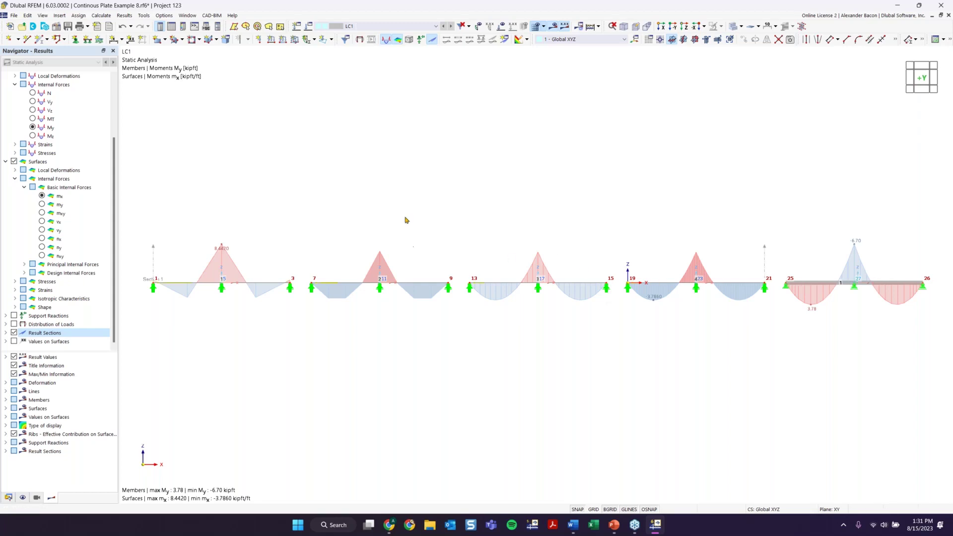
ctrl+middle_drag(405, 218, 403, 233)
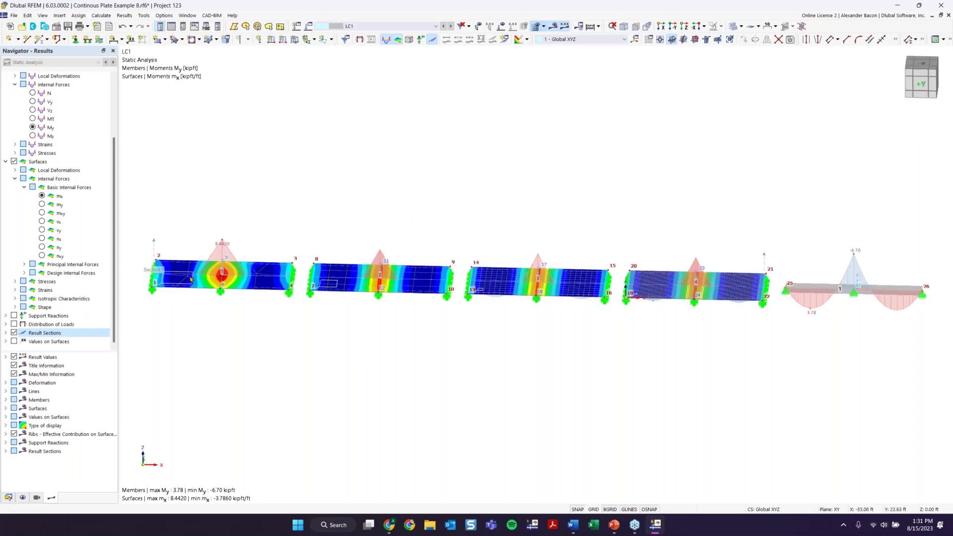
Step: Hide the results and examine the finite element meshes of the four plates from above and in a rotated 3D view
click(554, 30)
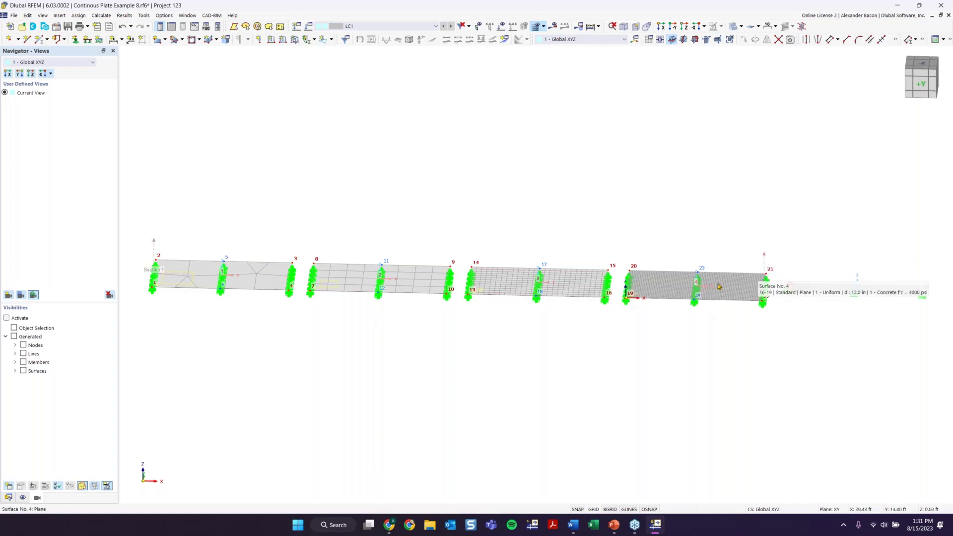
key(F7)
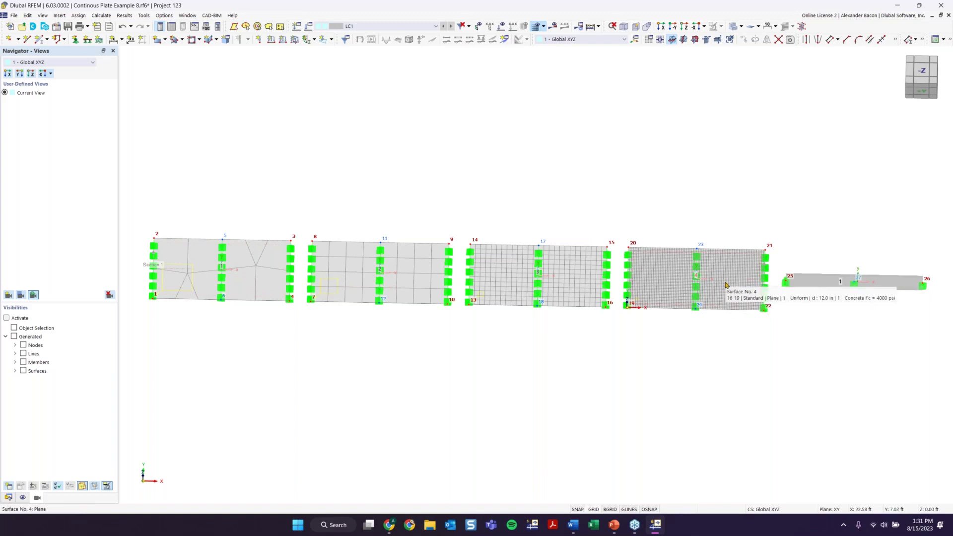
key(F7)
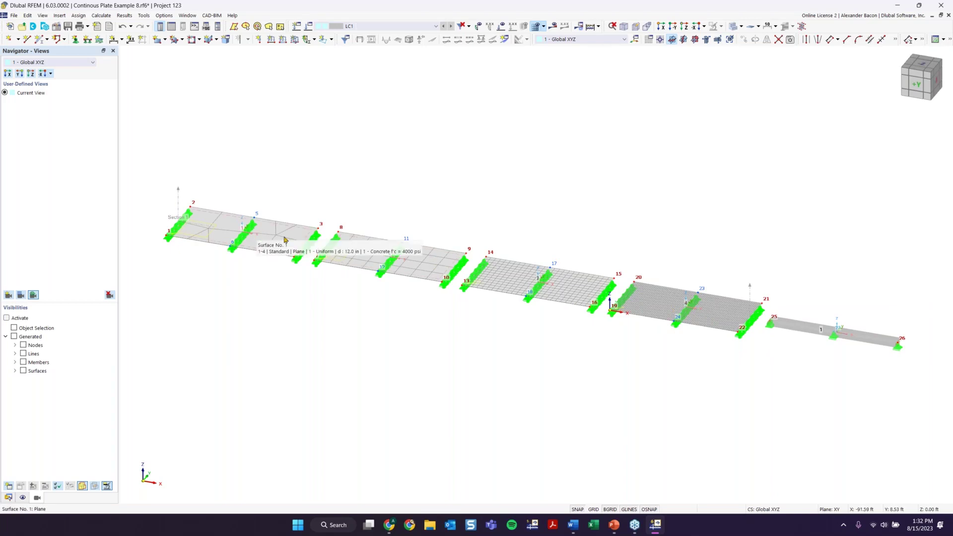
mouse_move(421, 259)
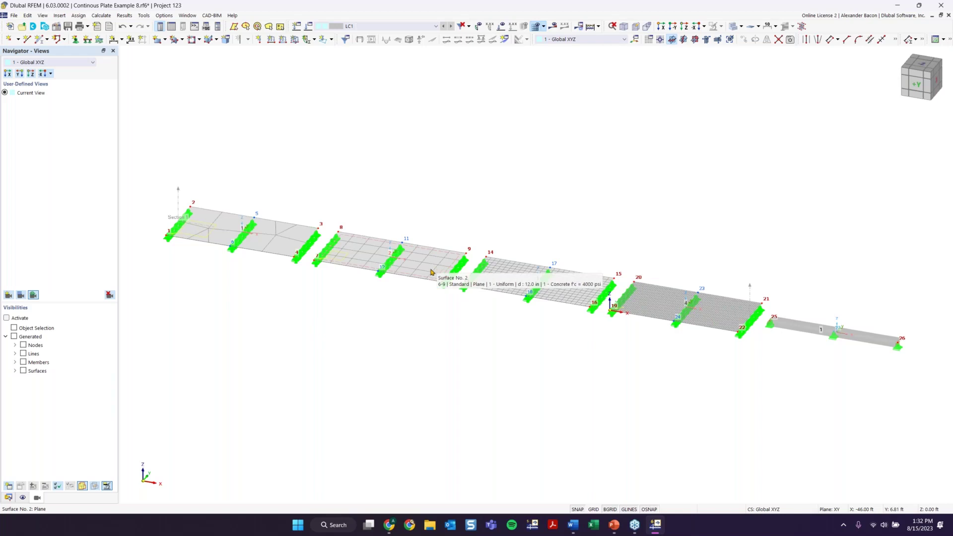
scroll(431, 272, up, 3)
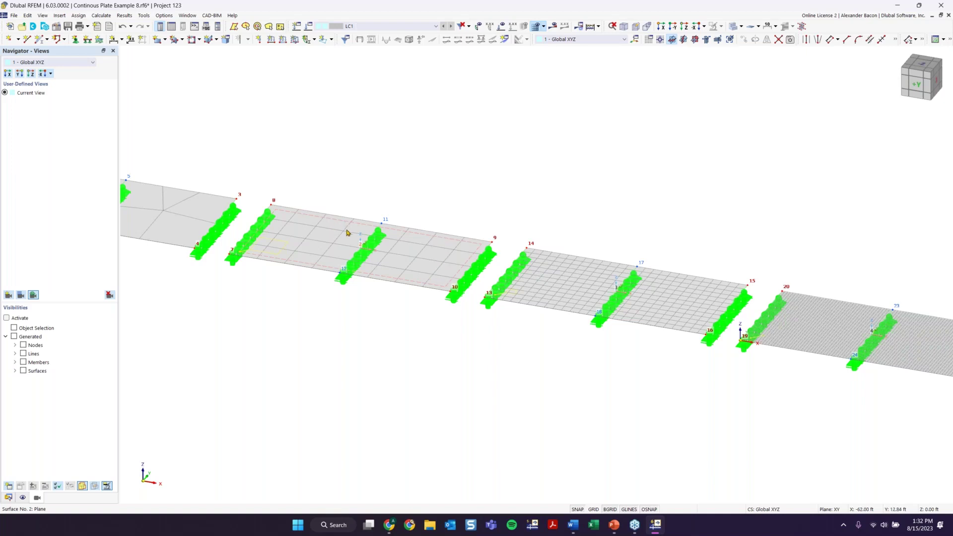
Step: Compare the mesh densities from the coarsest plate to the finest and bring all plates and the beam into view
scroll(347, 233, down, 5)
scroll(343, 231, up, 5)
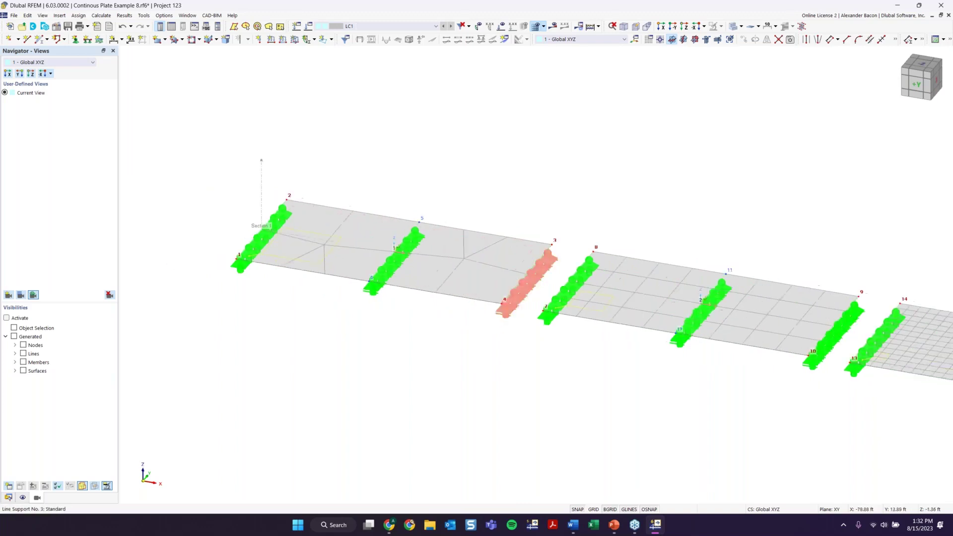
middle_drag(521, 277, 461, 290)
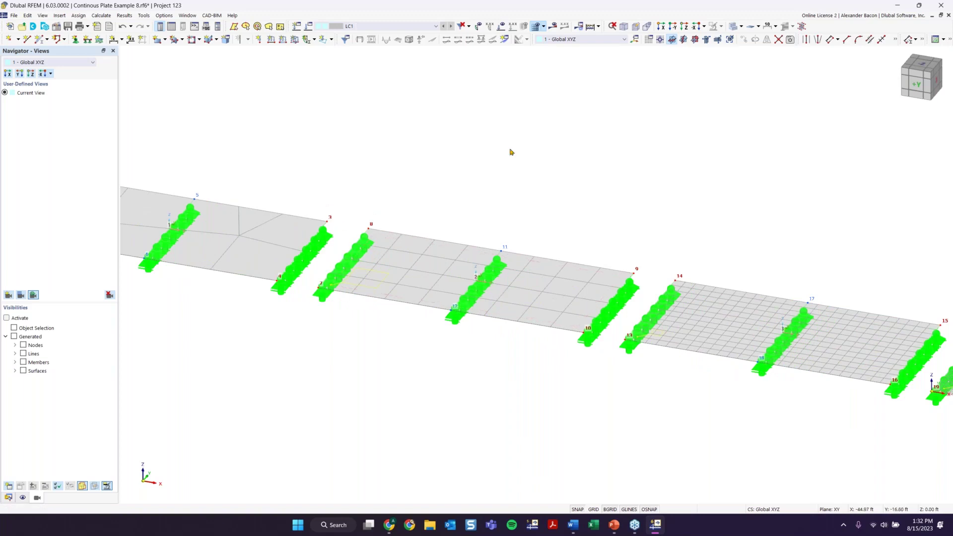
scroll(528, 322, down, 3)
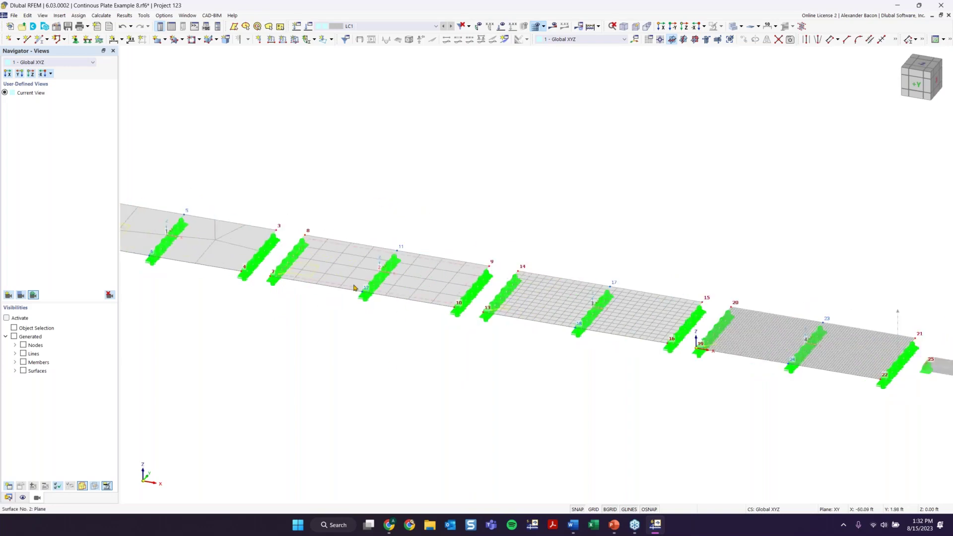
scroll(424, 328, down, 2)
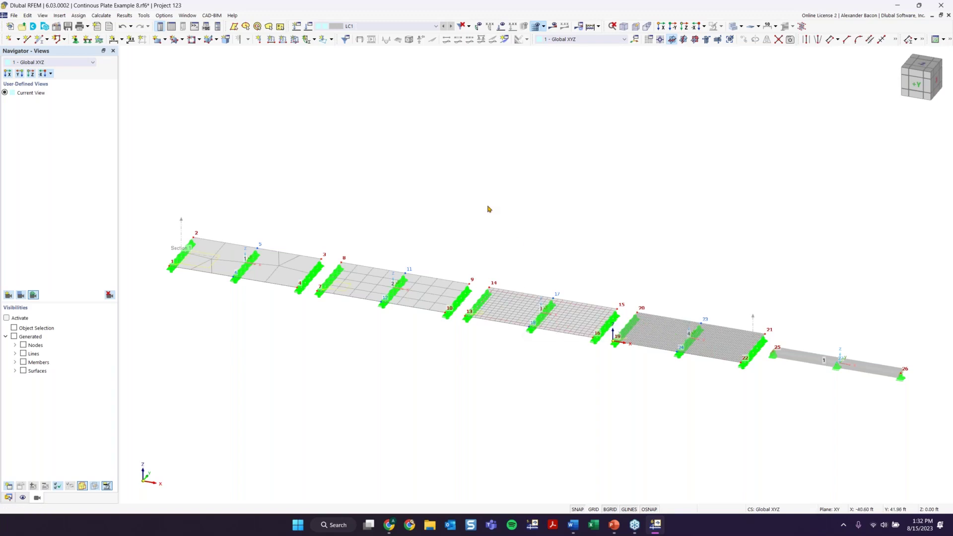
Step: Show the results again in a near-frontal view and label the result sections with their local extremes
click(554, 26)
ctrl+middle_drag(536, 215, 535, 179)
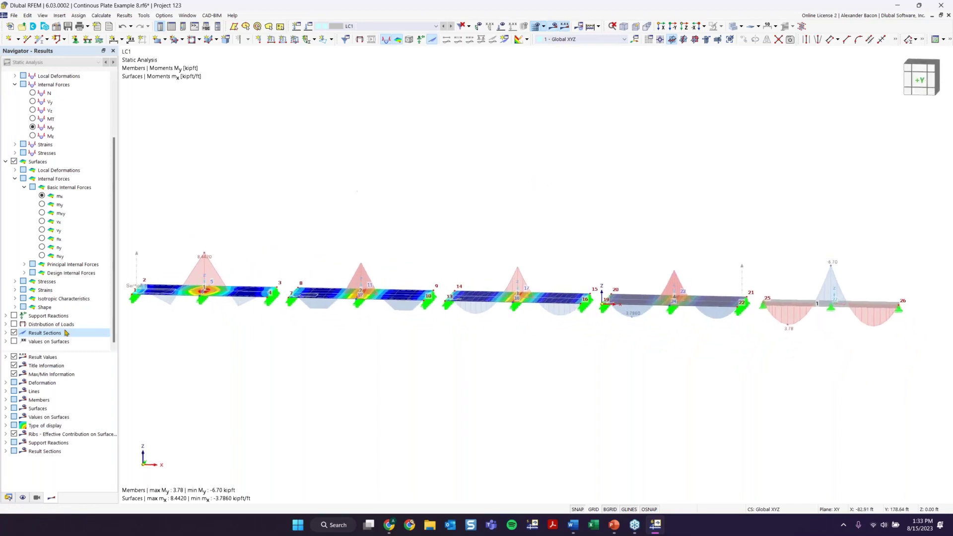
click(6, 452)
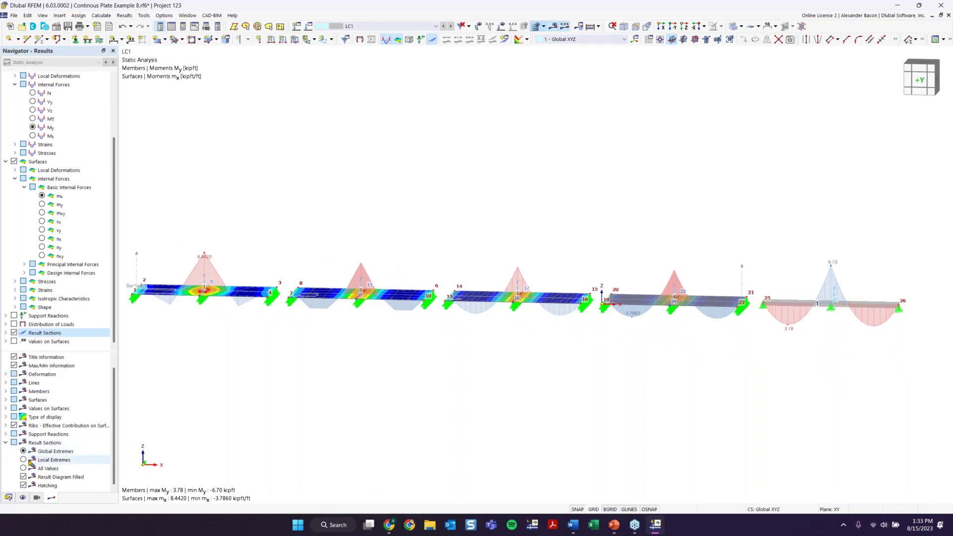
click(23, 461)
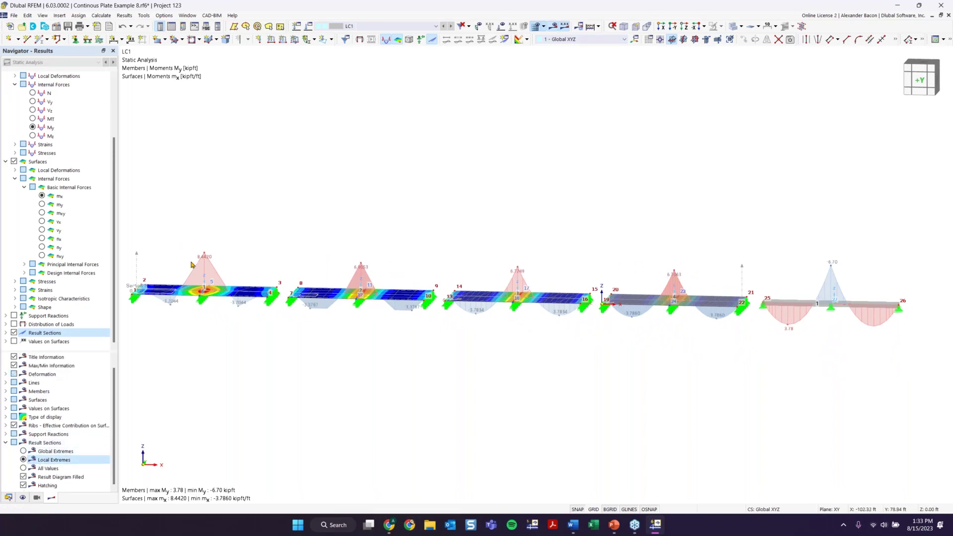
Step: Compare the peak mx moments over the middle supports from the coarsest plate to the finest
scroll(202, 258, up, 2)
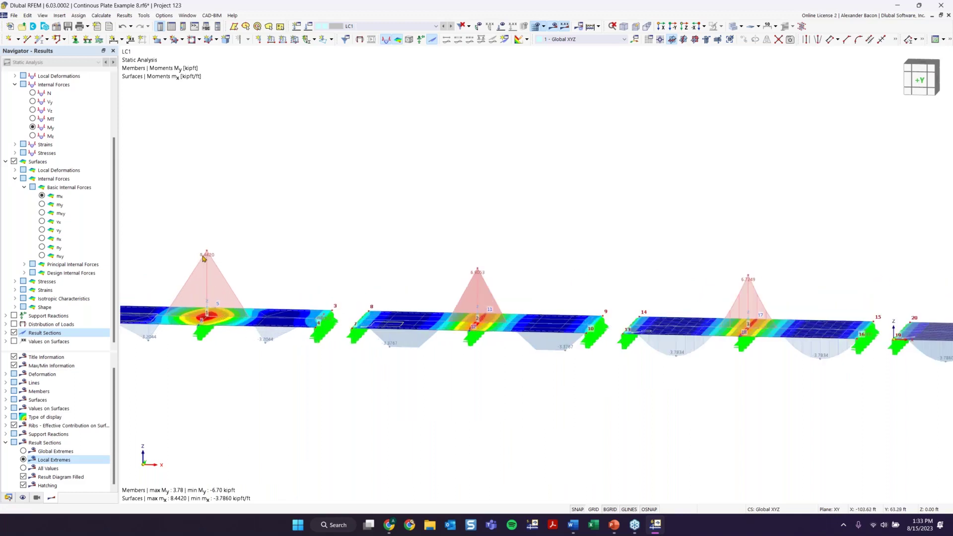
scroll(368, 263, up, 2)
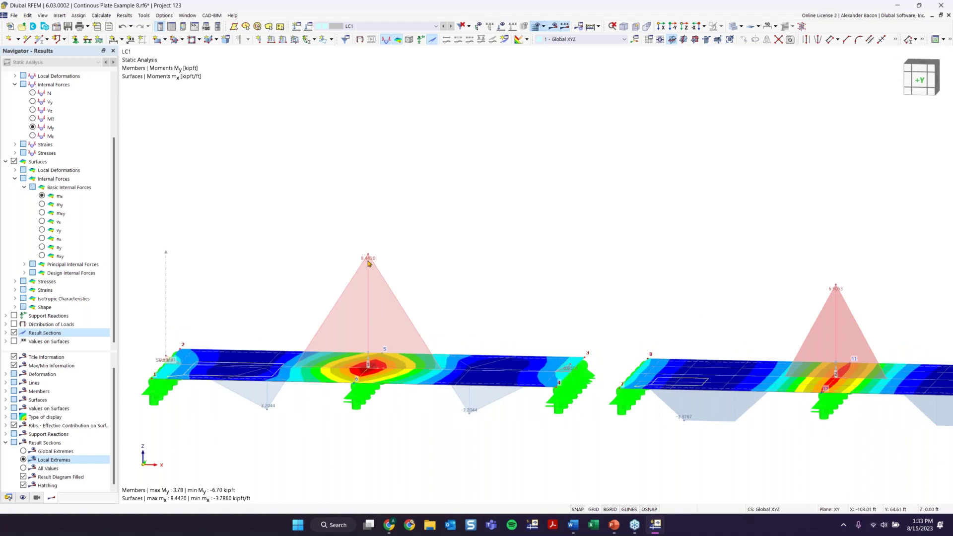
scroll(369, 263, down, 3)
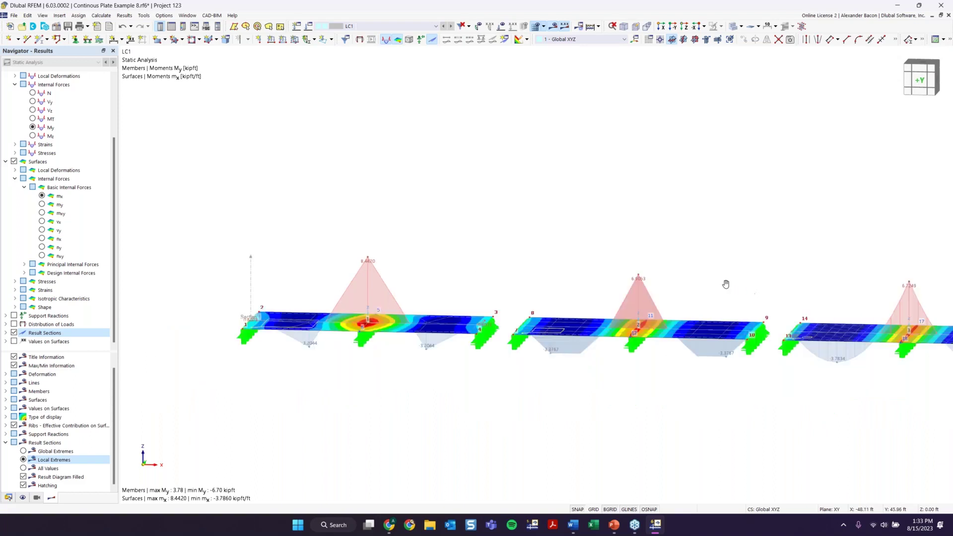
middle_drag(666, 283, 305, 291)
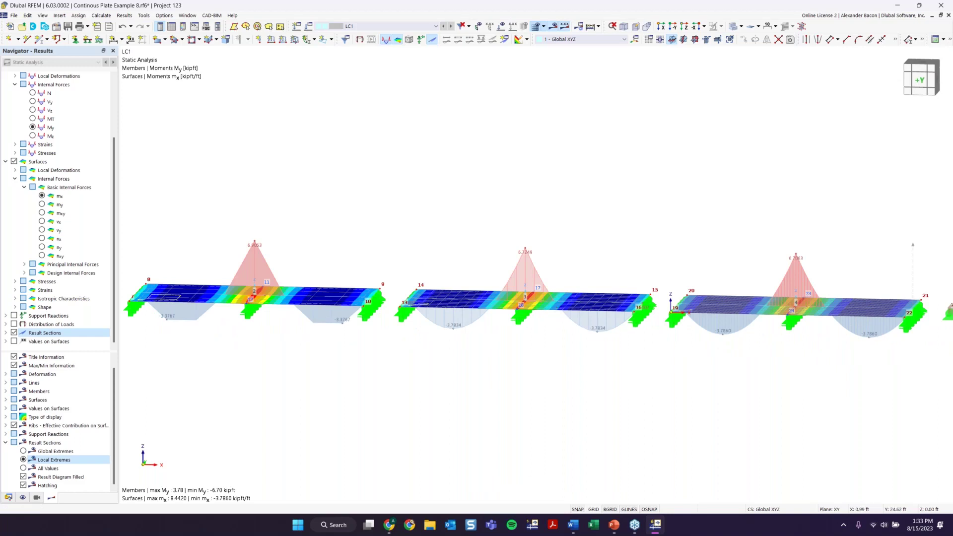
middle_drag(794, 274, 421, 286)
scroll(421, 286, up, 3)
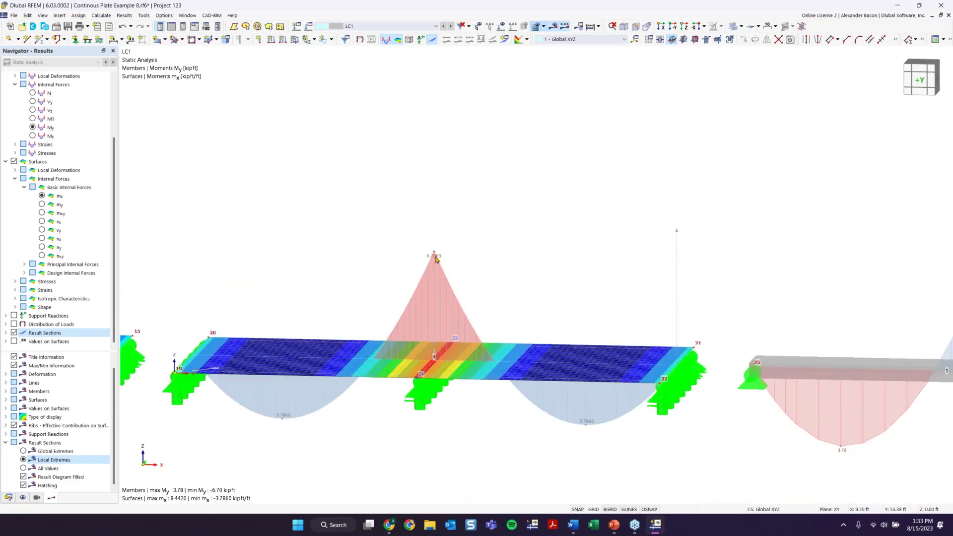
Step: Compare the support and span mx moments of surface 4 with the My moments of the adjacent beam
middle_drag(582, 285, 413, 281)
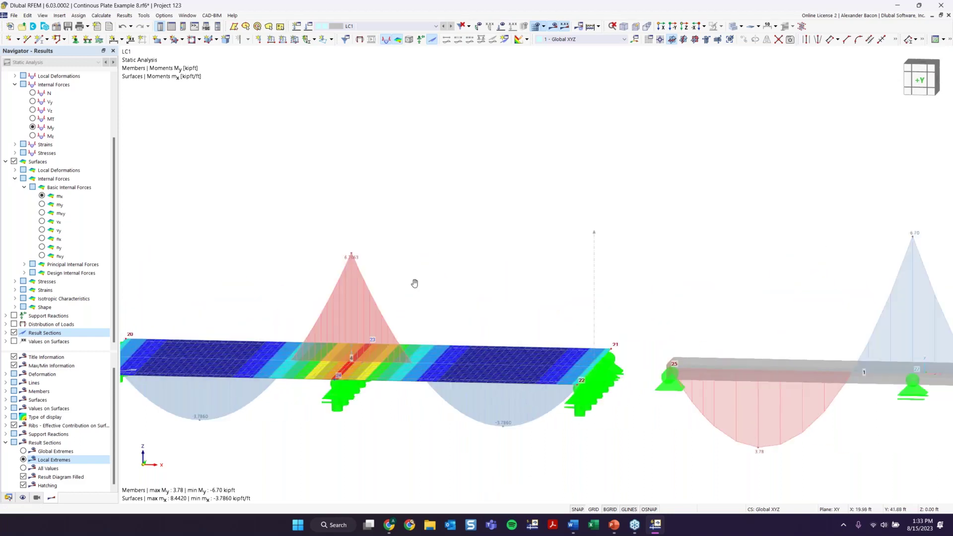
scroll(627, 295, up, 2)
scroll(781, 321, down, 3)
scroll(781, 320, down, 3)
scroll(781, 320, up, 2)
middle_drag(781, 321, 638, 313)
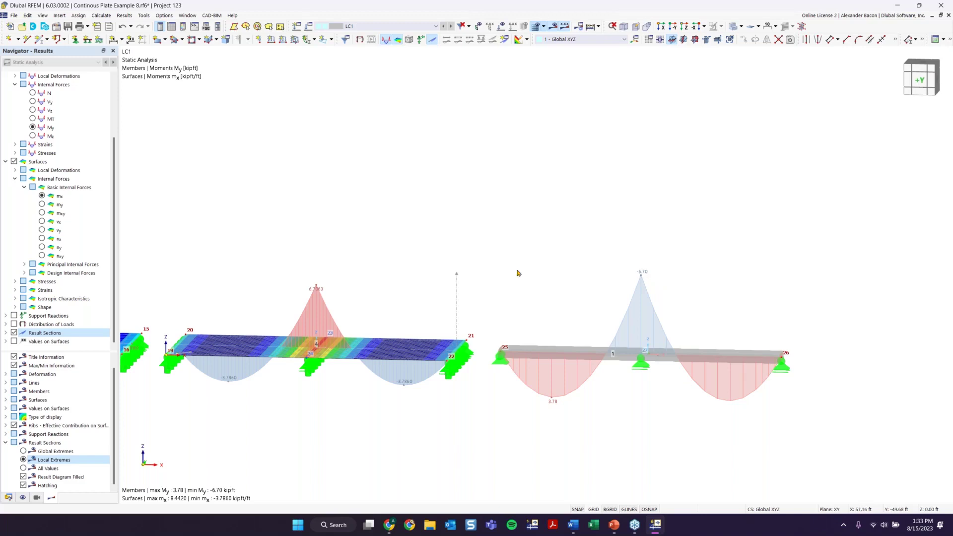
scroll(196, 343, up, 3)
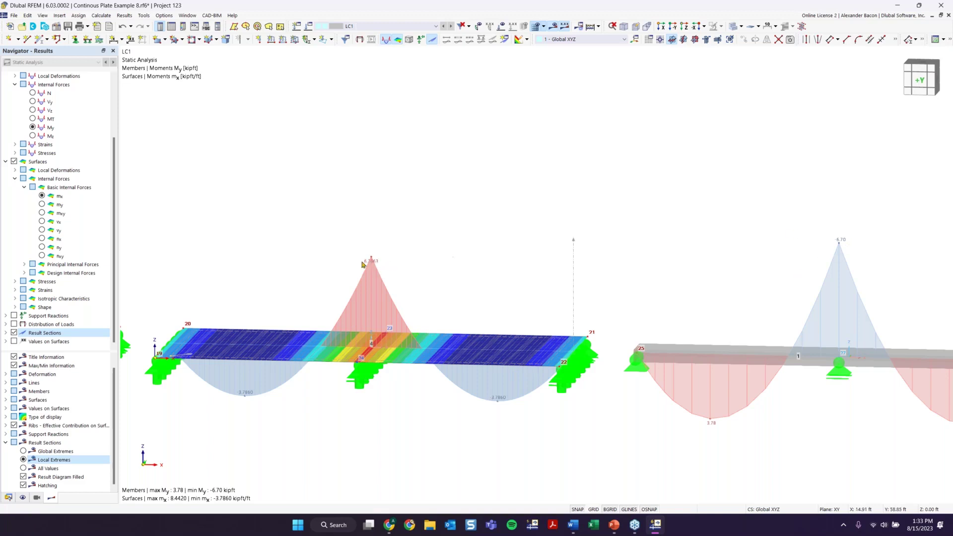
scroll(370, 265, down, 4)
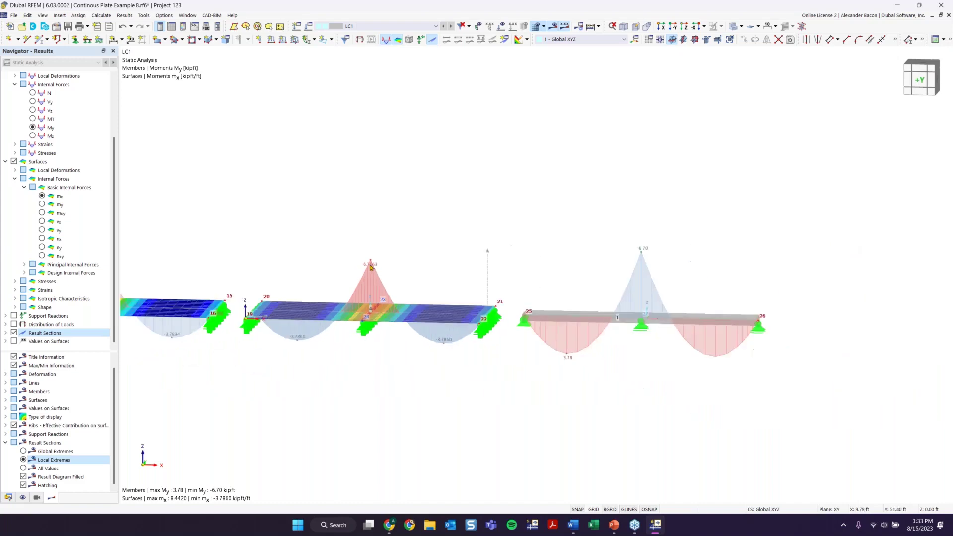
Step: Review the section moments across the four plates and inspect the mx contours of surface 4 in a rotated 3D view
middle_drag(529, 277, 945, 313)
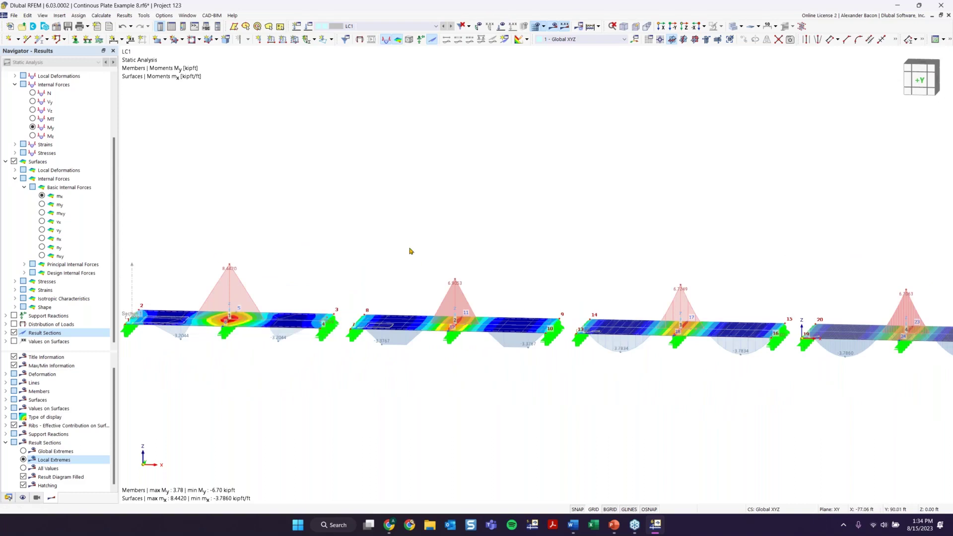
middle_drag(608, 317, 440, 319)
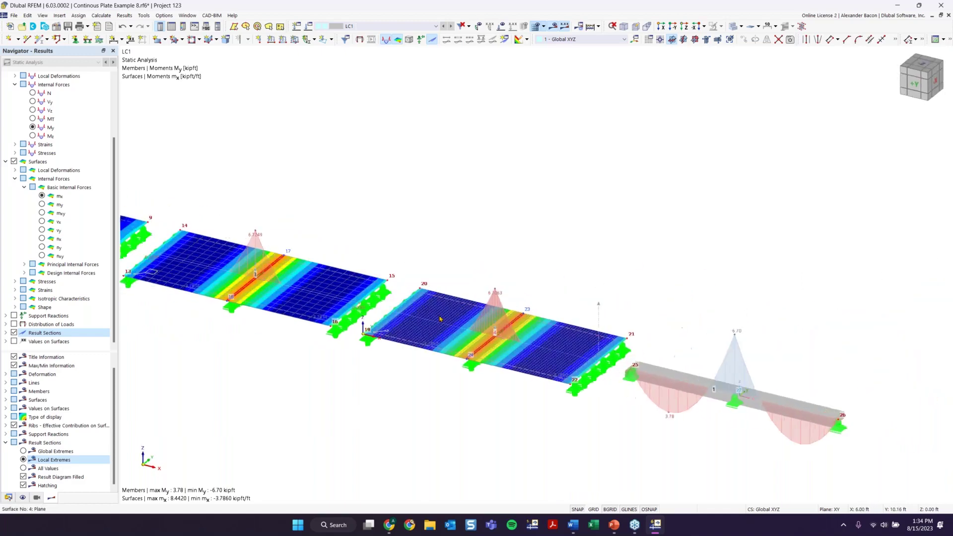
scroll(536, 340, up, 5)
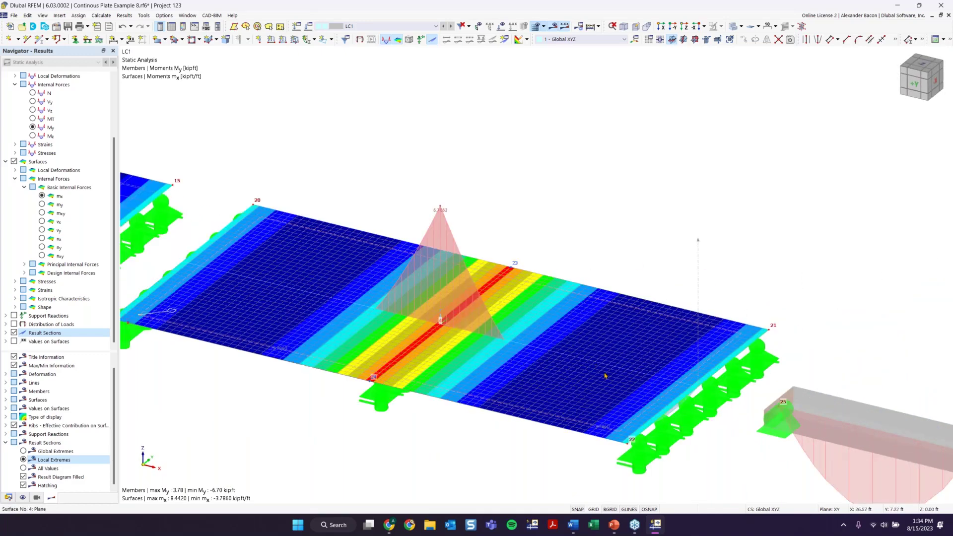
scroll(575, 369, down, 1)
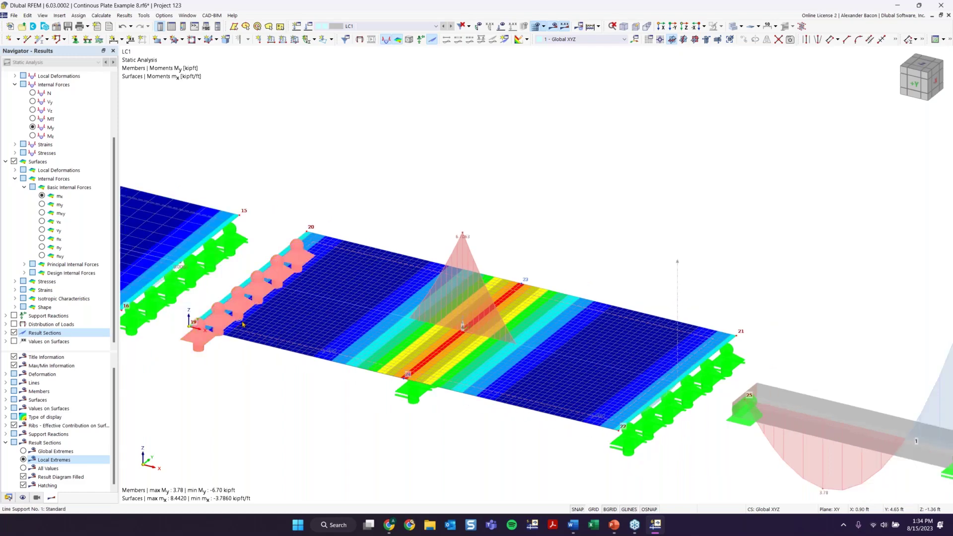
scroll(436, 202, down, 2)
scroll(368, 204, up, 3)
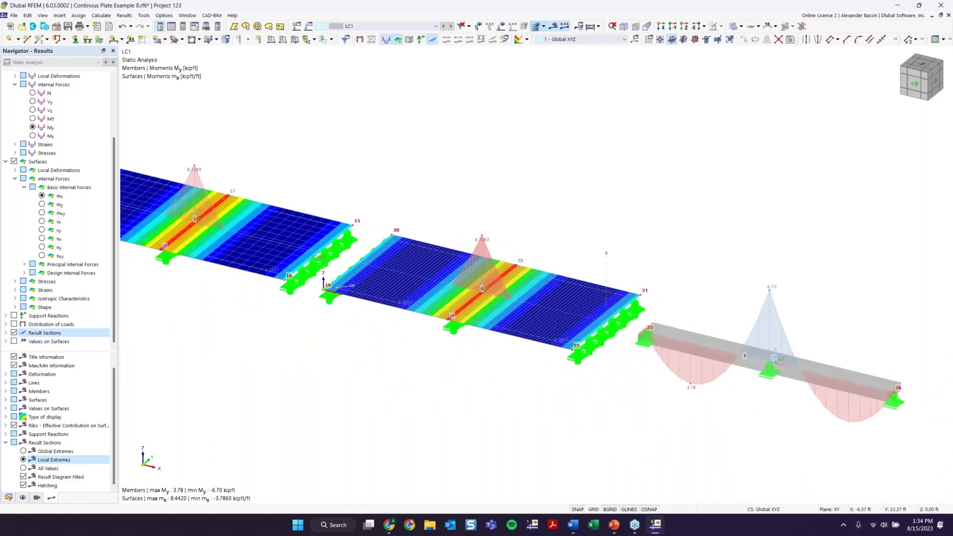
Step: Compare the mx contours and meshes of surfaces 3 and 4 in 3D, with the beam's moment diagram alongside
middle_drag(449, 201, 555, 232)
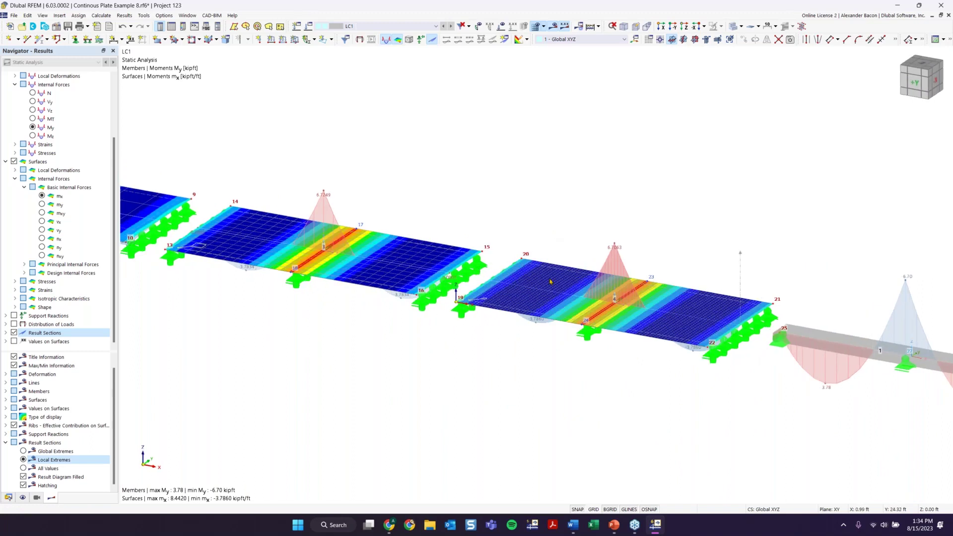
scroll(544, 288, up, 3)
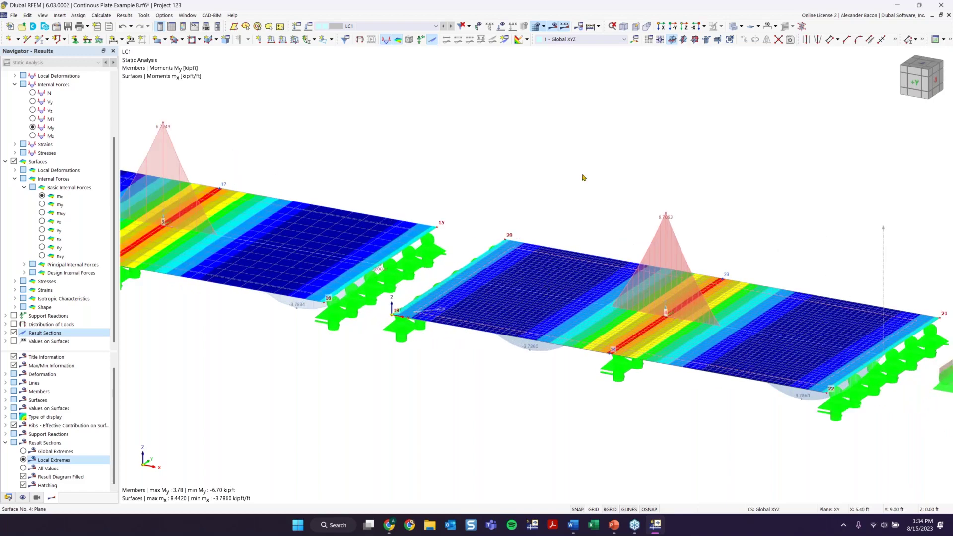
scroll(583, 189, down, 2)
middle_drag(543, 185, 444, 187)
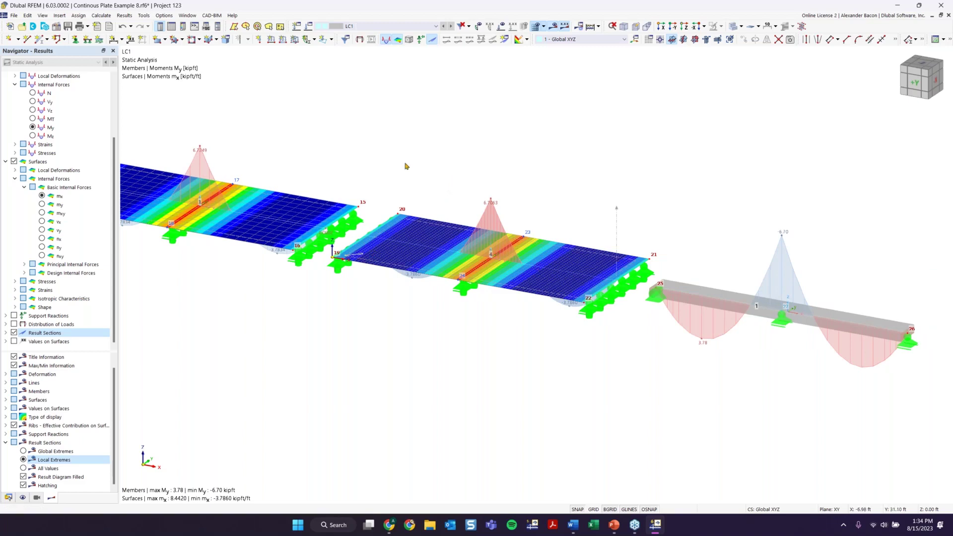
scroll(447, 185, down, 1)
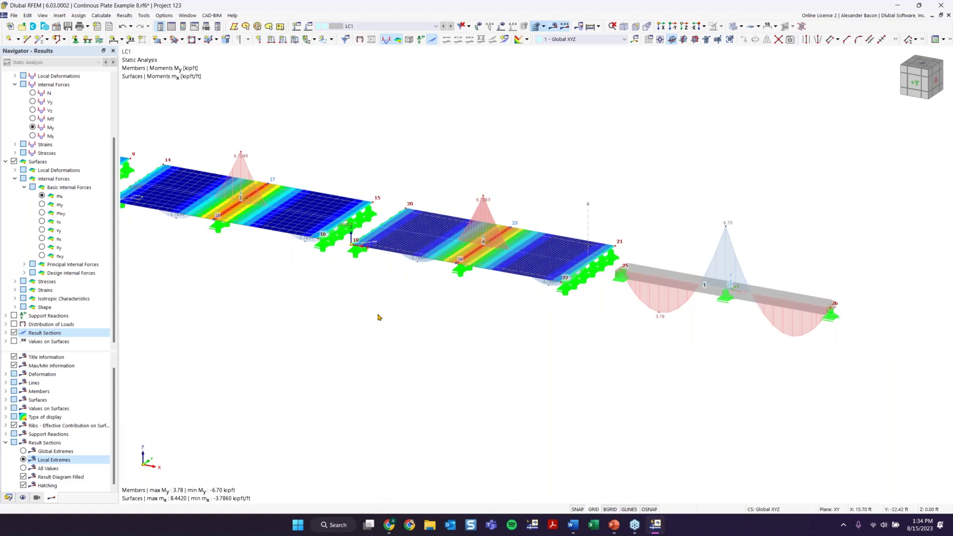
scroll(385, 278, down, 2)
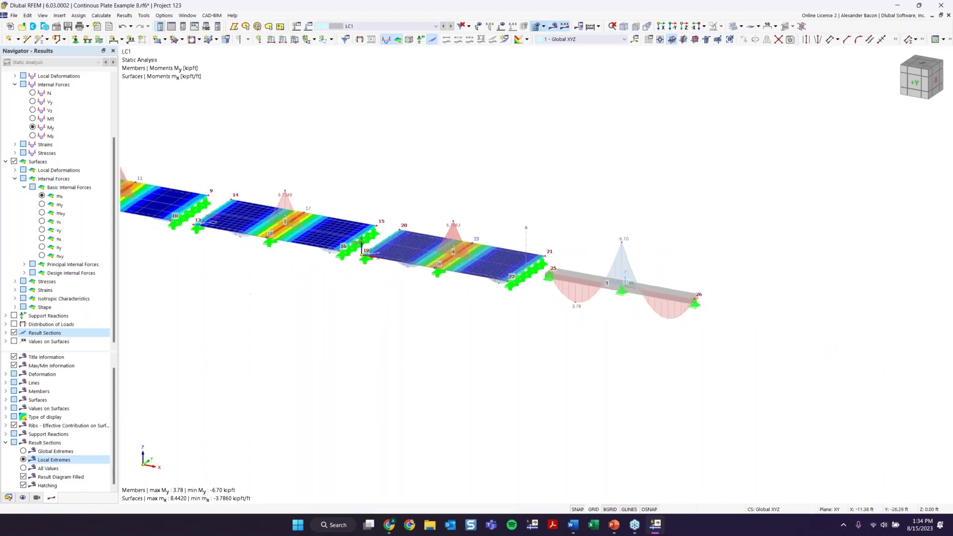
Step: Compare the moment diagrams of surfaces 3 and 4 in the Y-direction view and from slightly rotated angles
key(ctrl+shift+y)
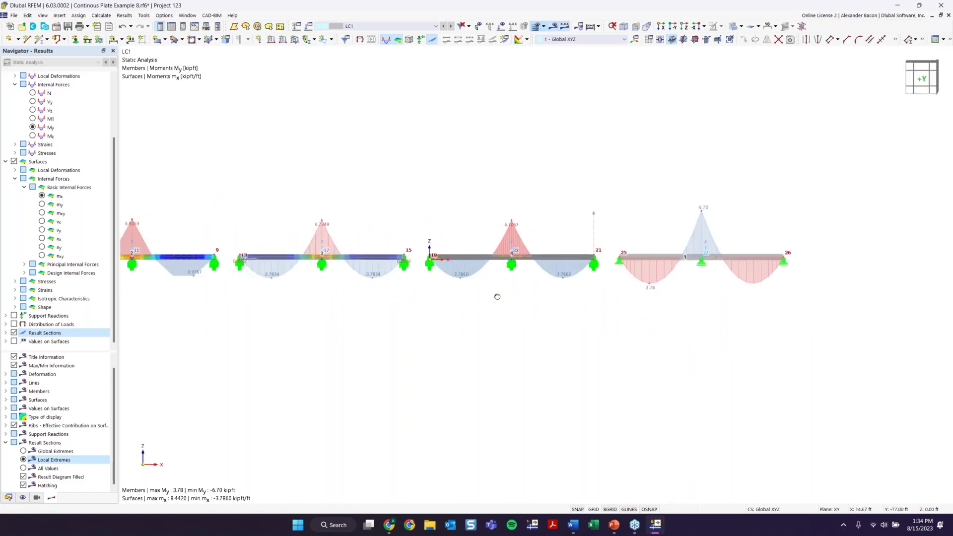
ctrl+middle_drag(498, 296, 451, 291)
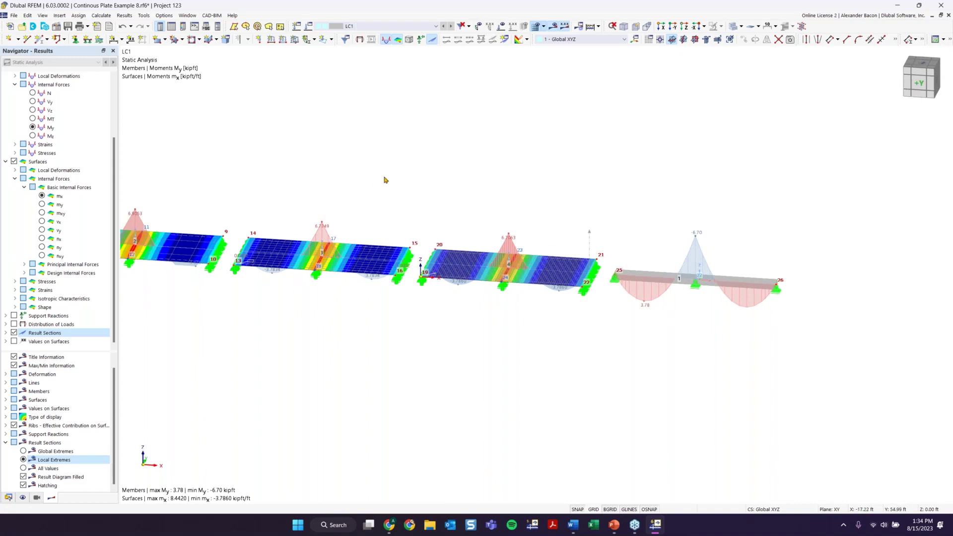
scroll(348, 234, up, 2)
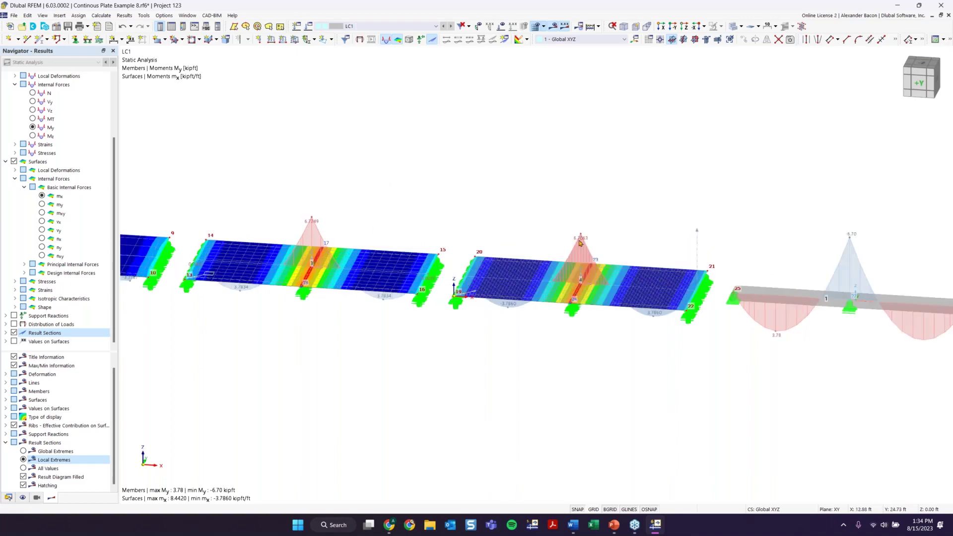
key(ctrl+shift+y)
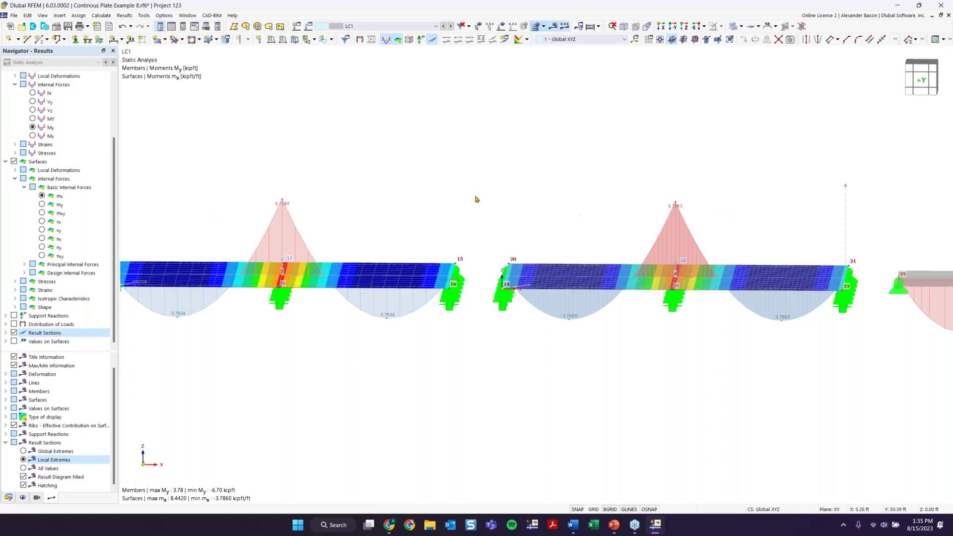
scroll(472, 198, down, 1)
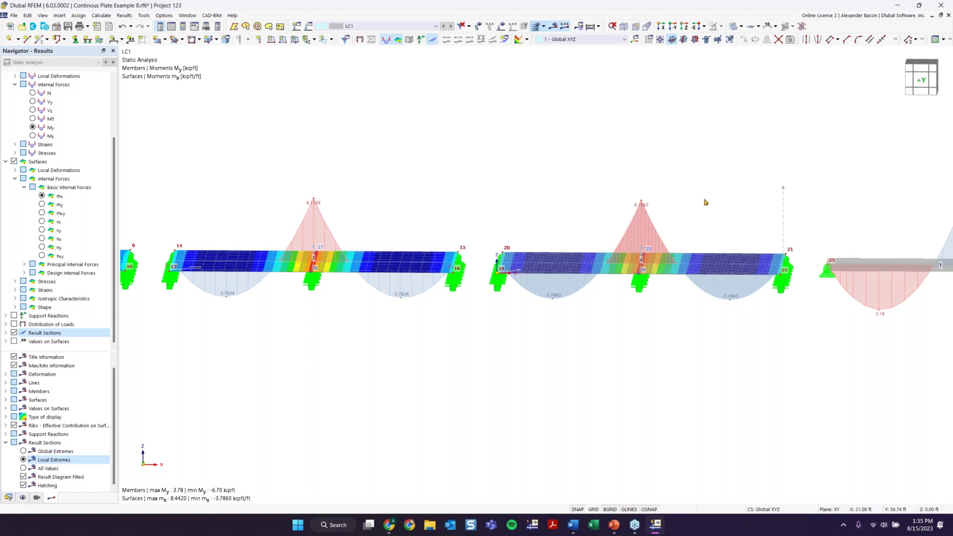
ctrl+middle_drag(684, 187, 666, 189)
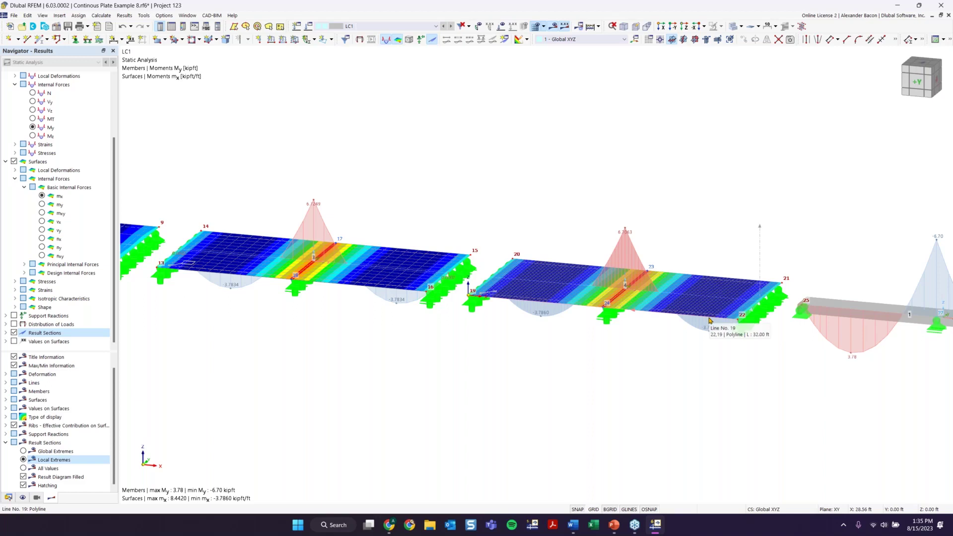
Step: Examine the mx results of surfaces 2 to 4 together with the beam's moments in a rotated 3D overview
scroll(625, 362, down, 4)
ctrl+middle_drag(541, 381, 278, 258)
scroll(271, 253, up, 3)
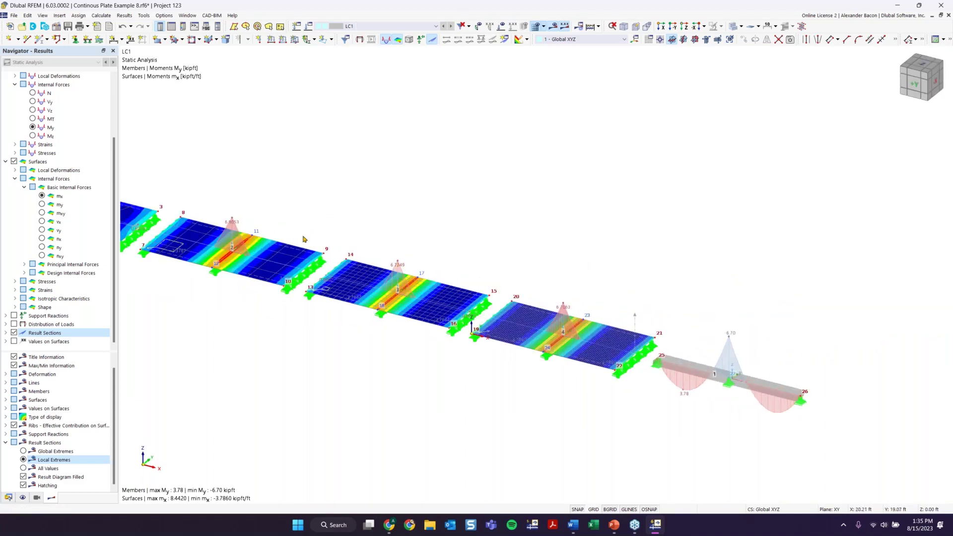
scroll(631, 385, down, 2)
scroll(631, 385, down, 1)
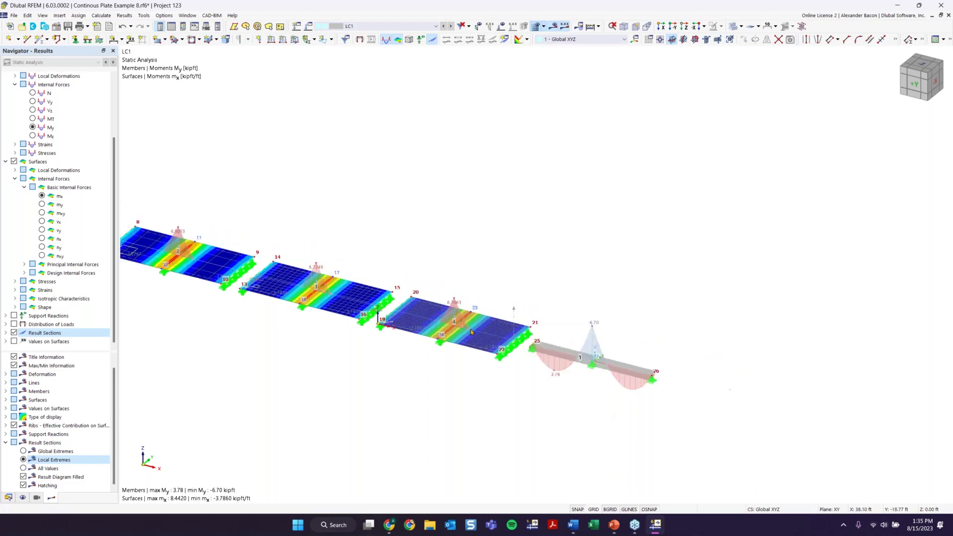
scroll(494, 318, up, 3)
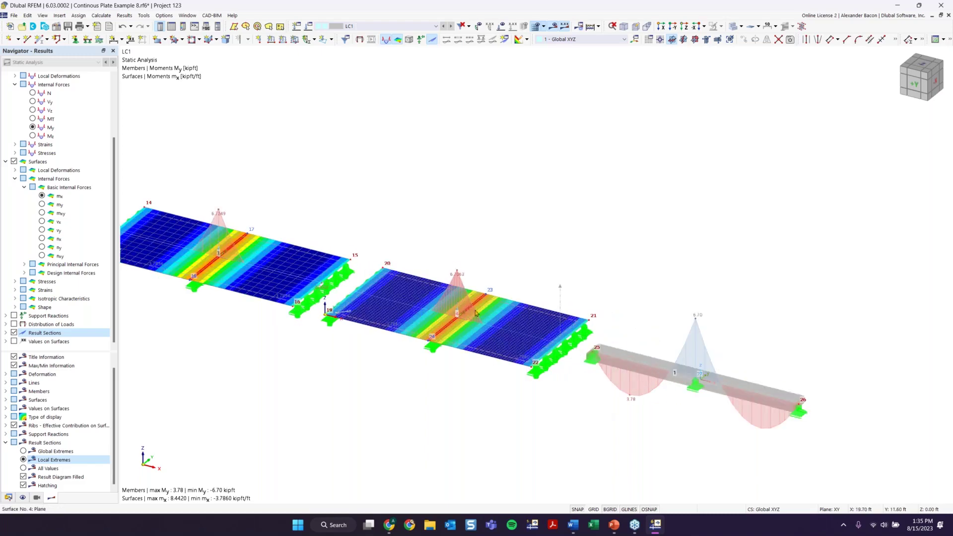
Step: Review the result diagrams of result section No. 1, comparing global deformations and mx moments across the four plates
scroll(582, 265, down, 2)
ctrl+middle_drag(546, 271, 533, 239)
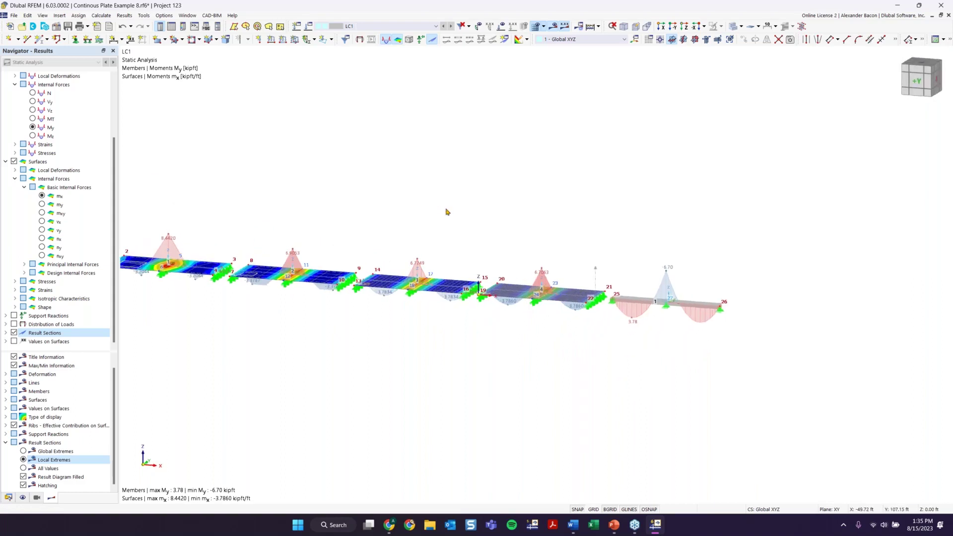
scroll(268, 272, up, 3)
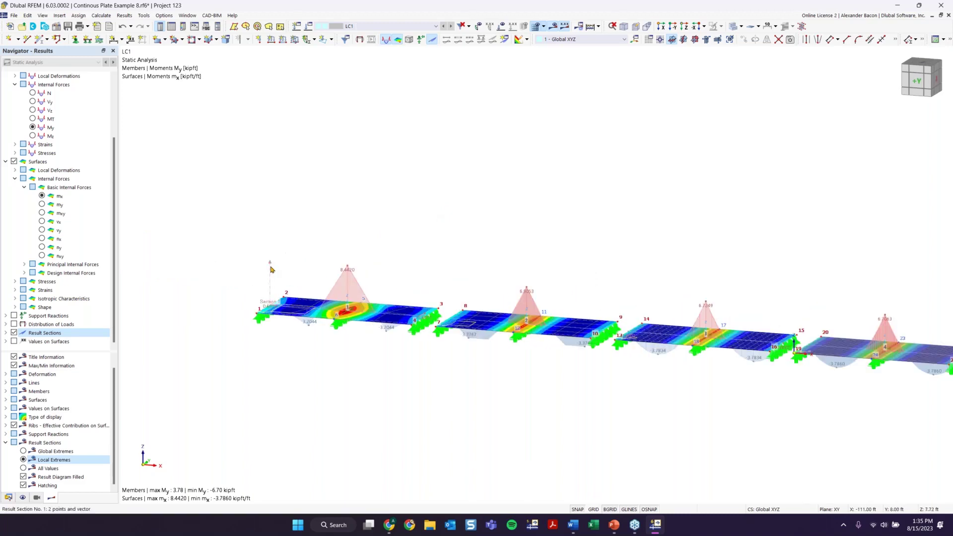
right_click(271, 269)
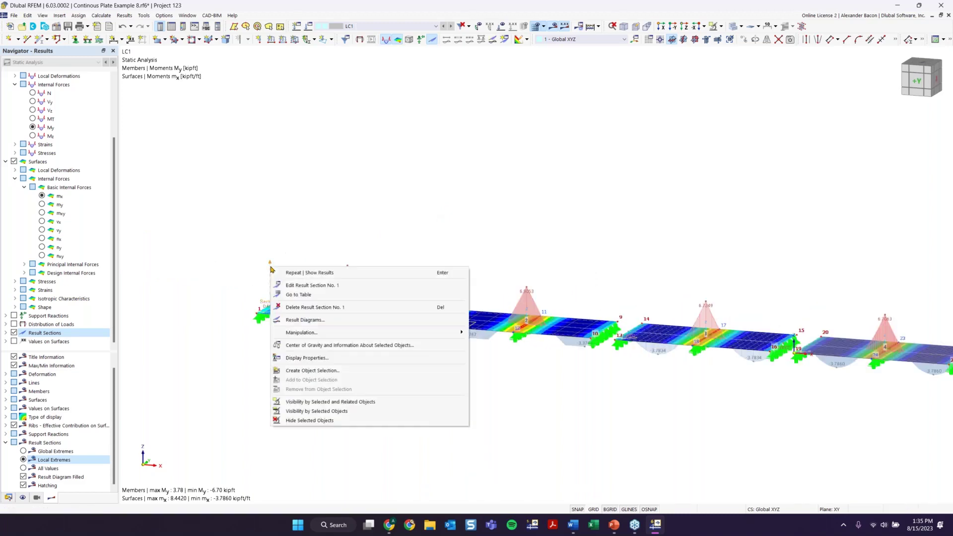
click(328, 323)
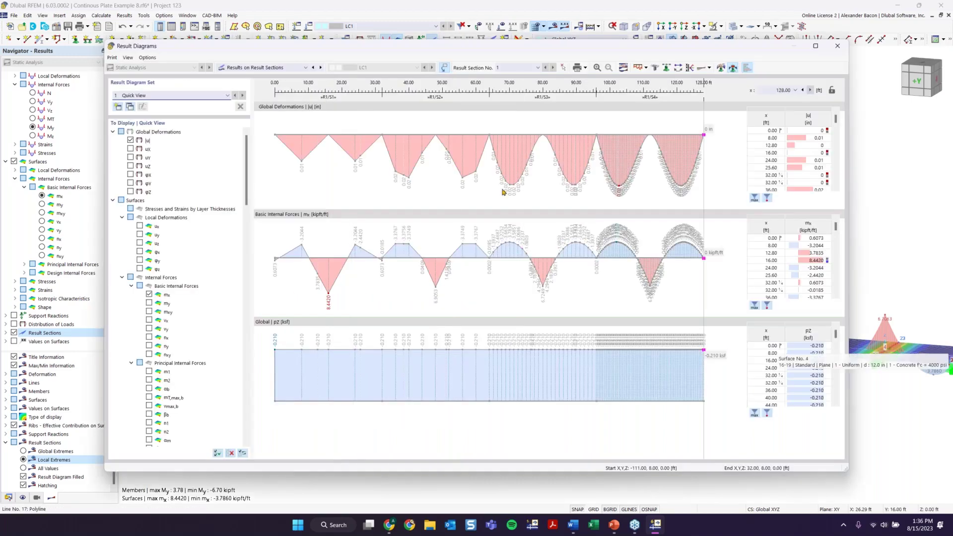
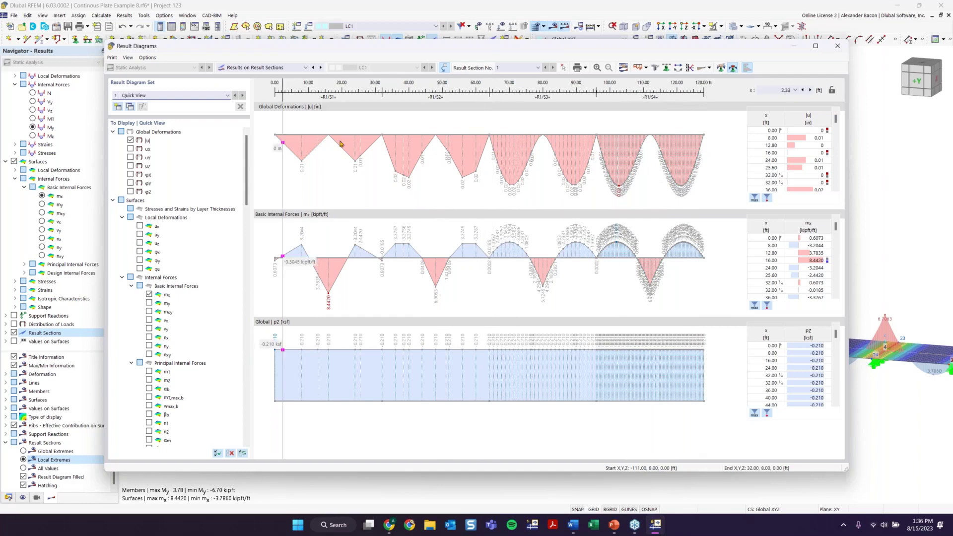
click(838, 46)
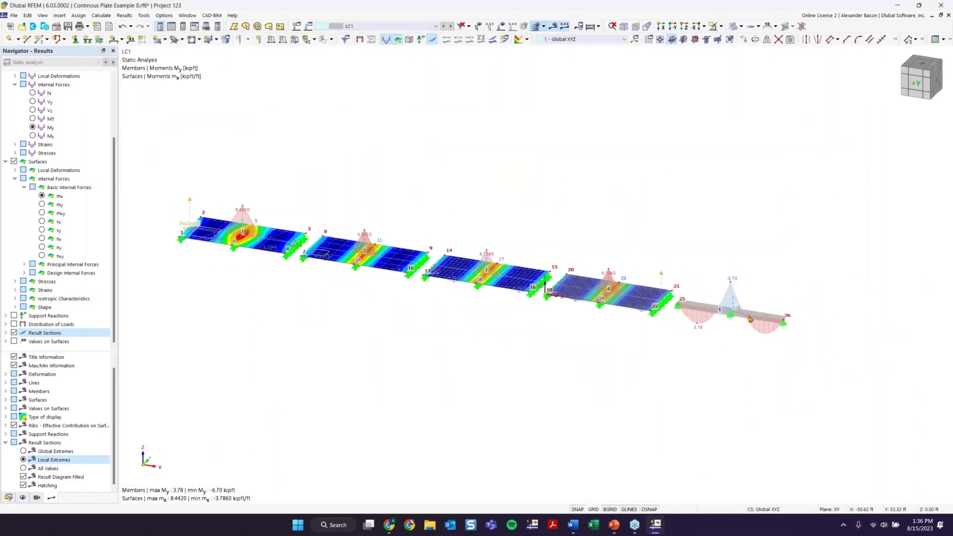
Step: Compare the moment diagram of surface 4 with the beam's My diagram from several rotated angles
scroll(553, 262, up, 3)
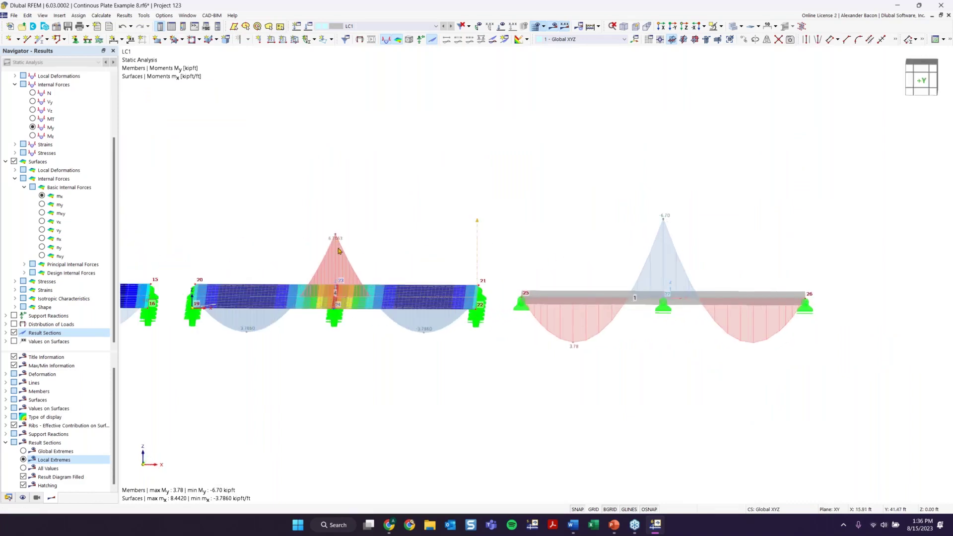
ctrl+middle_drag(527, 343, 484, 345)
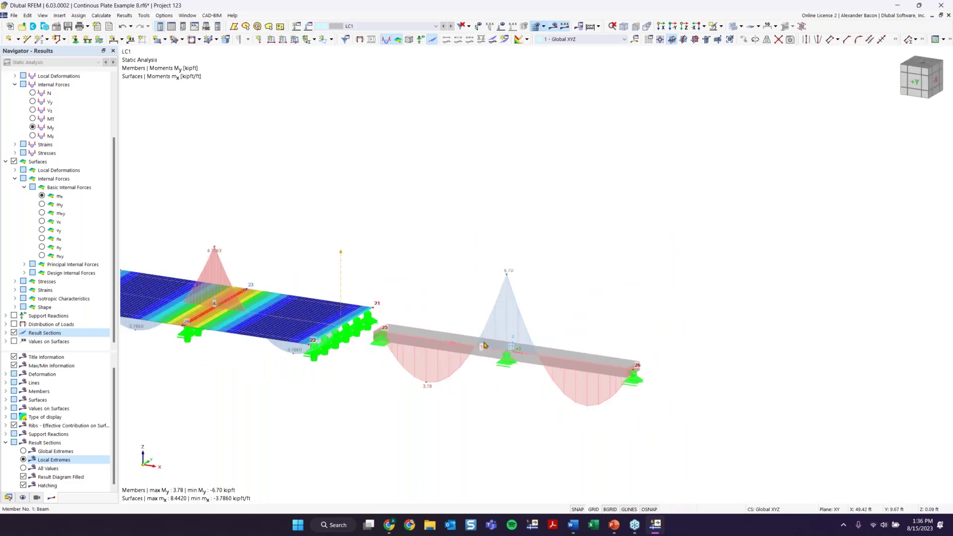
scroll(484, 346, up, 2)
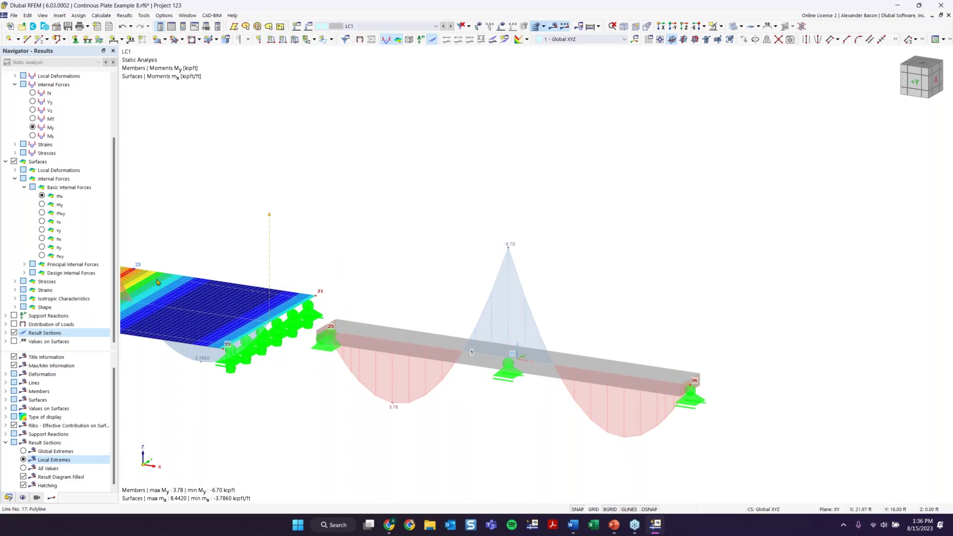
middle_drag(557, 264, 538, 242)
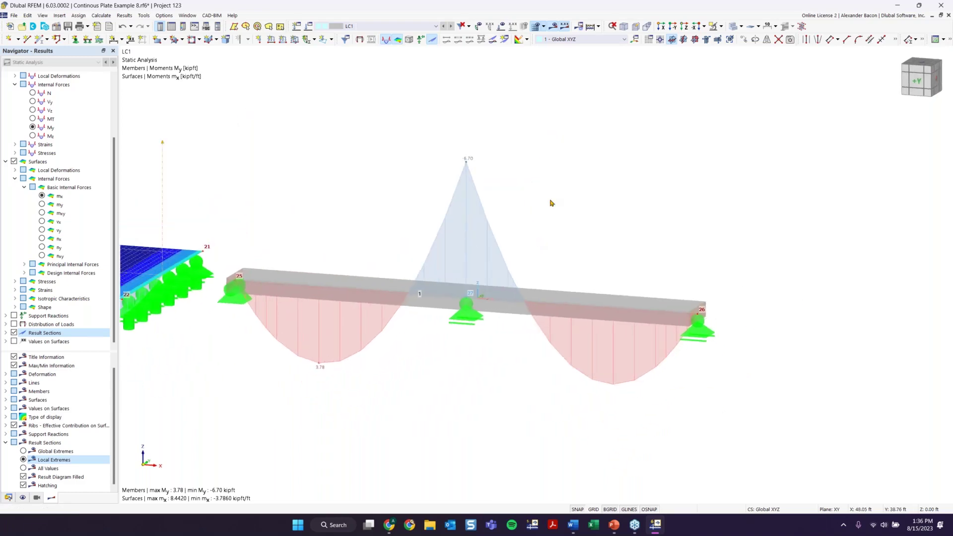
scroll(560, 269, down, 1)
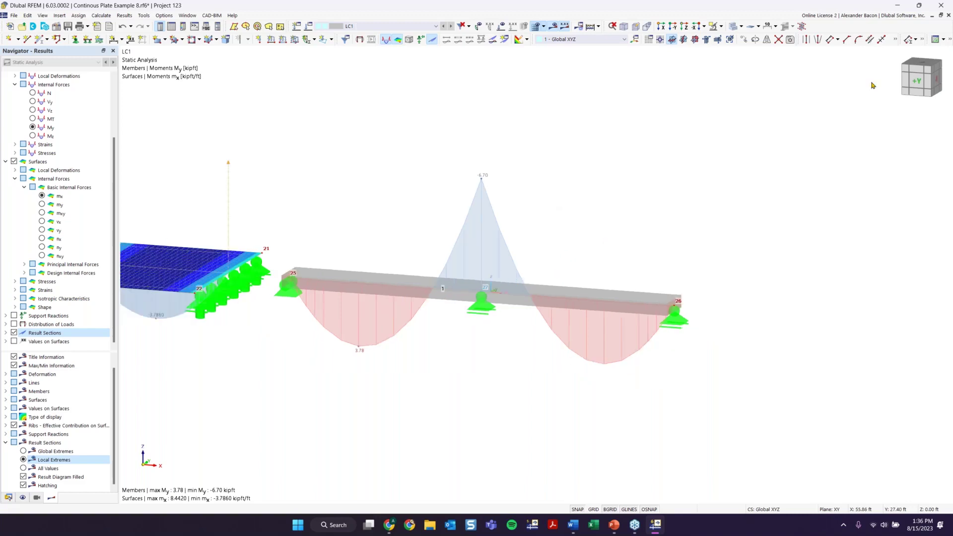
Step: Examine the beam's My diagram in the Y-direction view and up close in a rotated 3D view
click(918, 82)
scroll(878, 296, up, 4)
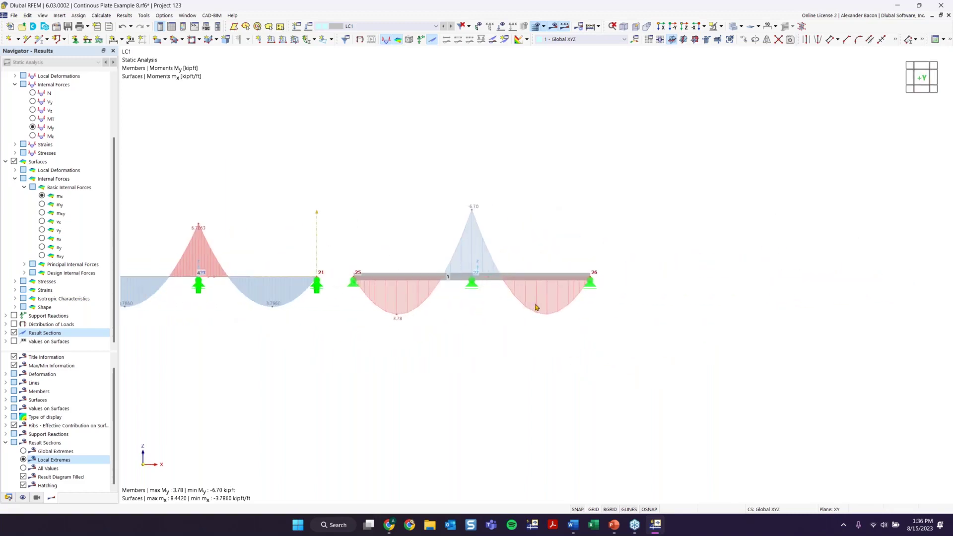
scroll(477, 297, up, 3)
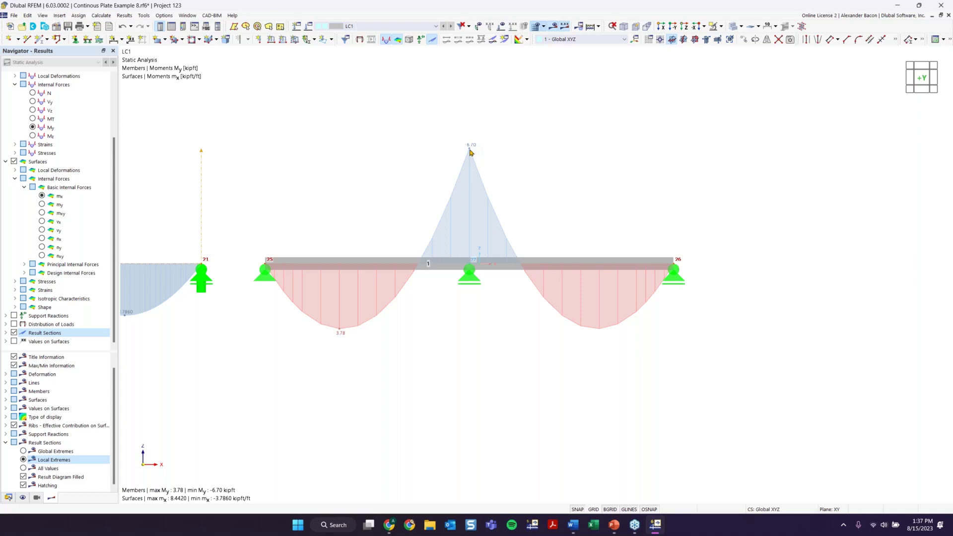
mouse_move(479, 272)
scroll(563, 182, down, 2)
shift+middle_drag(548, 187, 393, 285)
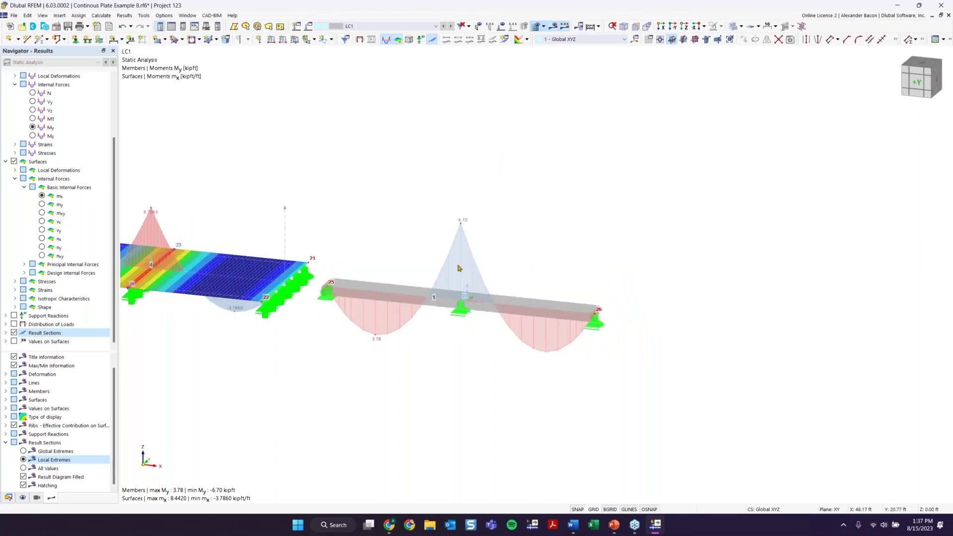
scroll(470, 233, up, 2)
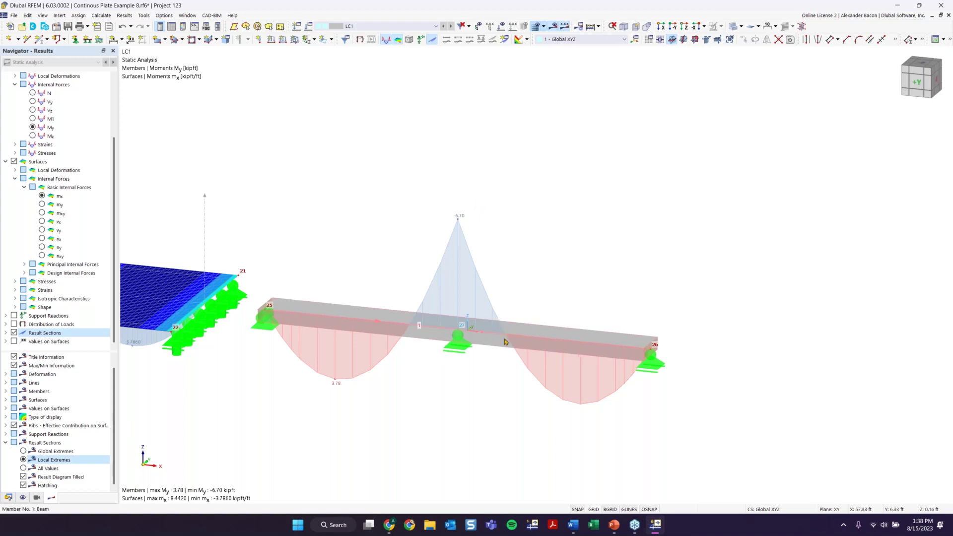
mouse_move(505, 342)
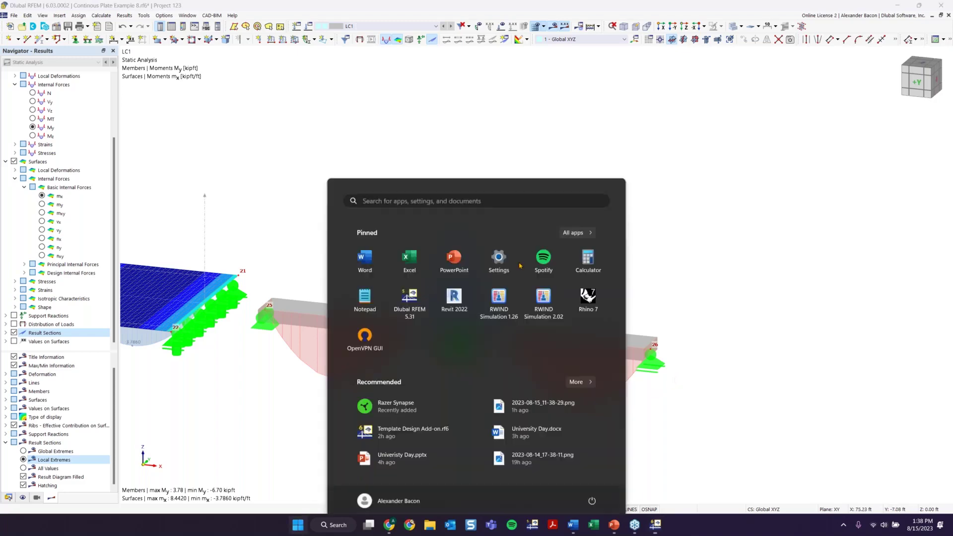
Step: Switch to the PowerPoint presentation and browse the slides following the Plate Theory slide 17
key(super)
click(618, 530)
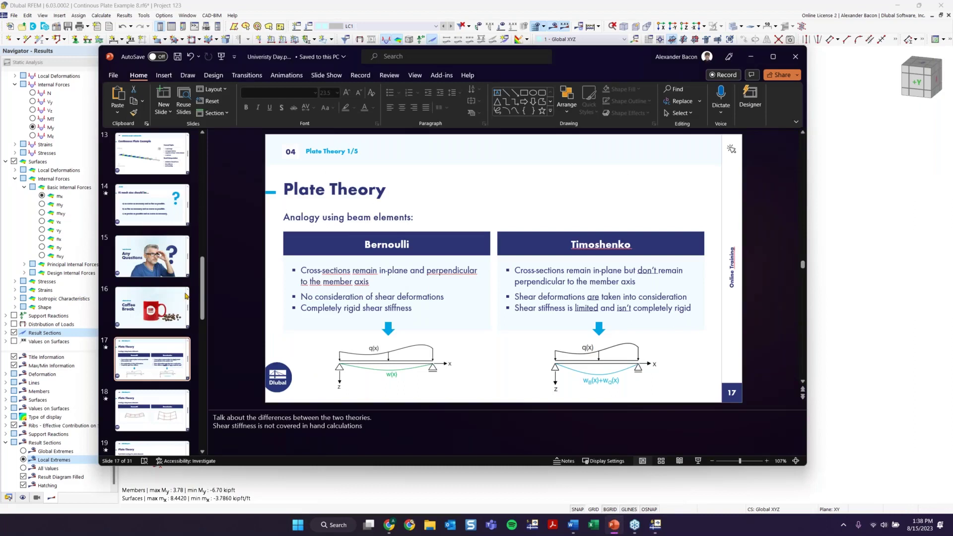
scroll(186, 296, down, 5)
scroll(185, 297, down, 2)
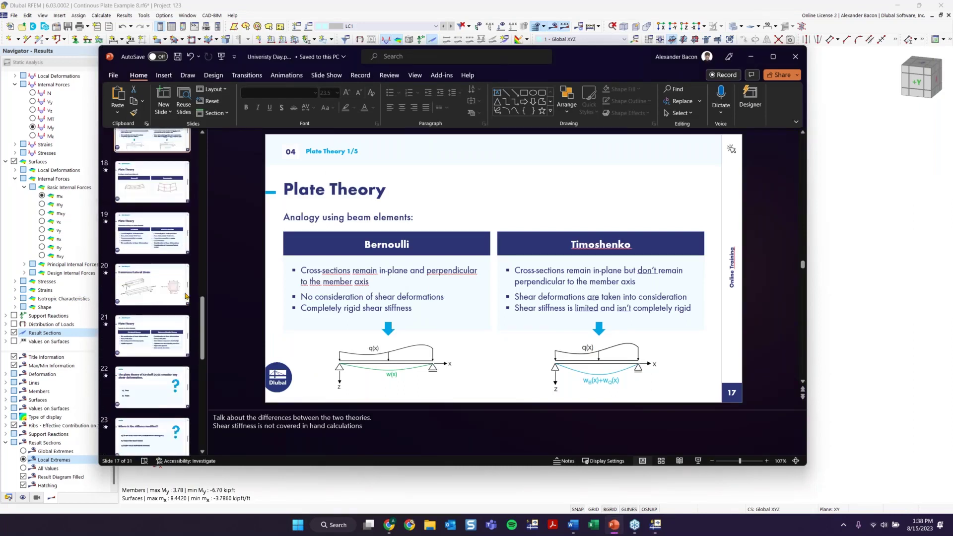